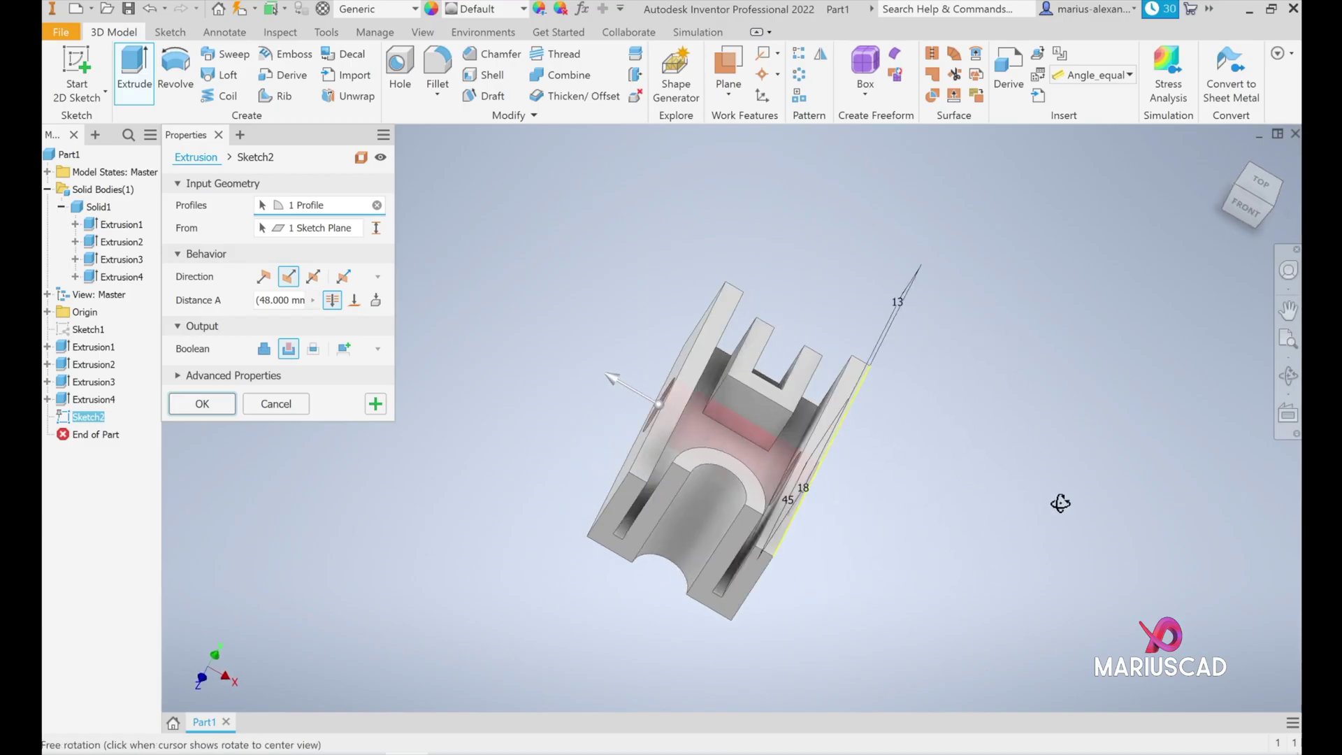
Step: Orbit the finished thumbs-up stamp model to view it from different sides
left_click_drag(1060, 503, 1091, 519)
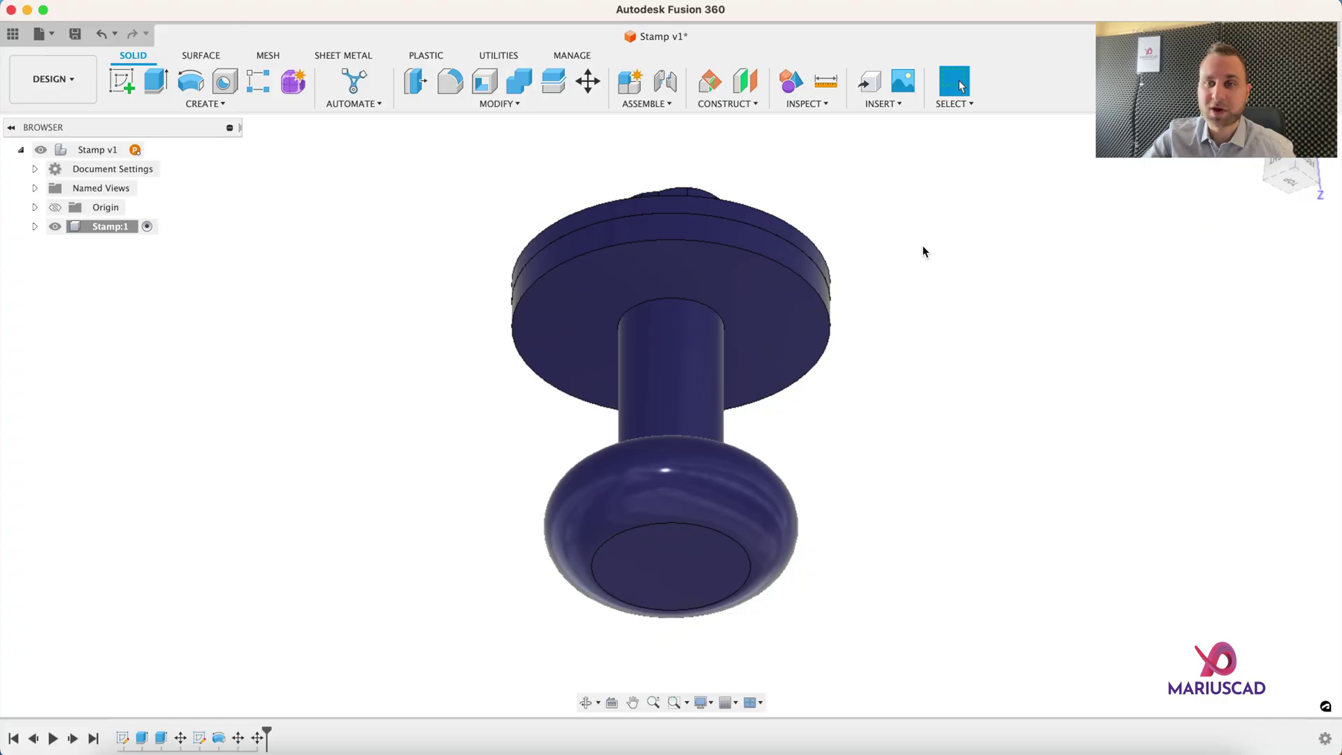
middle_click_drag(922, 252, 916, 280, "shift")
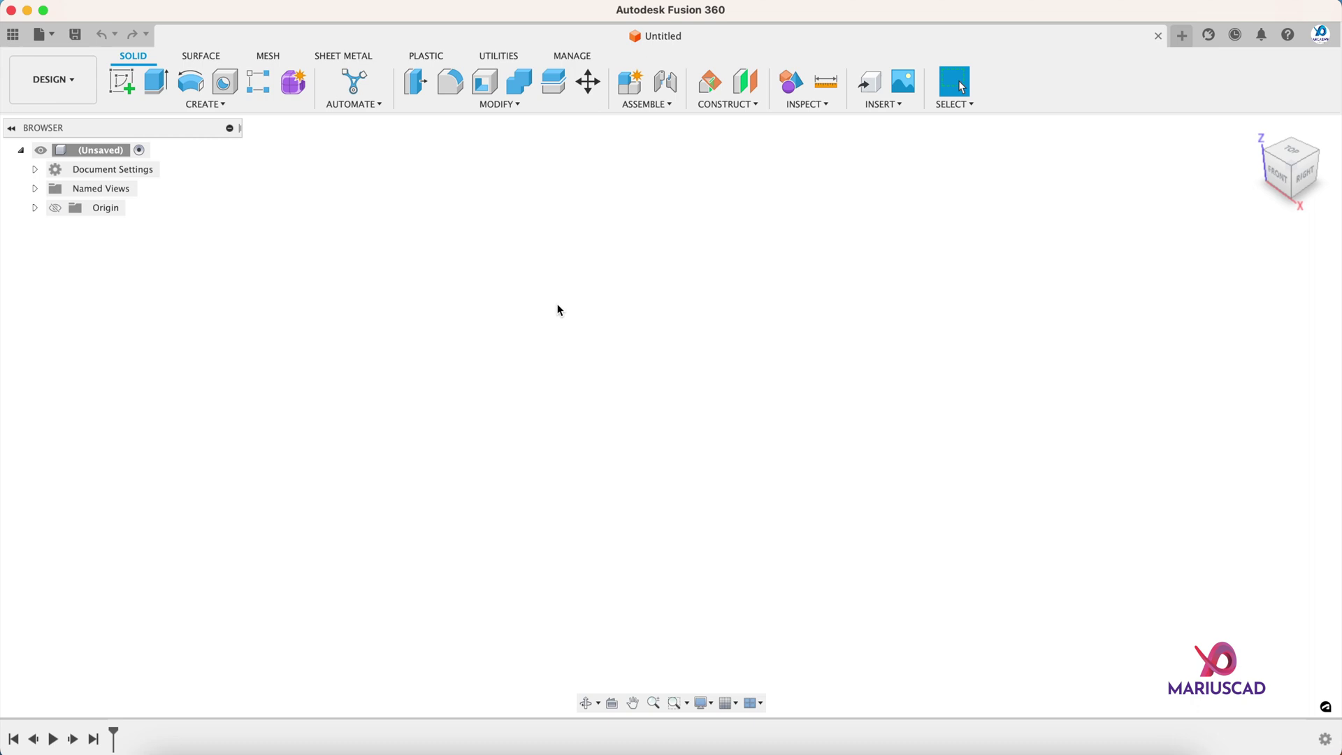
Step: Check that Document Settings shows Units: mm, then switch to the browser's 'like symbol' image results
left_click(35, 169)
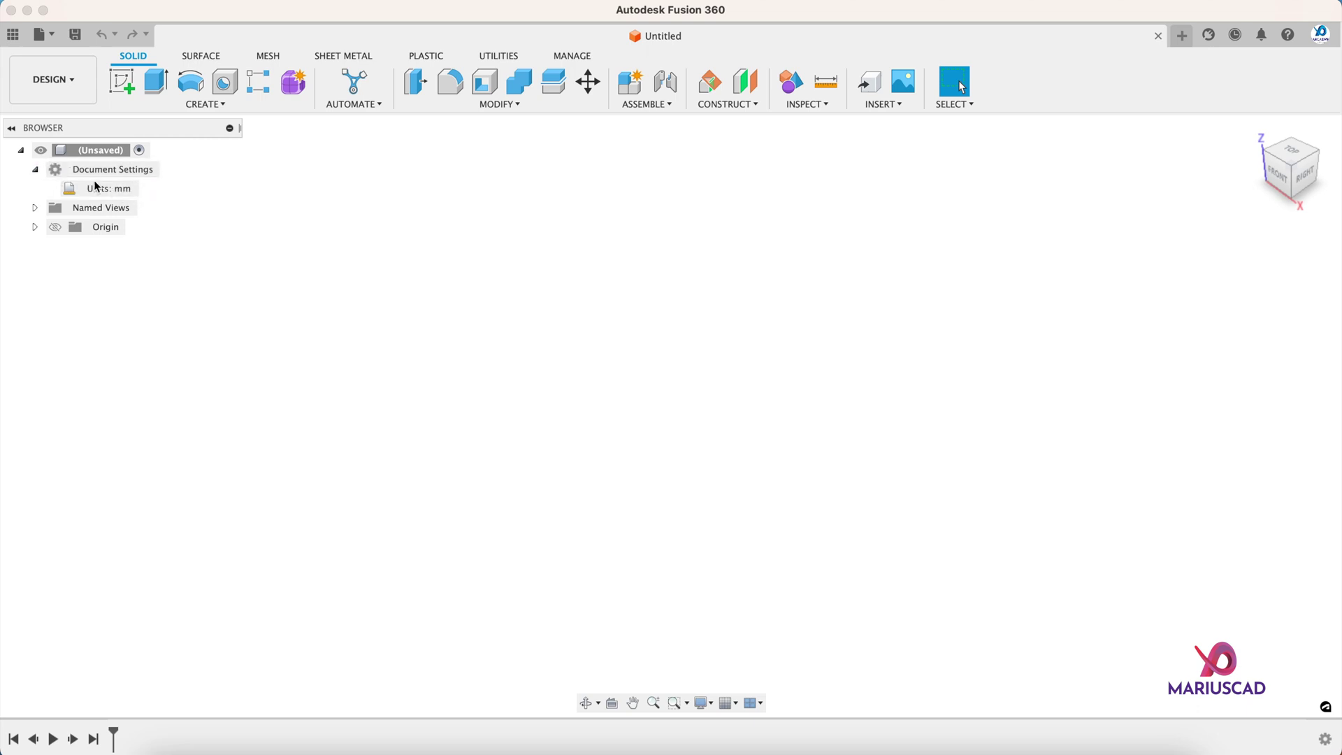
left_click(35, 170)
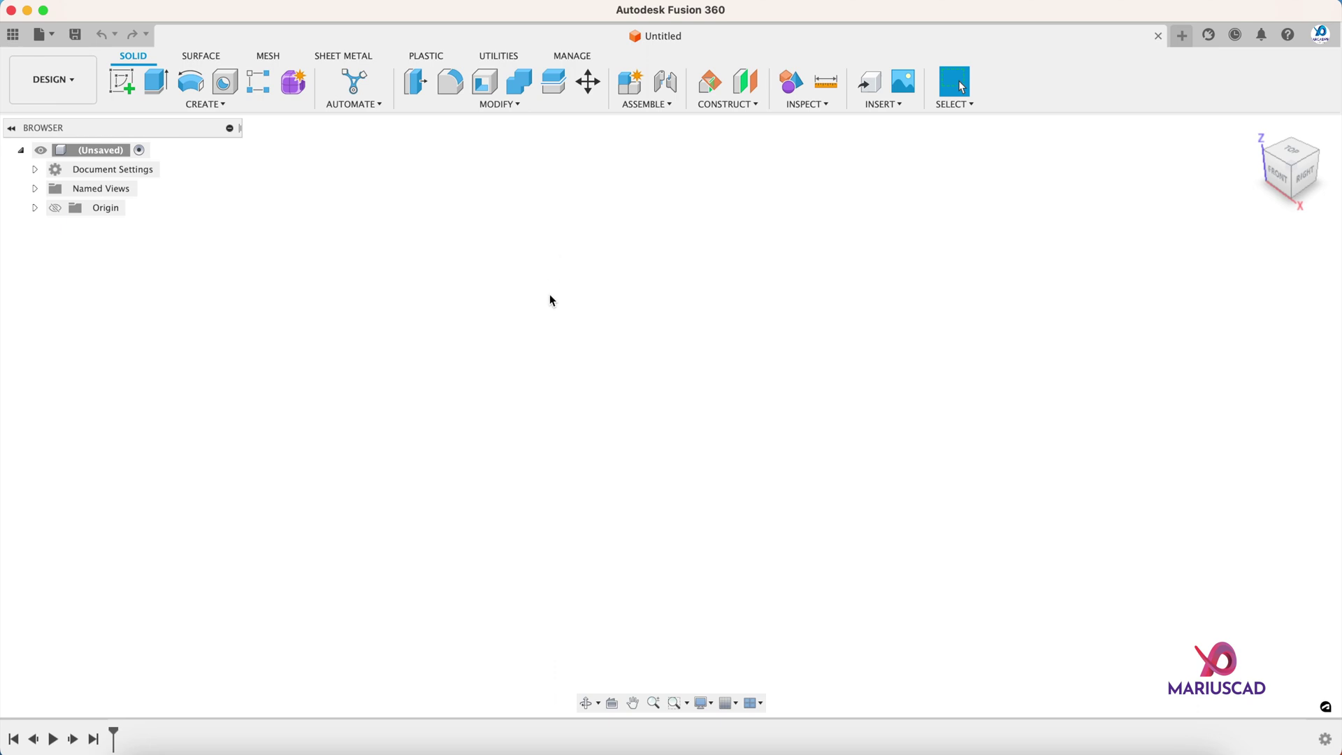
left_click(377, 750)
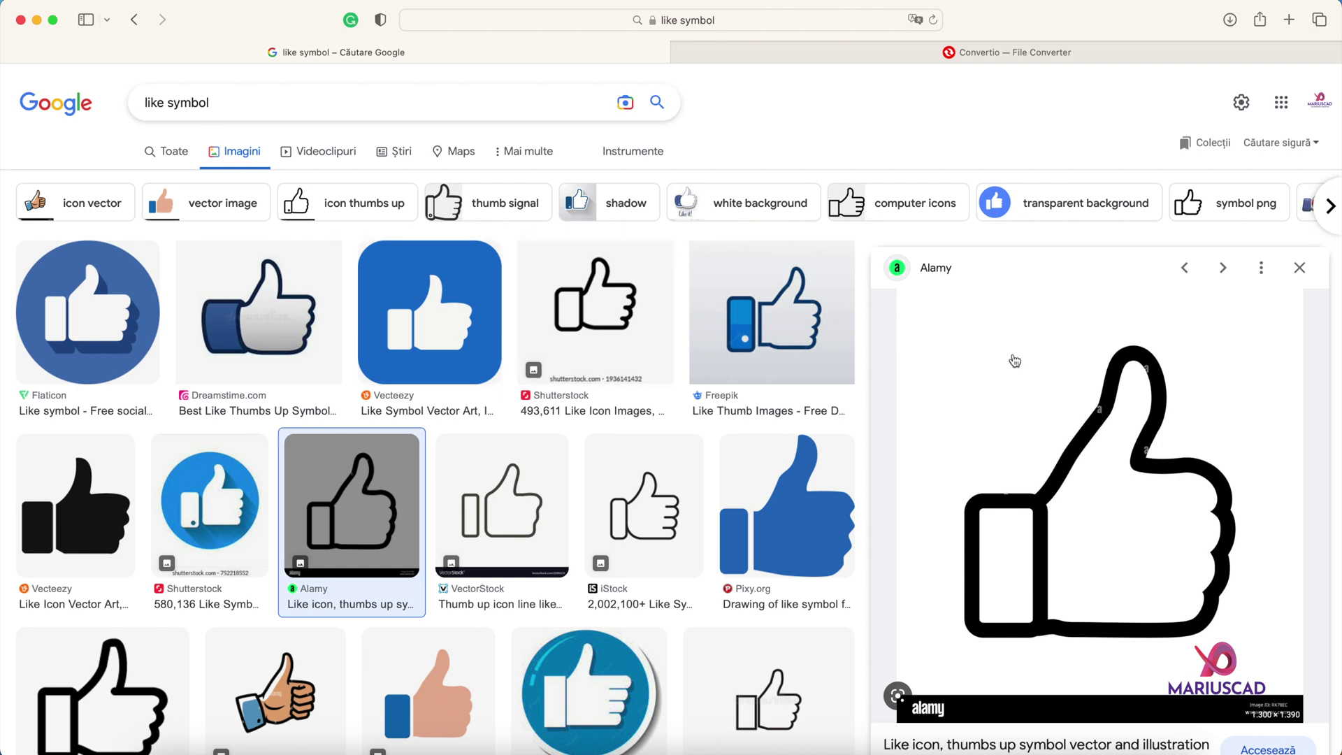
Step: Save the Alamy thumbs-up outline preview image to Downloads, then go to the Convertio tab
scroll(1075, 514, "down", 2)
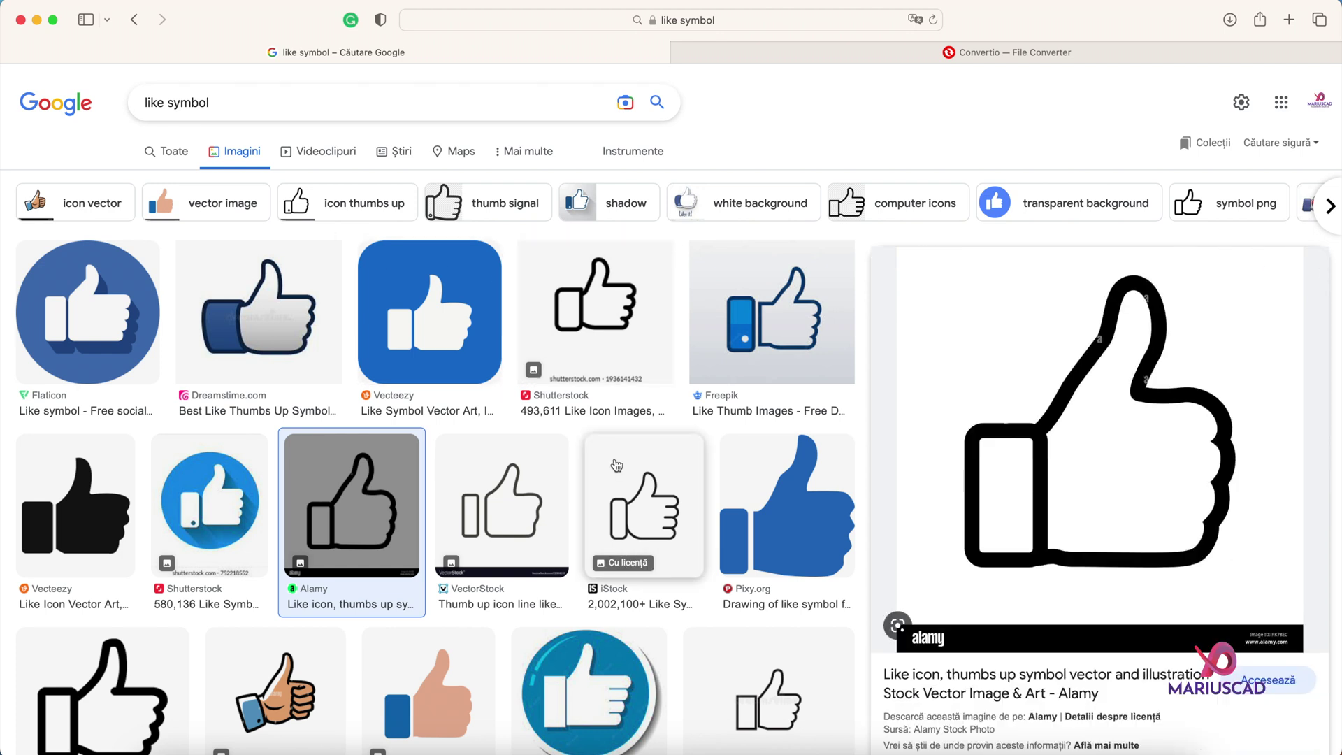
right_click(1060, 455)
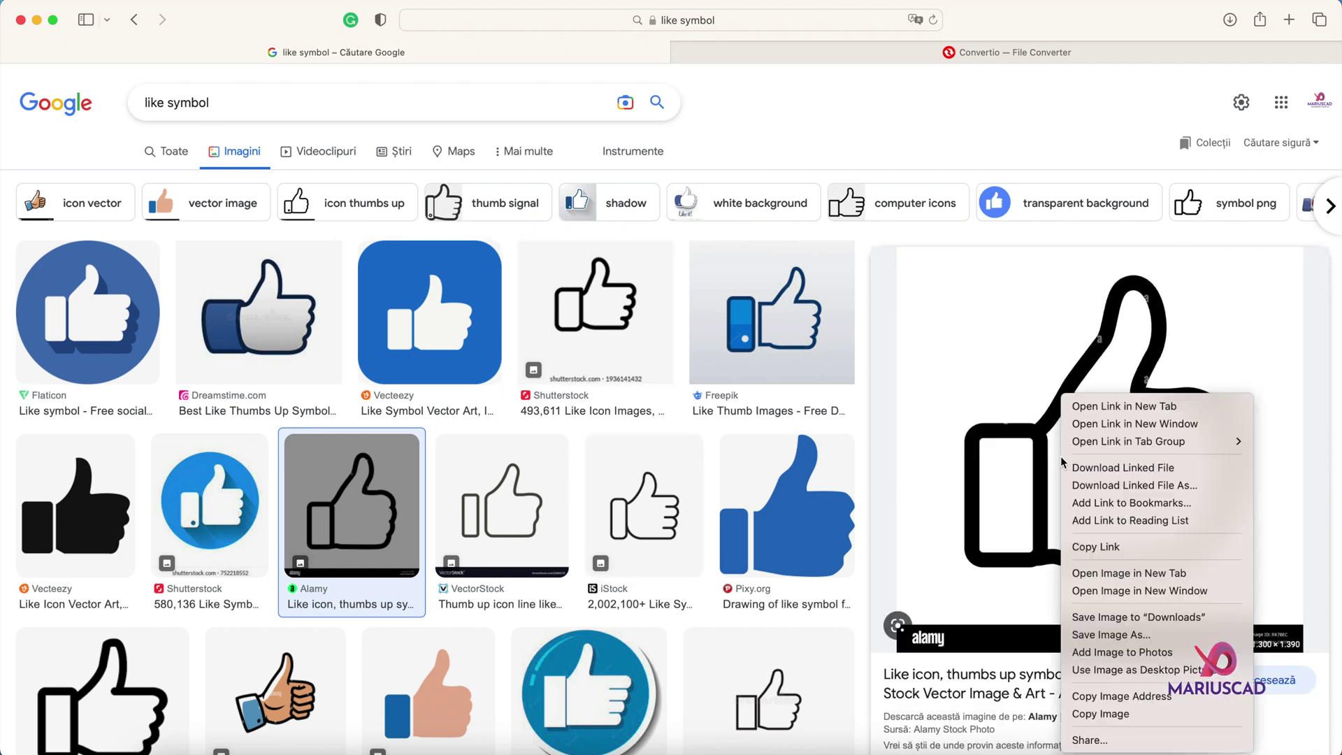
left_click(1112, 602)
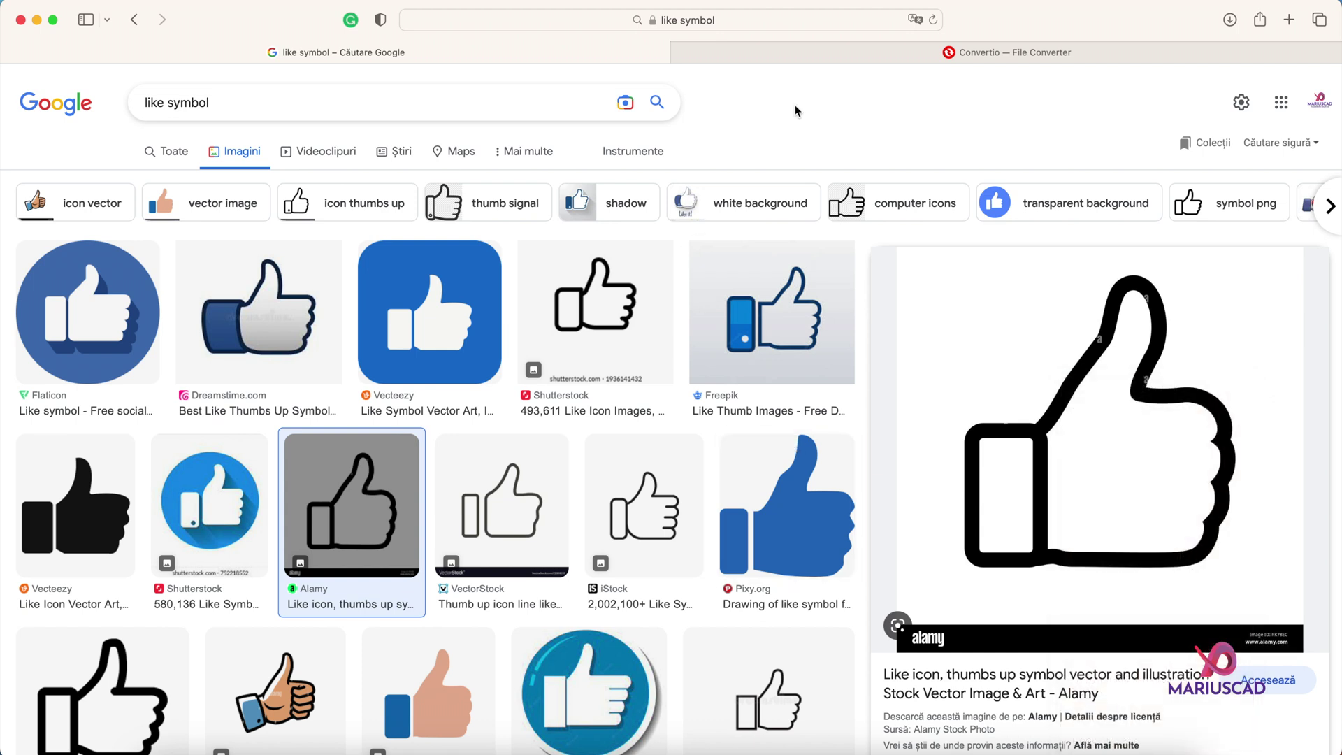
left_click(808, 45)
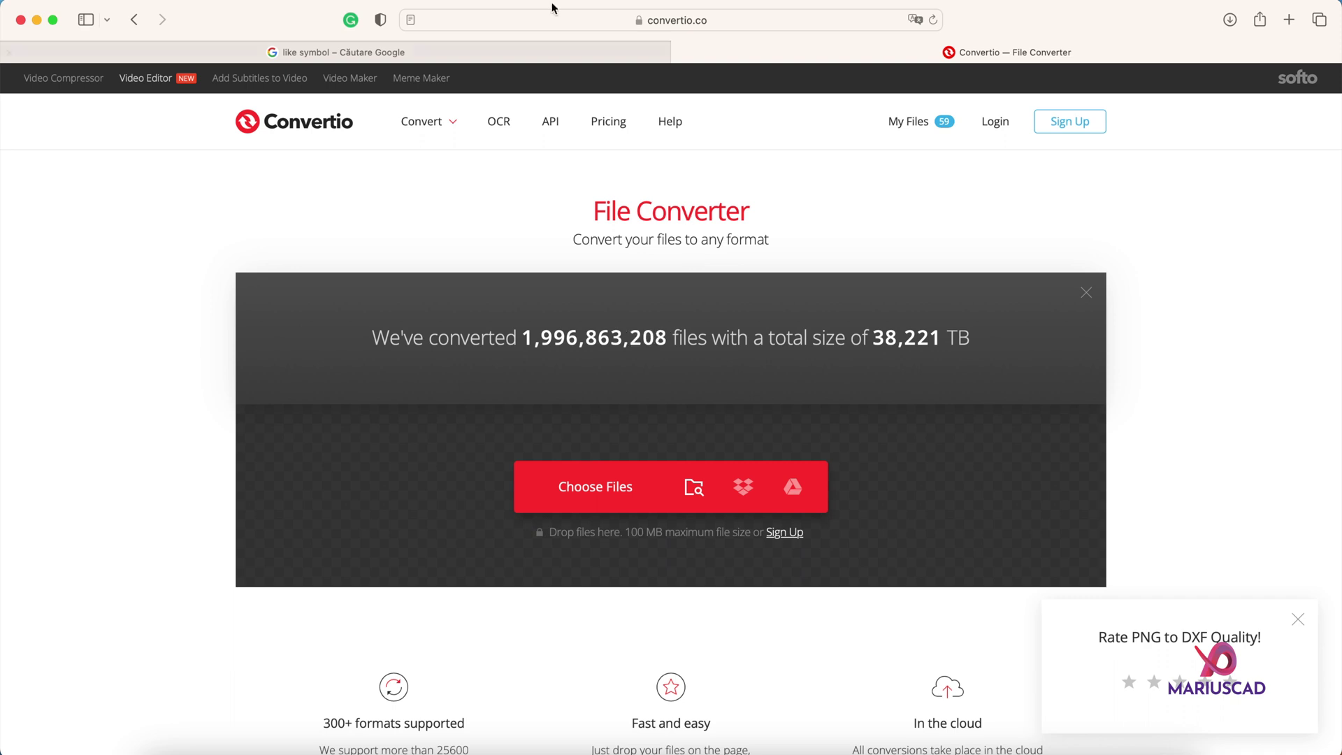
Step: Upload the like-icon JPG to Convertio, convert it to SVG, and download the 11.0 KB result
left_click(594, 499)
left_click(475, 308)
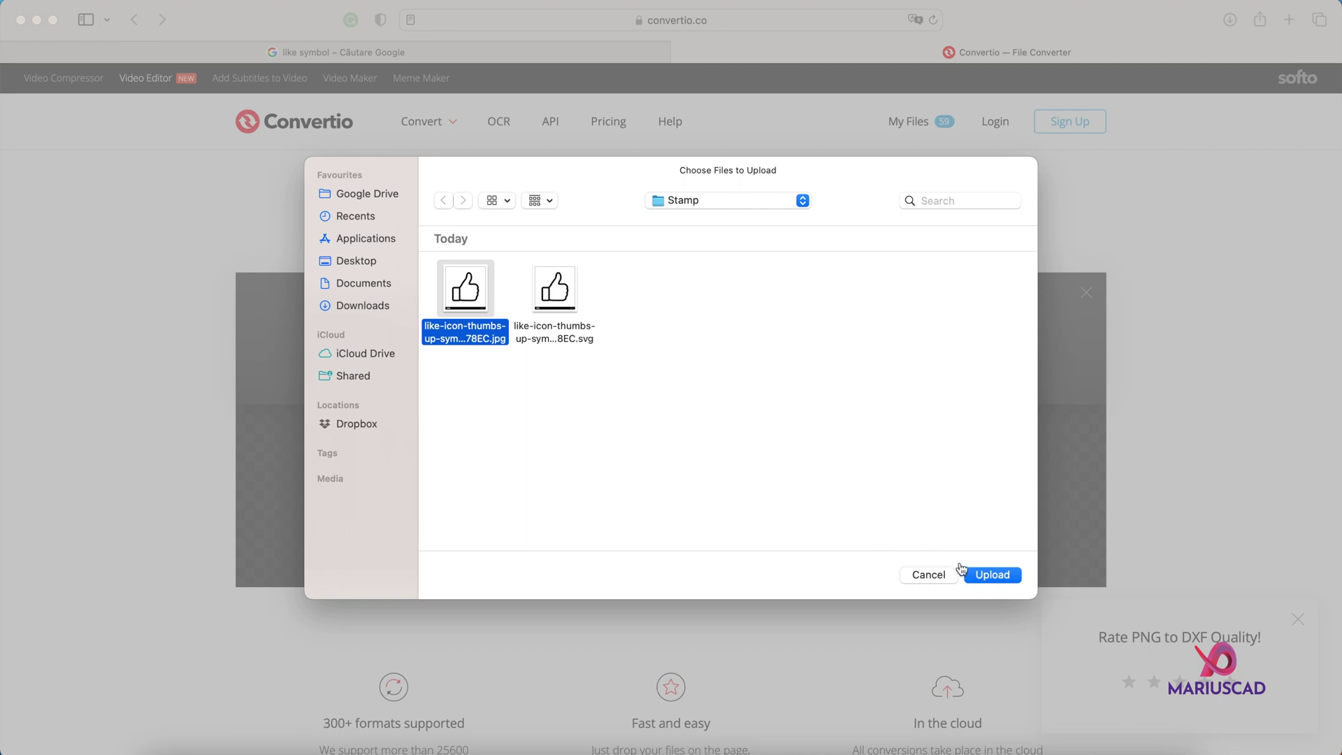
left_click(983, 577)
left_click(650, 300)
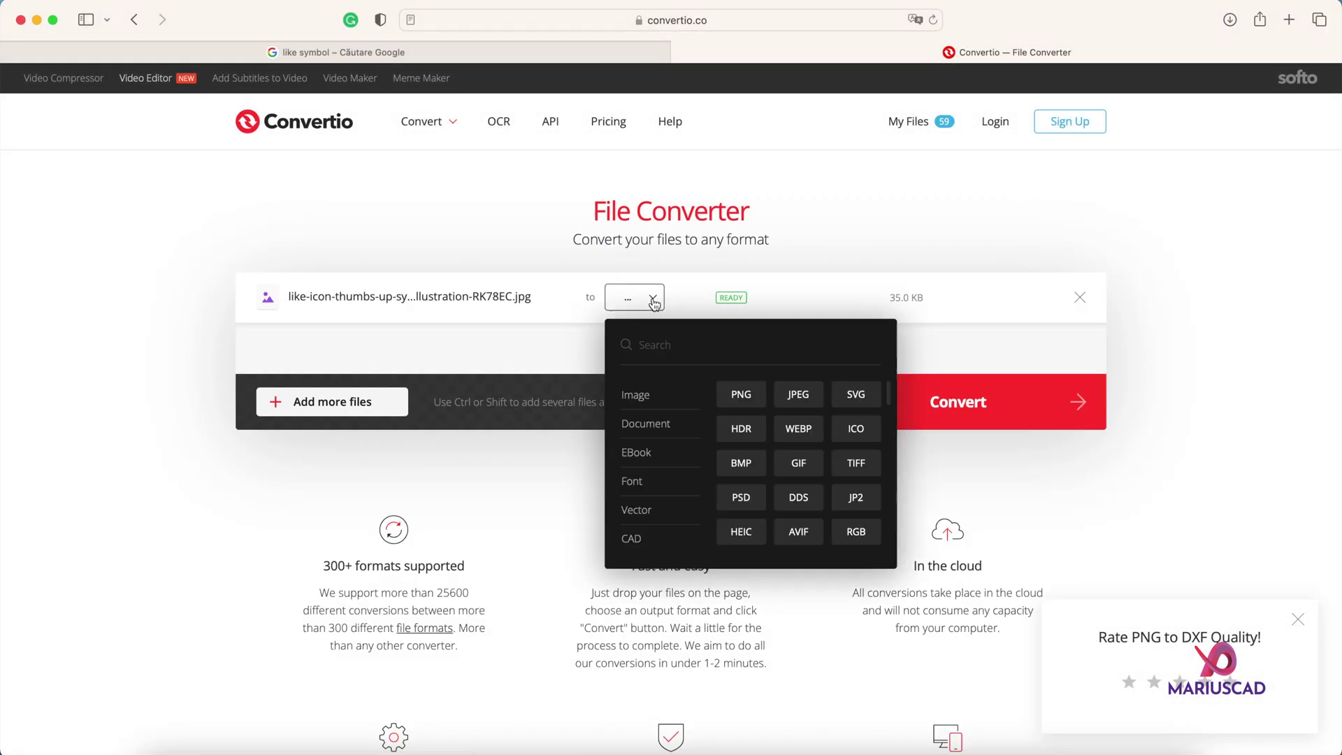
mouse_move(650, 515)
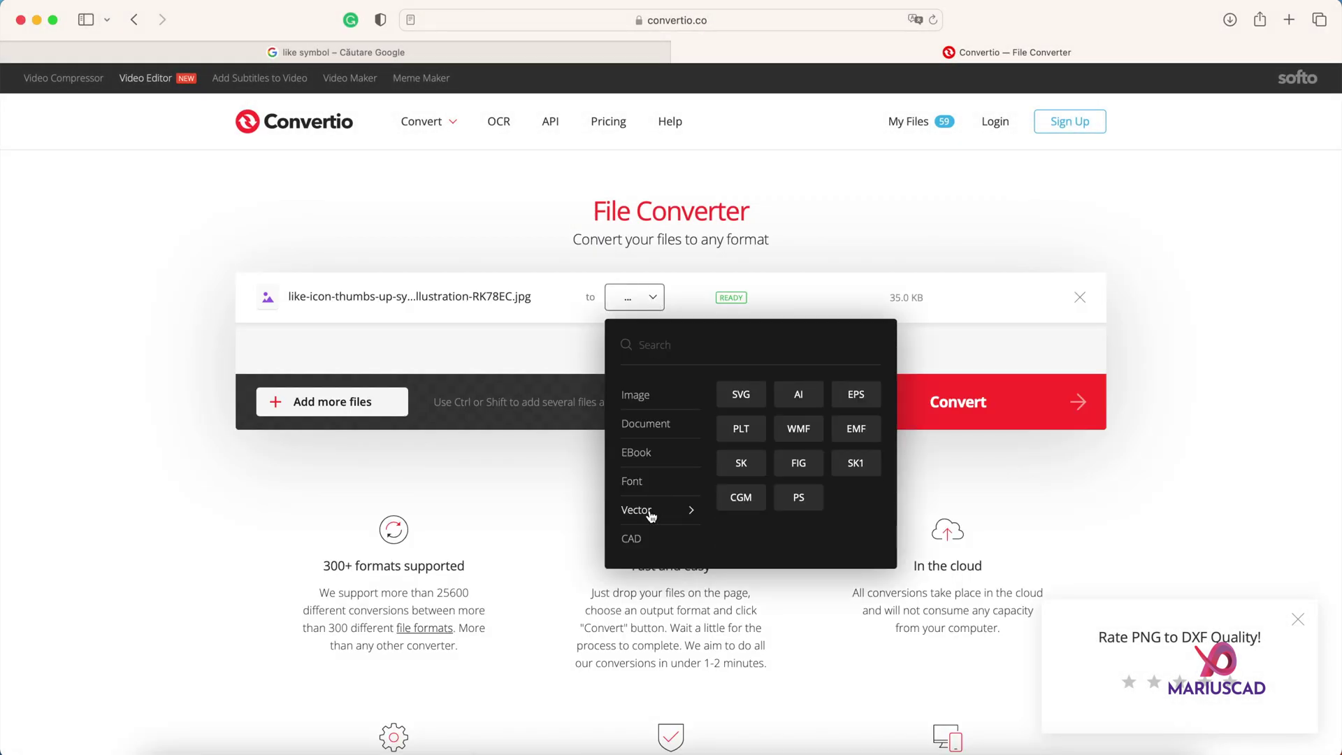
left_click(742, 396)
left_click(923, 397)
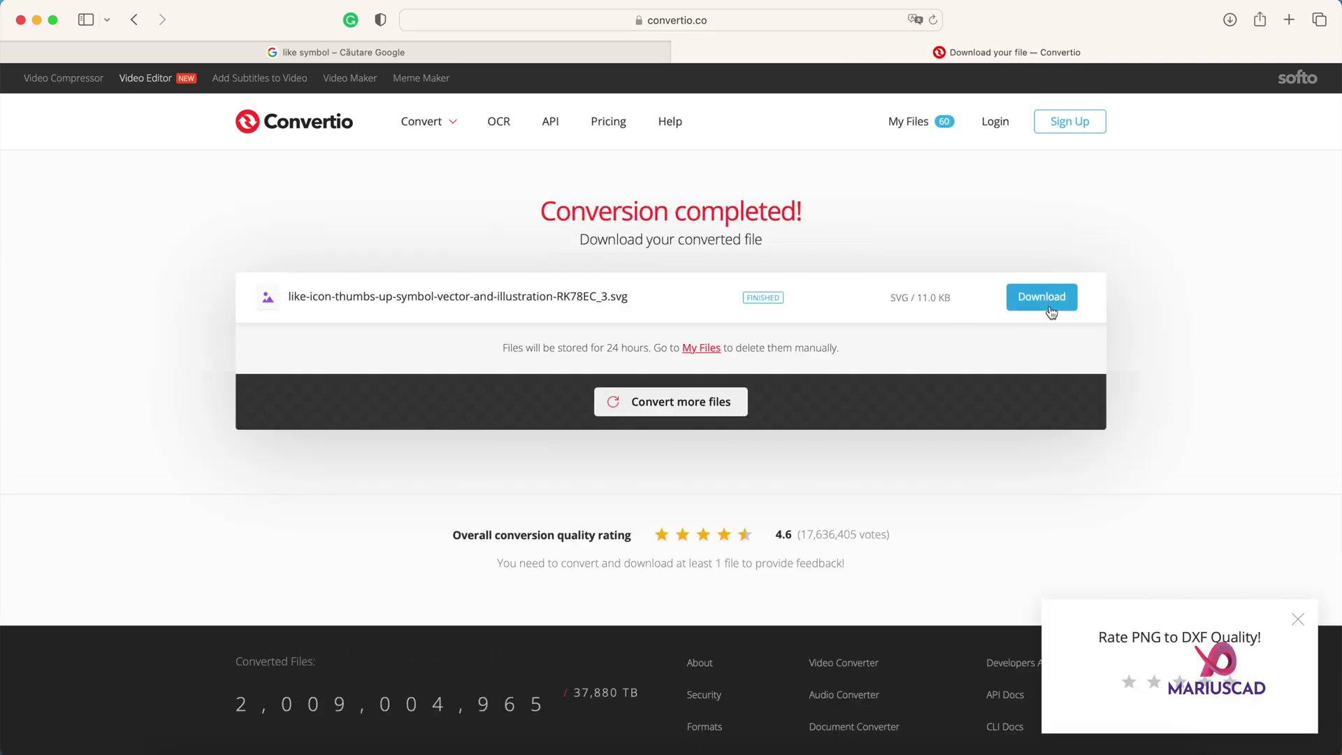
left_click(1051, 313)
Step: Close the browser and add a new component named Stamp in Fusion 360
left_click(22, 20)
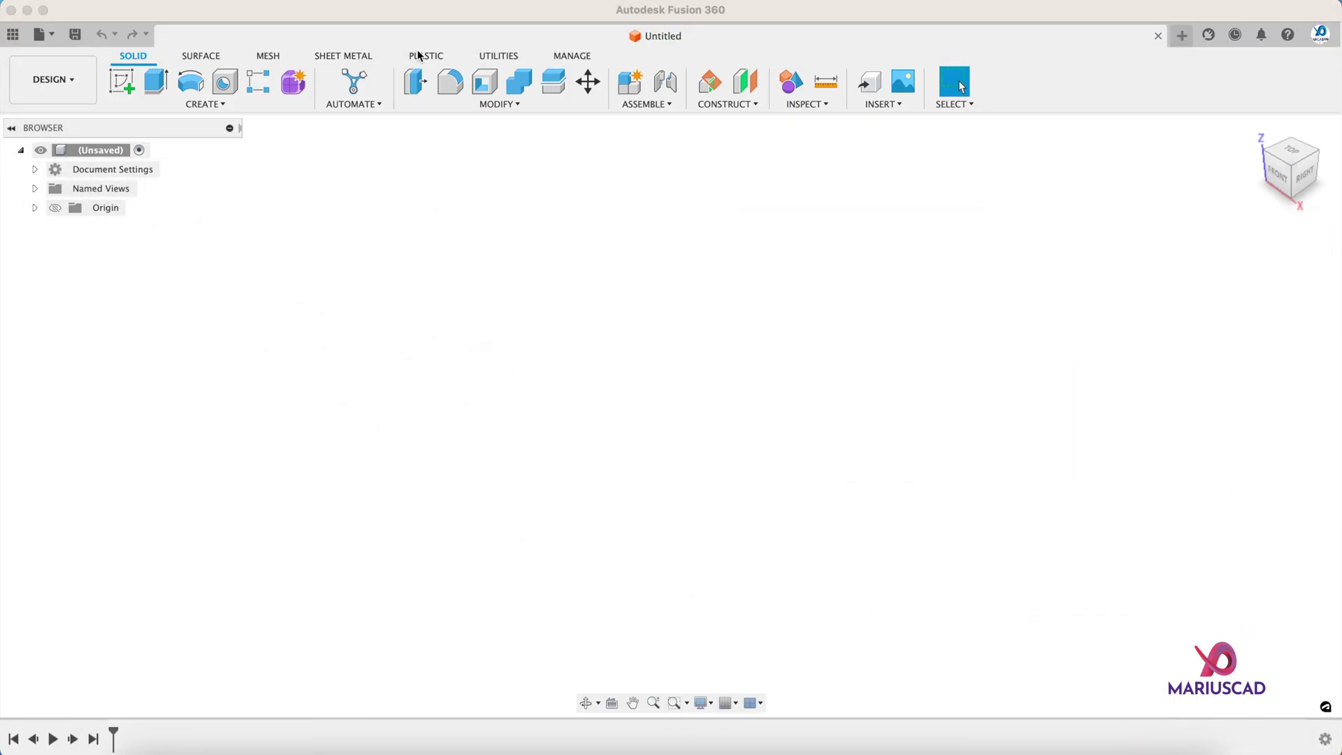
left_click(451, 112)
left_click(206, 104)
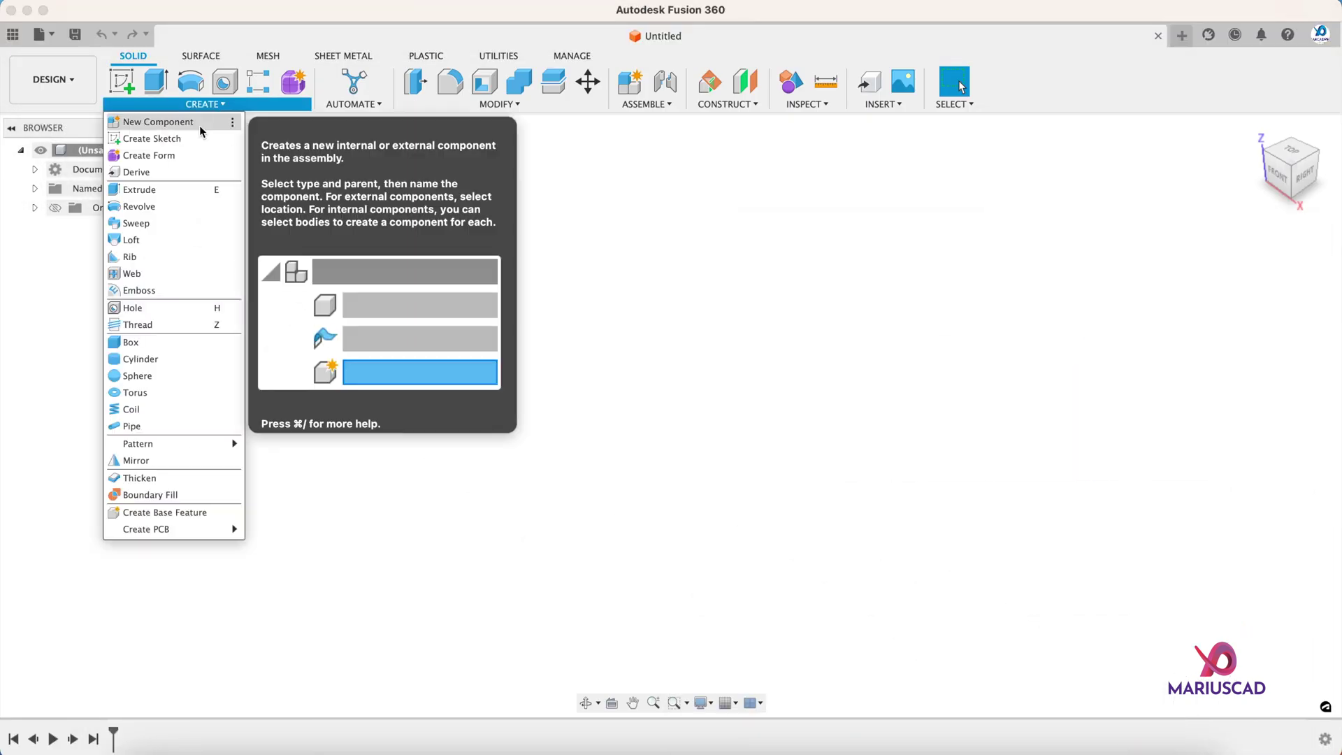
left_click(199, 123)
left_click(1060, 317)
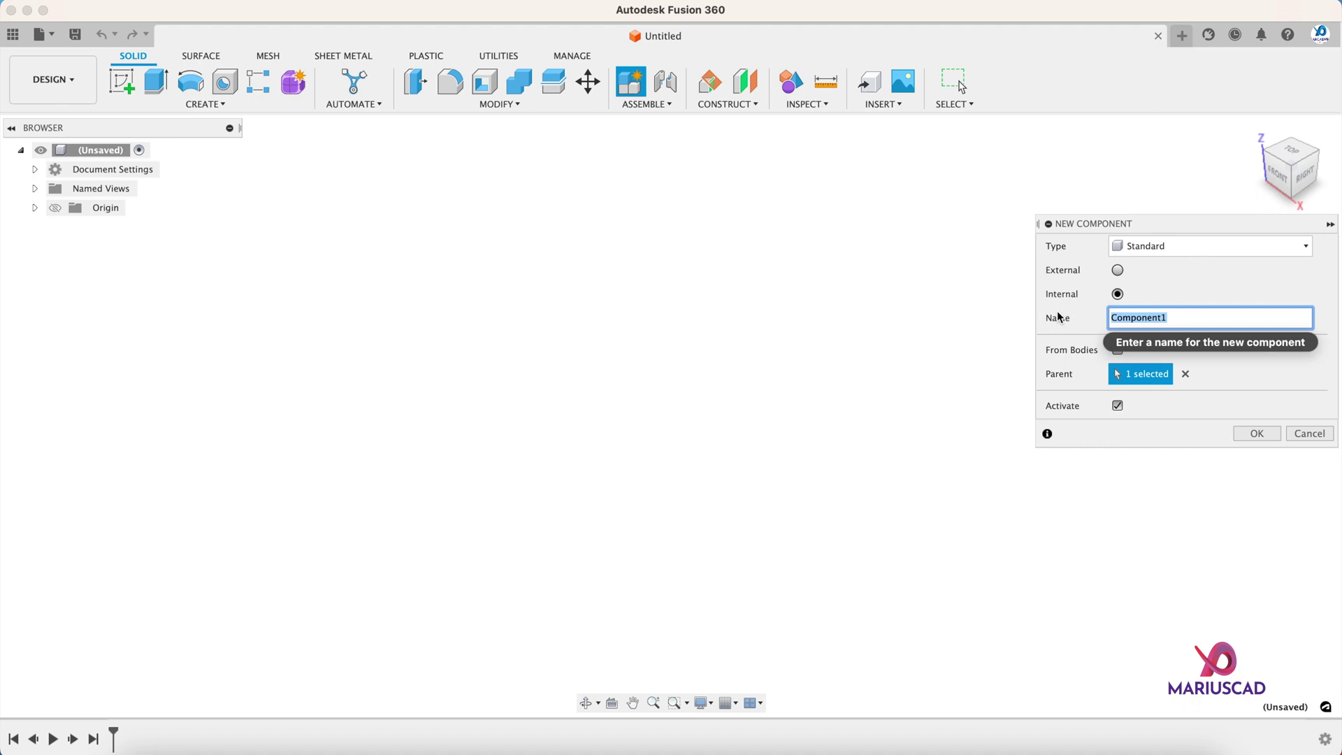
left_click(1252, 437)
Step: On the XY plane, sketch a 30 mm diameter circle centred on the origin
left_click(121, 82)
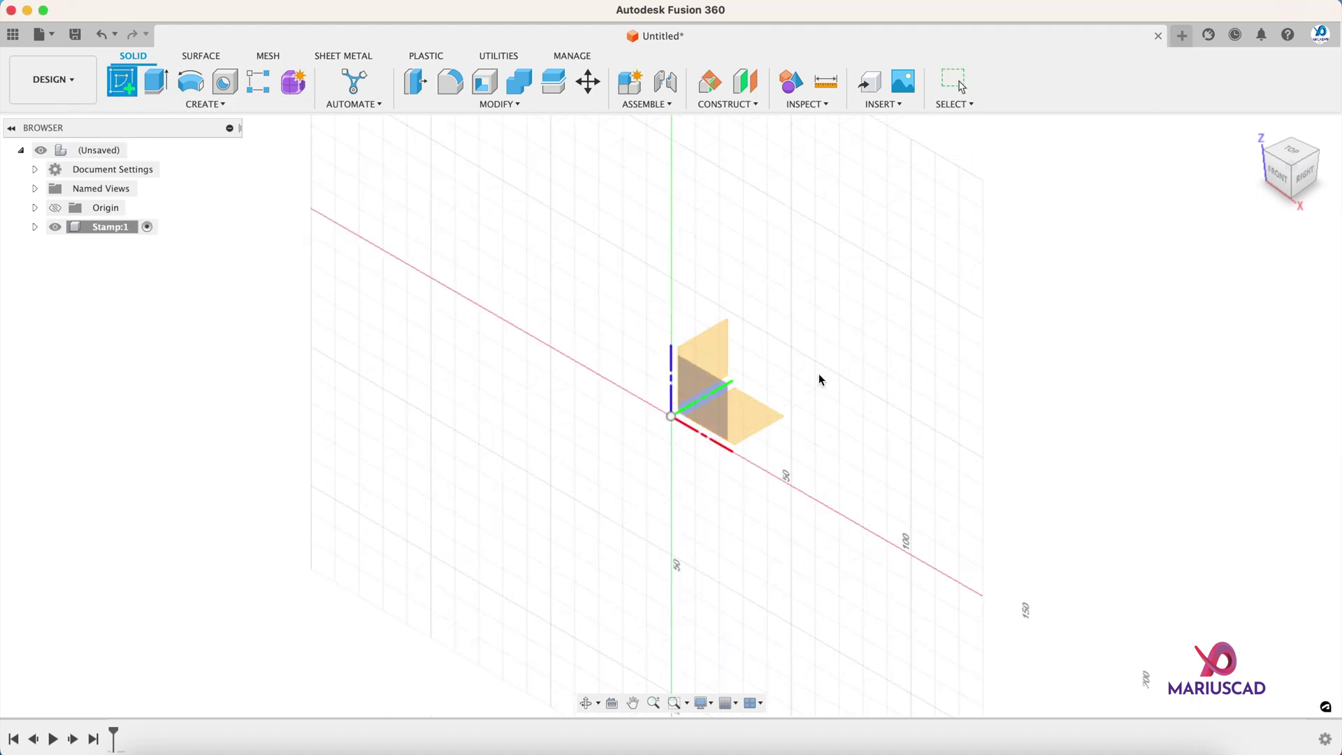
left_click(761, 425)
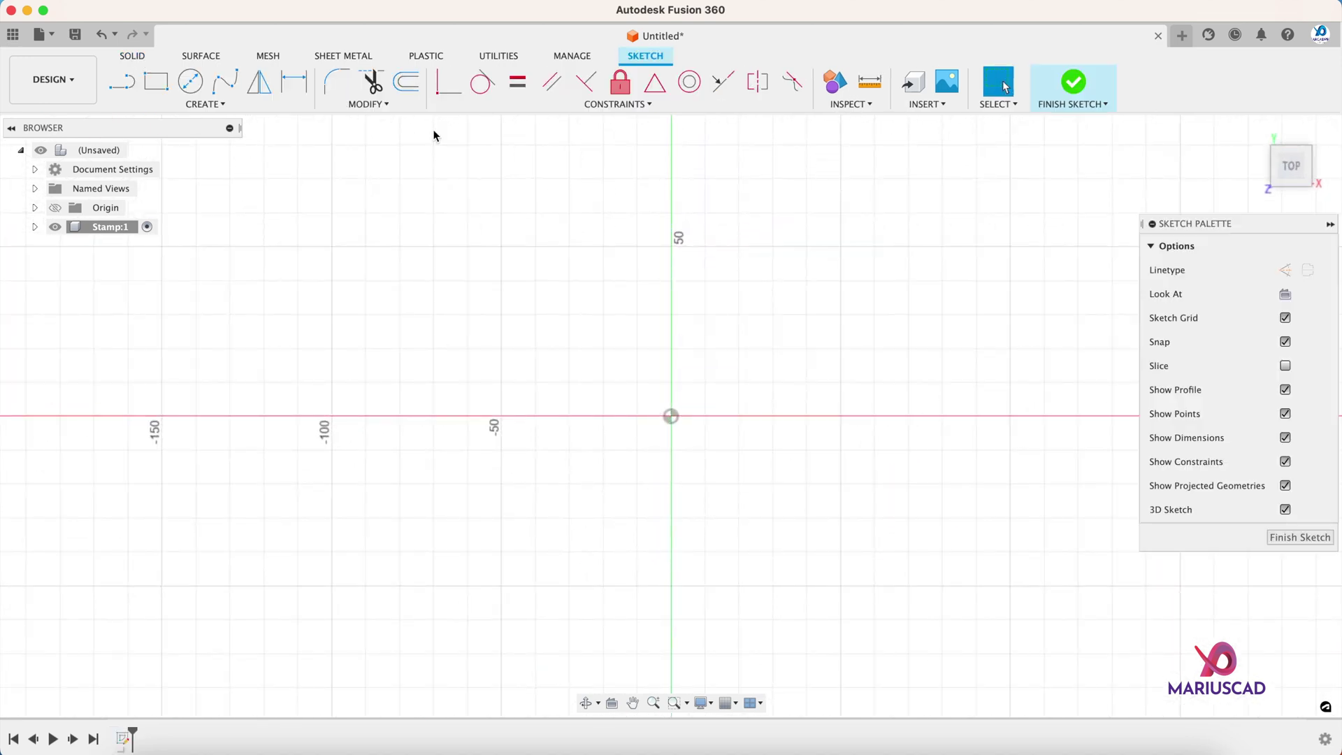
left_click(191, 81)
left_click(671, 416)
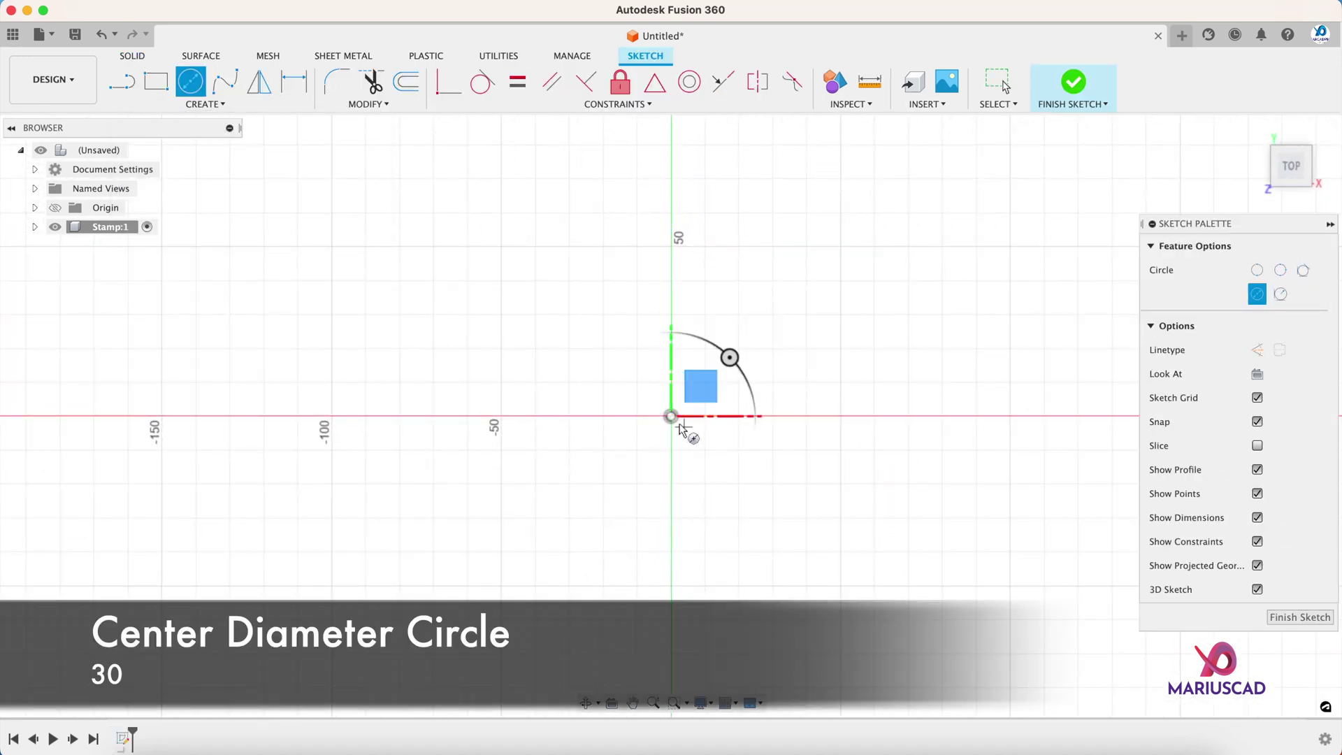
type("30")
key("Return")
key("Escape")
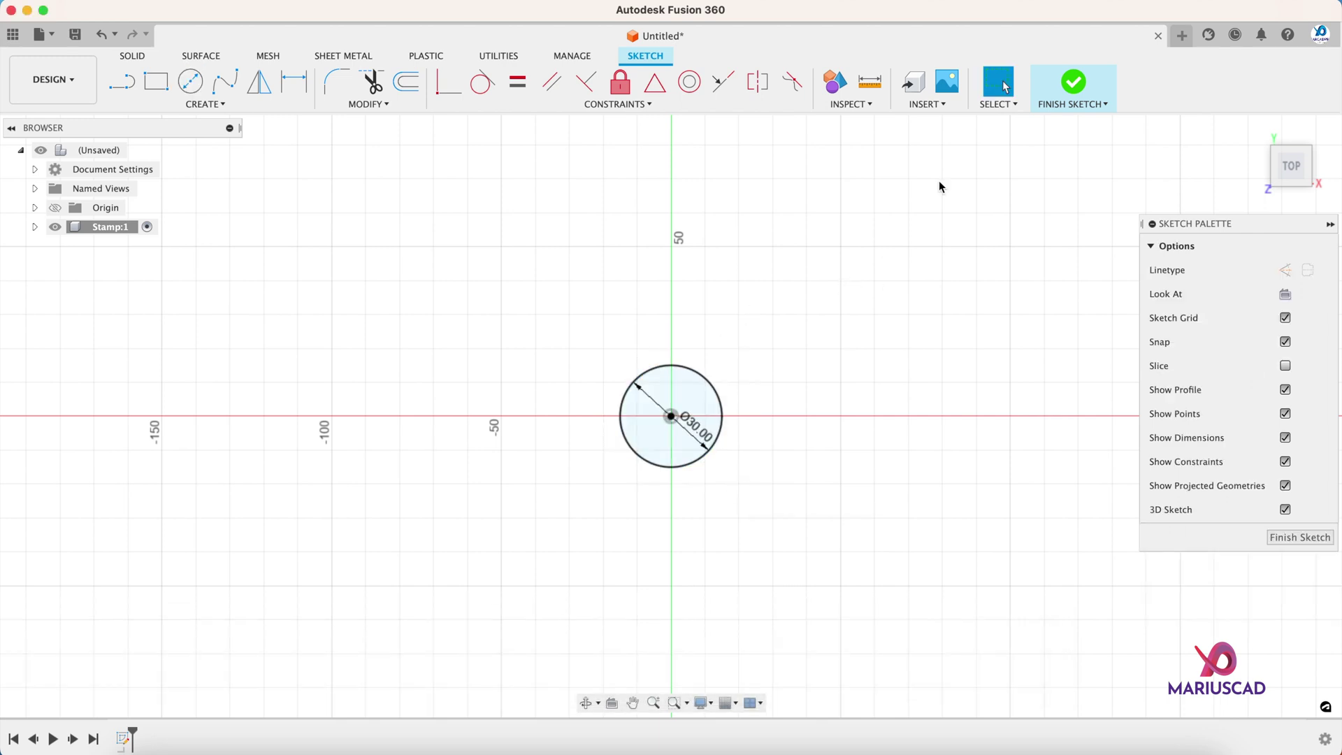
Step: Insert the converted like-icon SVG file from the computer into the sketch at scale 1.00
left_click(937, 106)
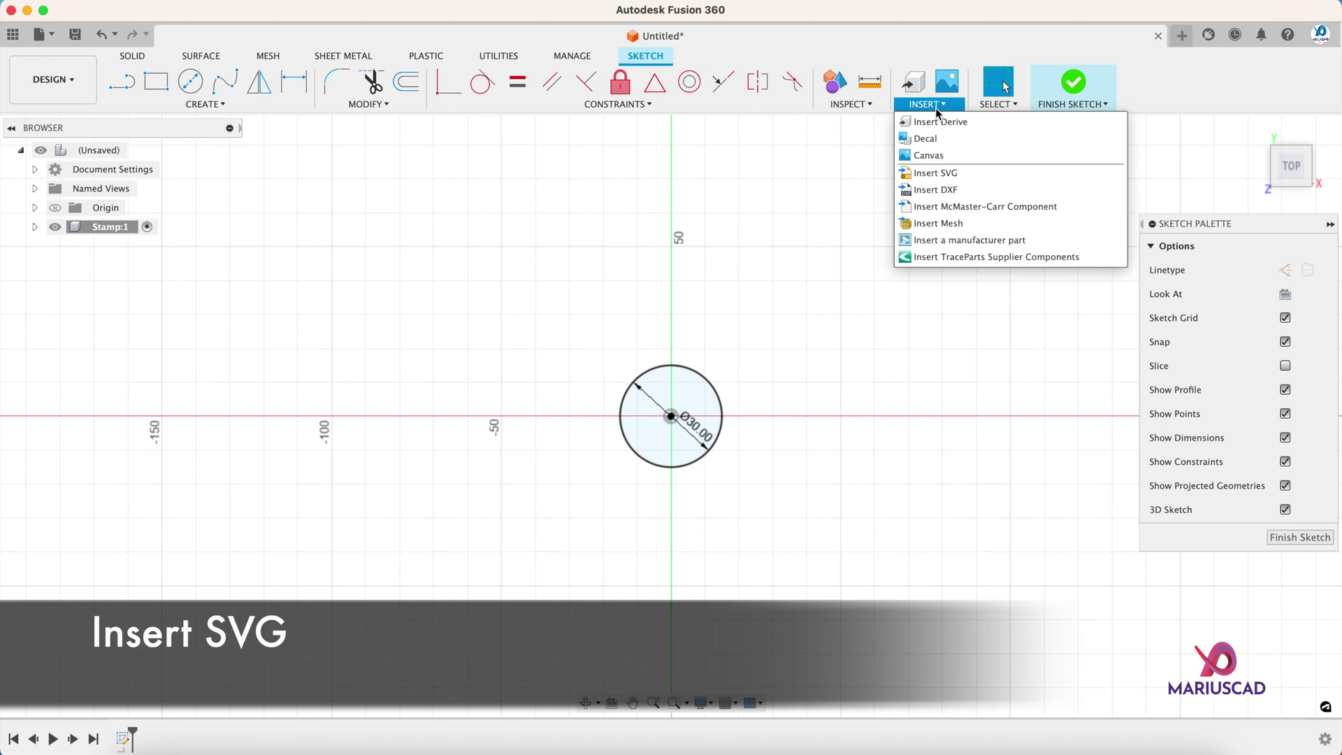
left_click(949, 172)
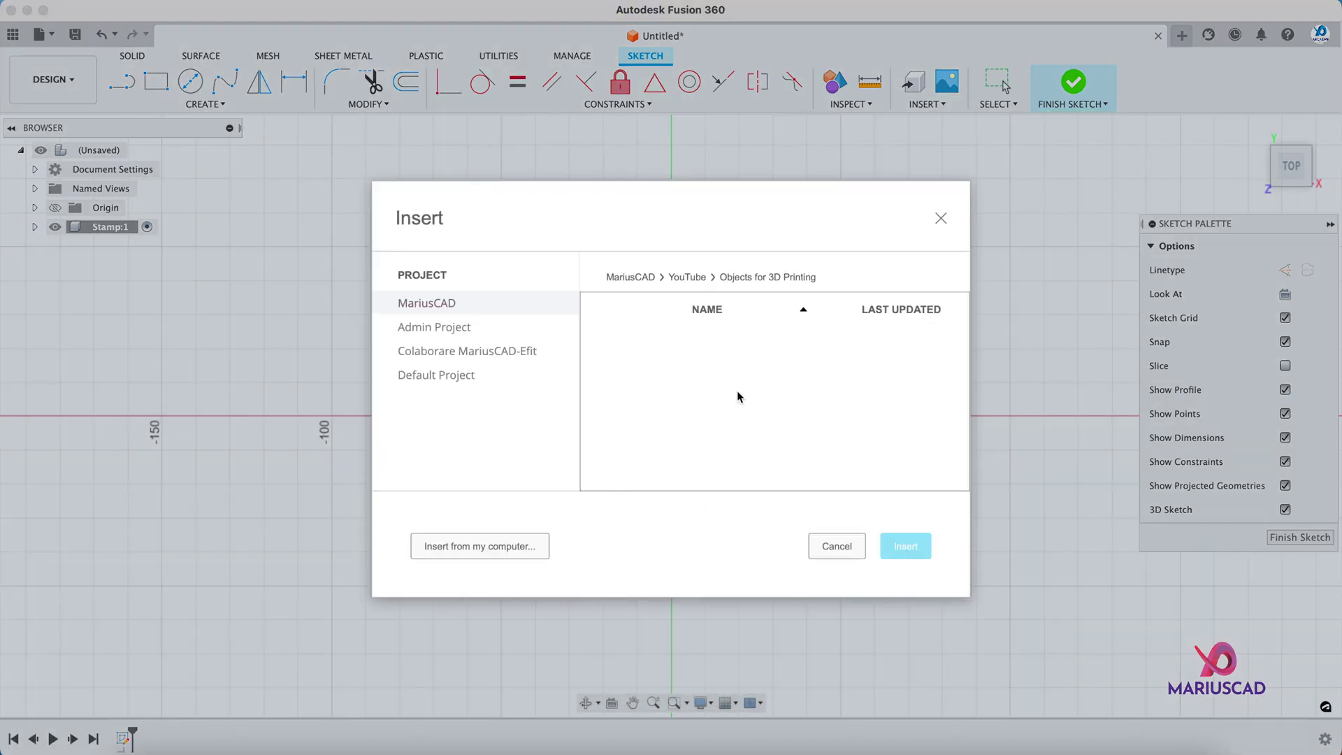
left_click(497, 545)
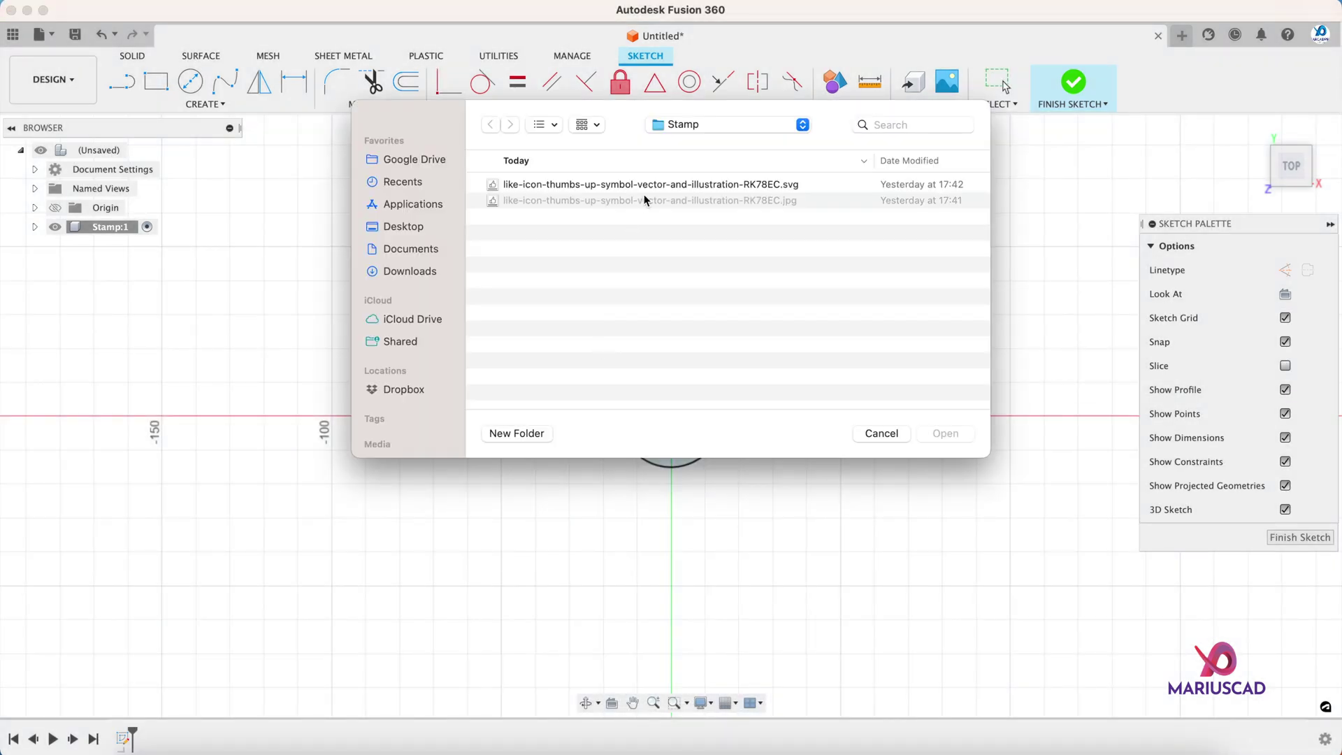
left_click(650, 185)
left_click(948, 434)
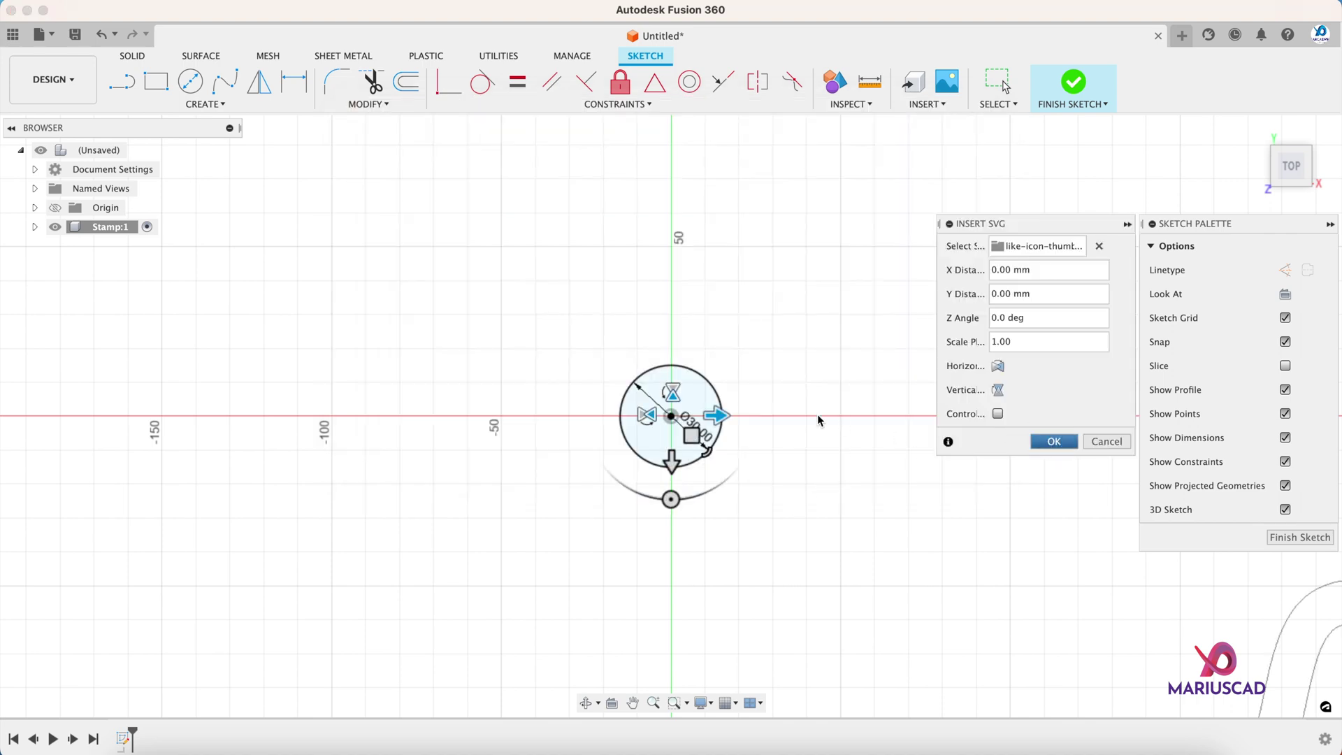
key("Return")
scroll(858, 665, "down", 5)
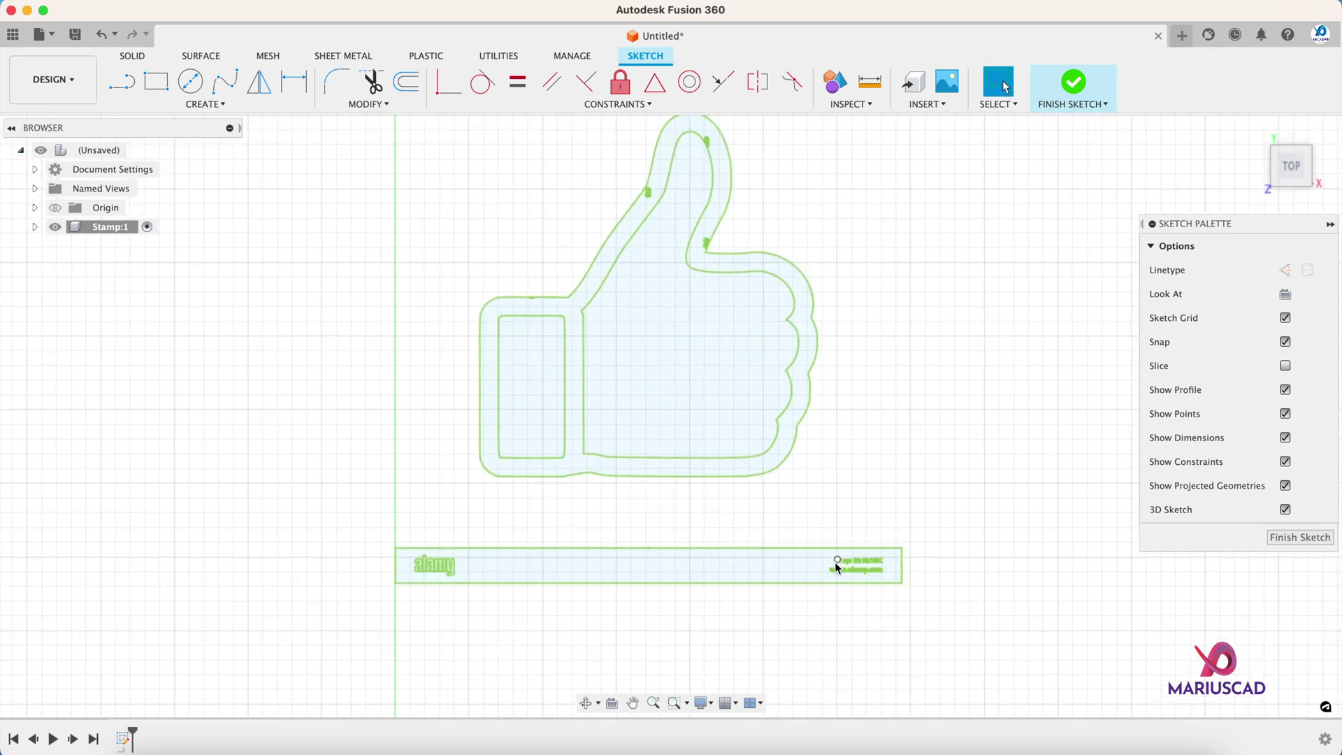
Step: Delete the watermark bar below the thumbs-up and the stray leaf-logo curves near the crease
left_click(681, 463)
left_click_drag(340, 522, 1004, 660)
left_click(972, 550)
left_click_drag(366, 531, 983, 628)
key("Delete")
middle_click_drag(980, 623, 802, 637)
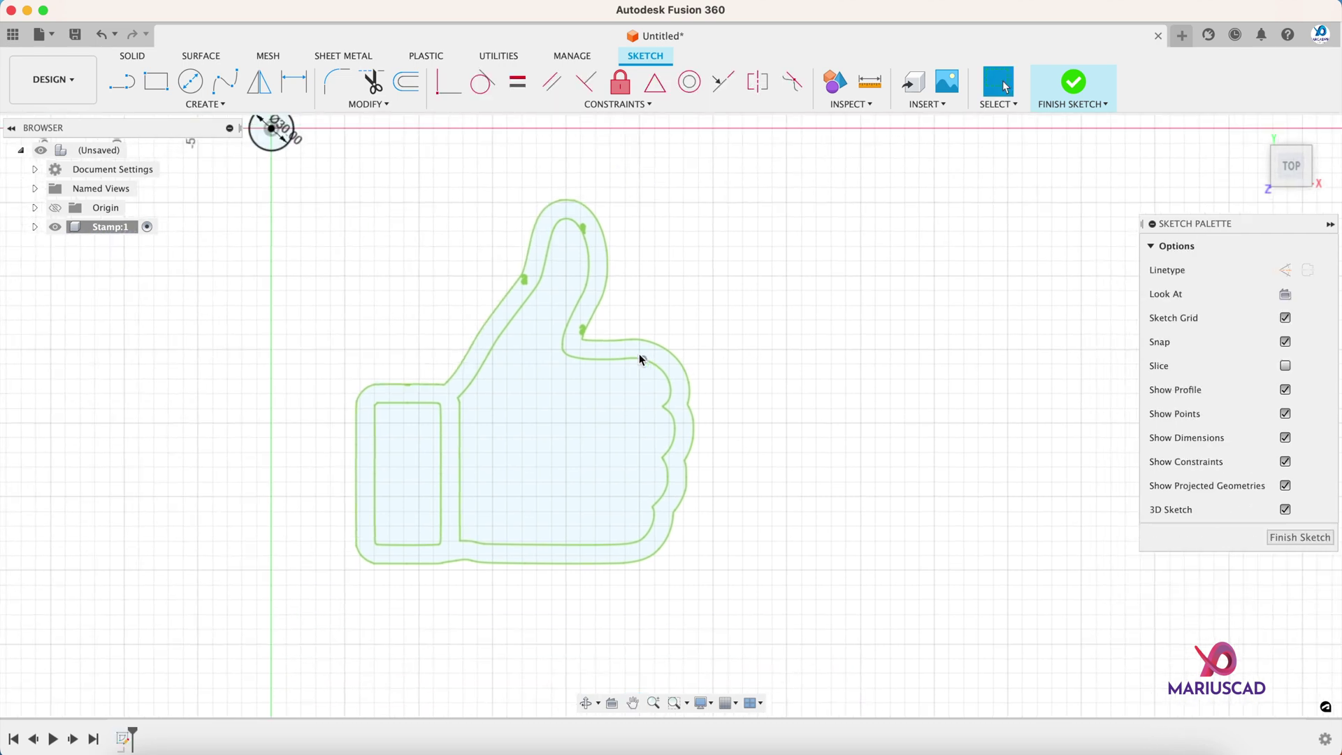
scroll(569, 354, "up", 10)
scroll(546, 276, "up", 8)
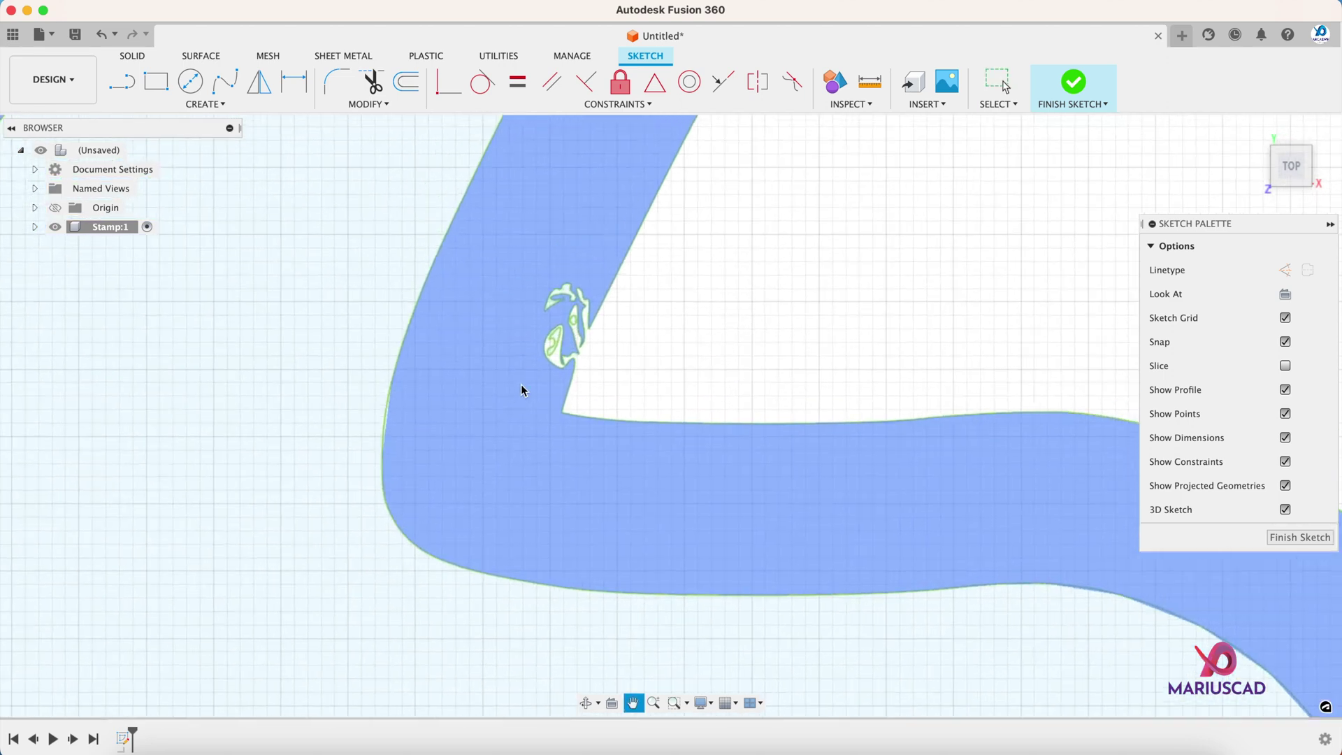
left_click_drag(519, 287, 647, 418)
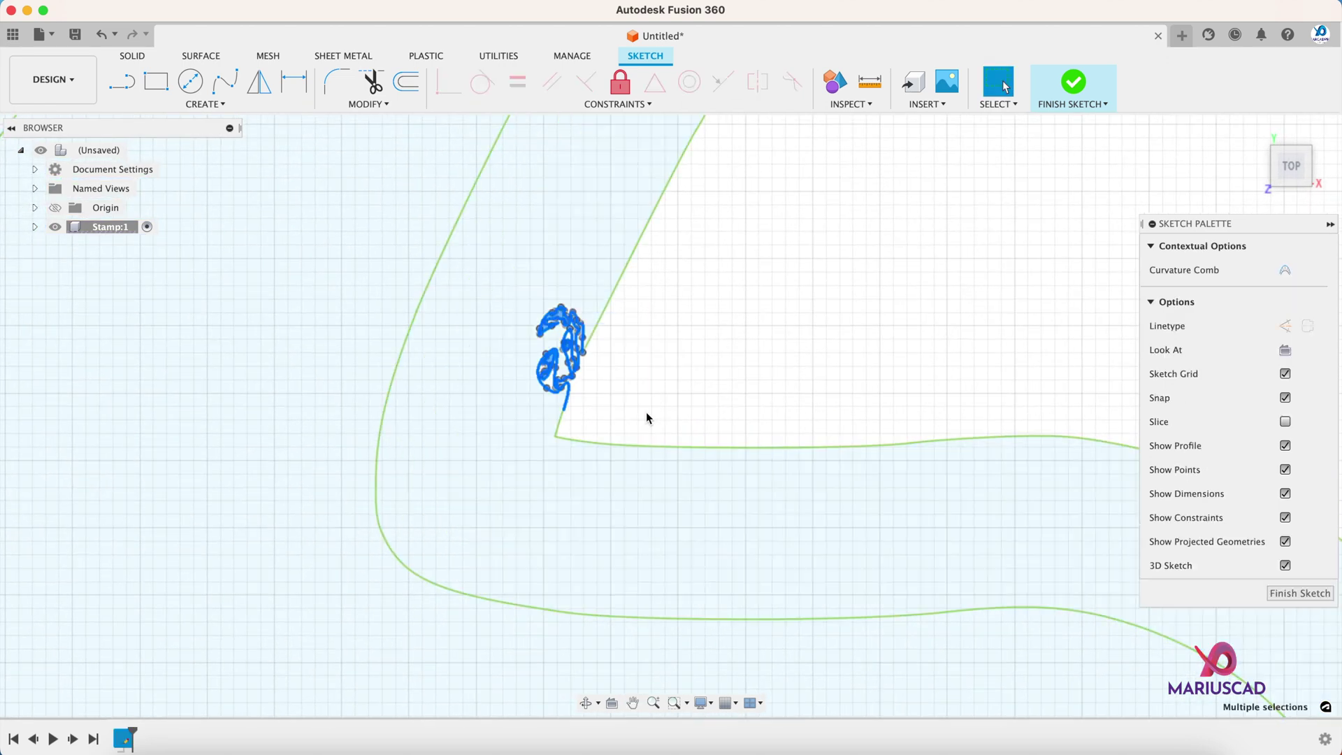
key("Delete")
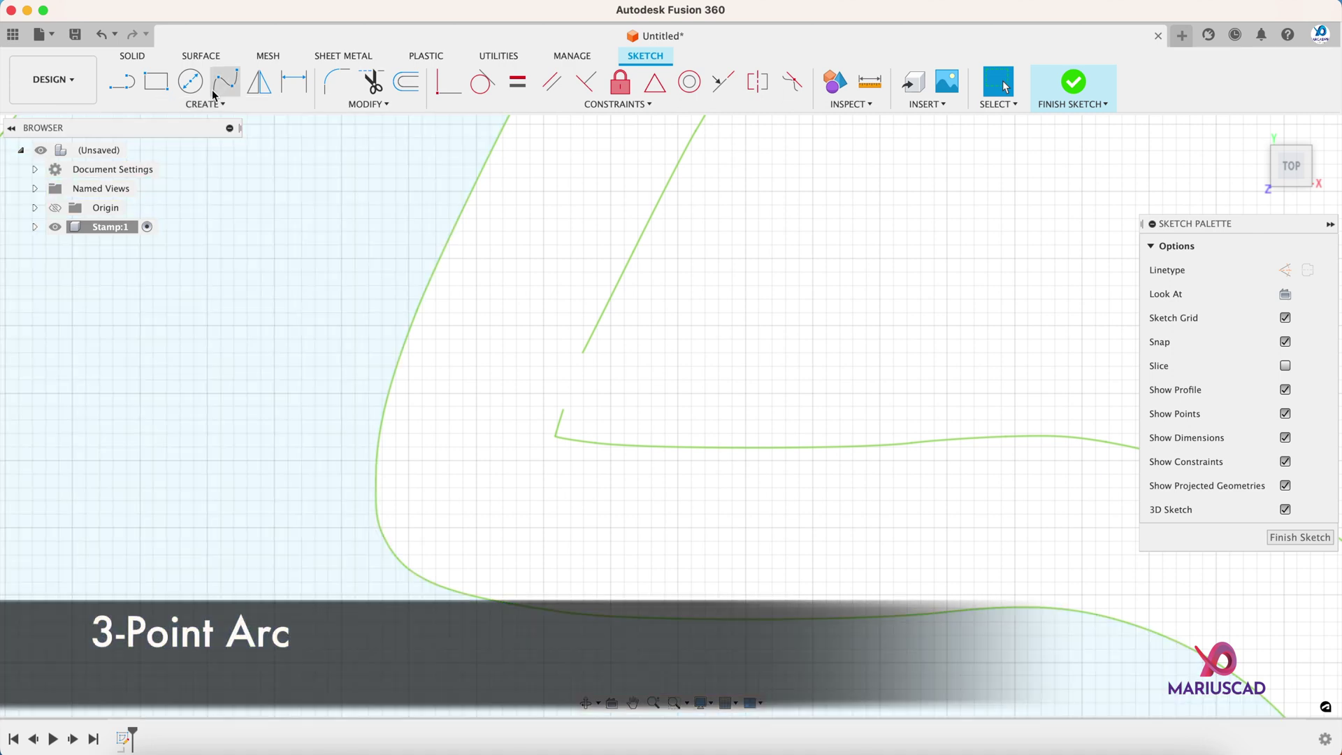
Step: Bridge the open gap at the thumb's inner corner with a 3-point arc
left_click(210, 102)
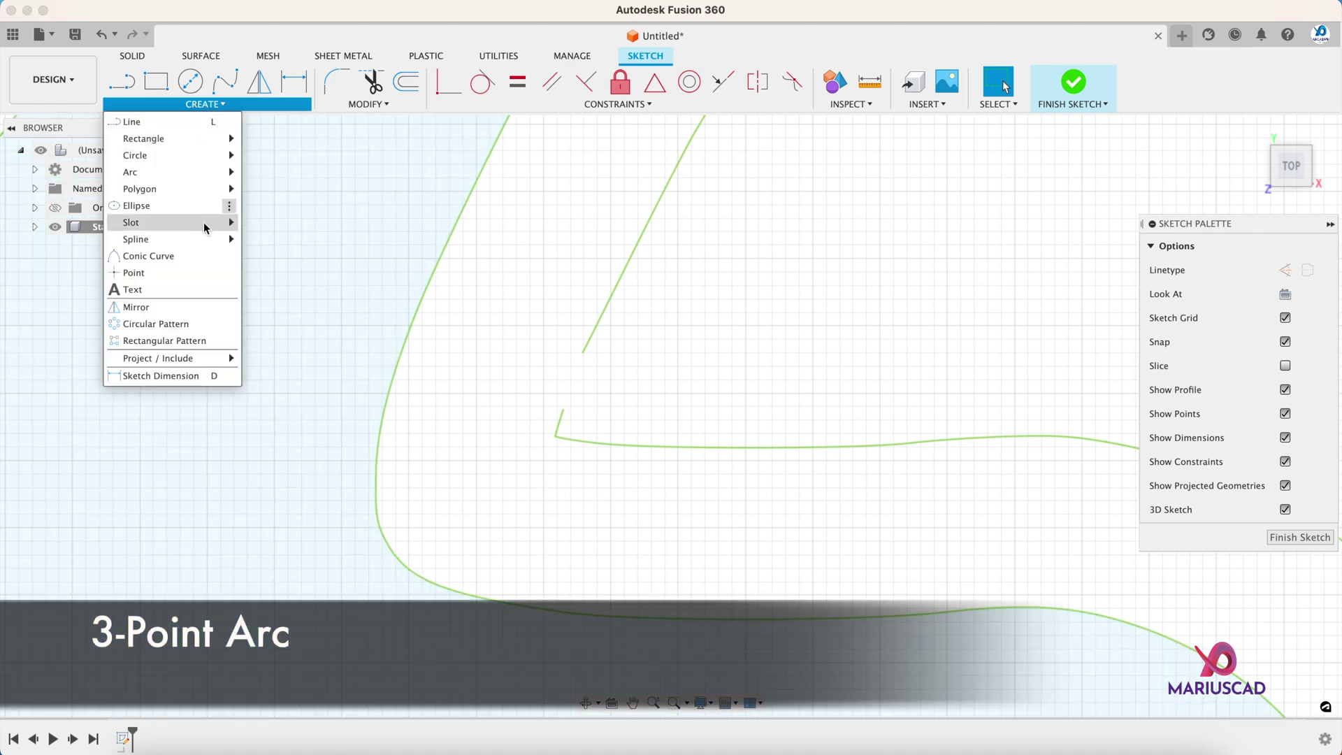
left_click(249, 175)
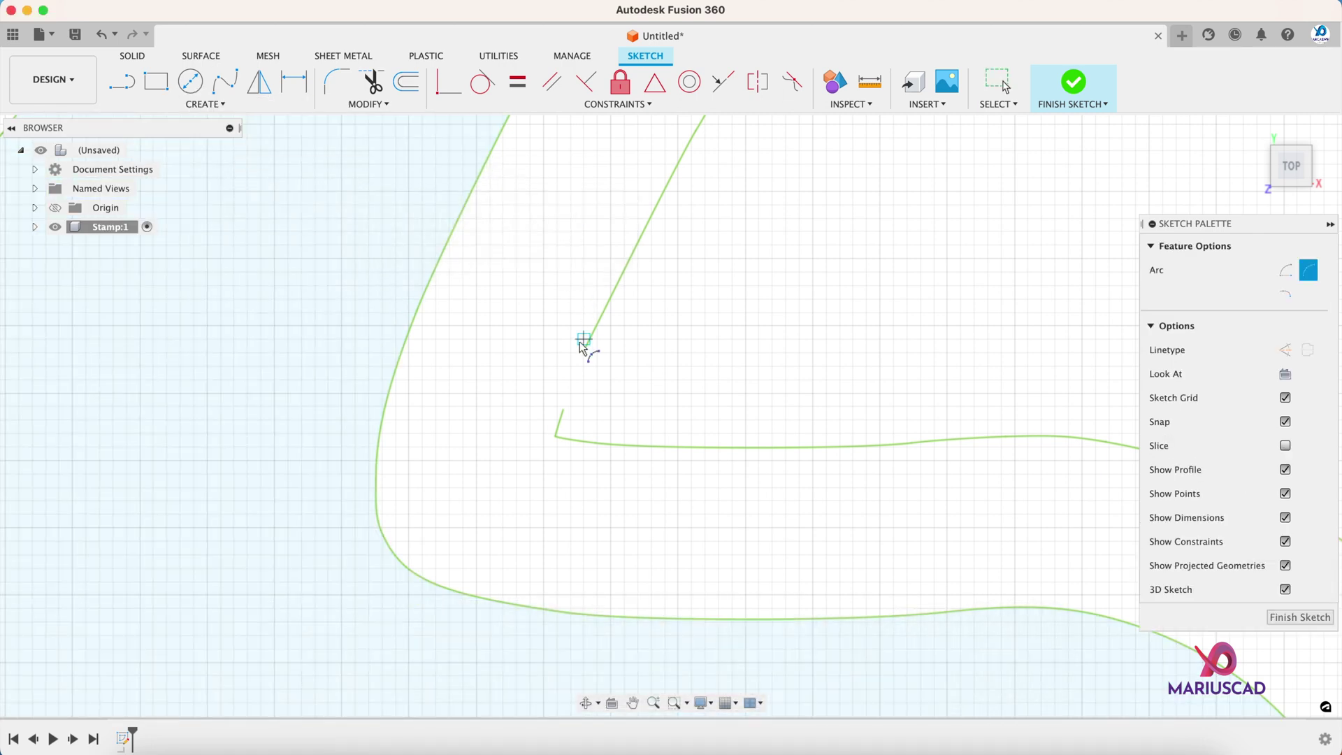
left_click(583, 352)
left_click(567, 411)
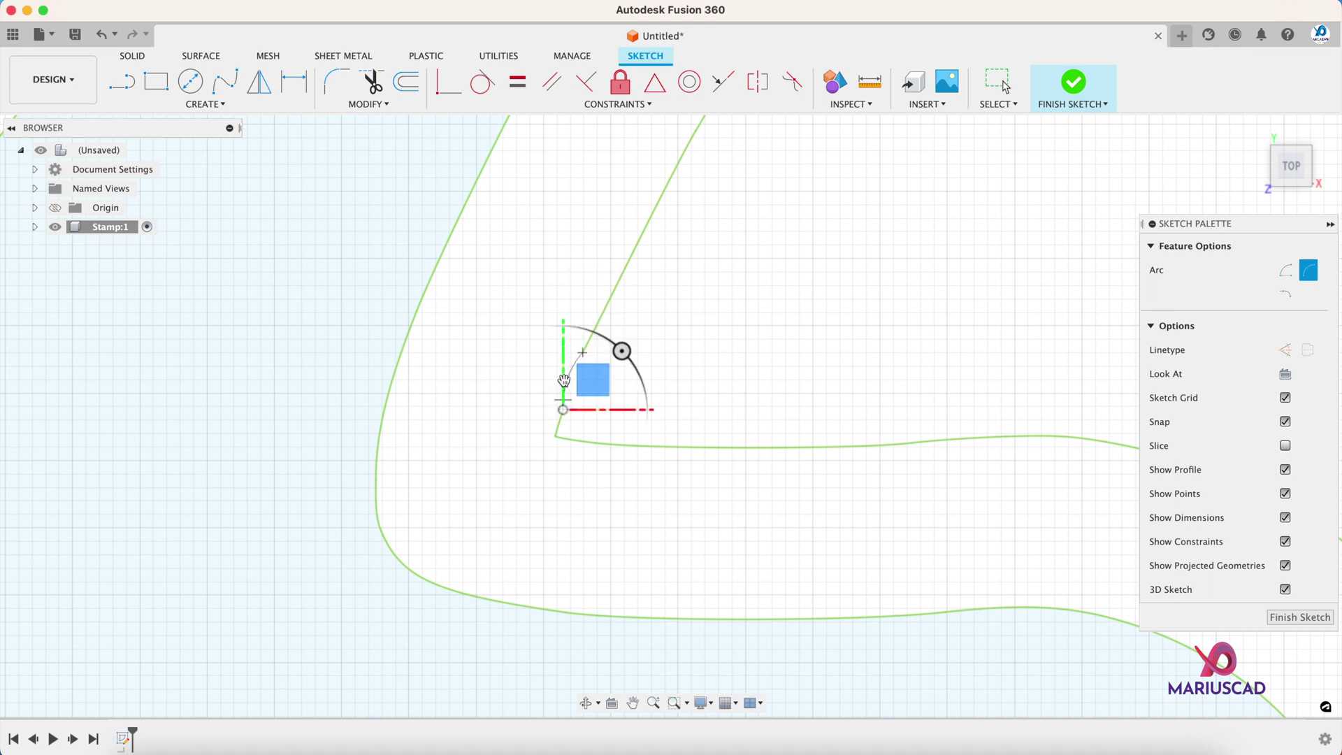
scroll(573, 381, "up", 5)
key("Escape")
scroll(642, 330, "down", 10)
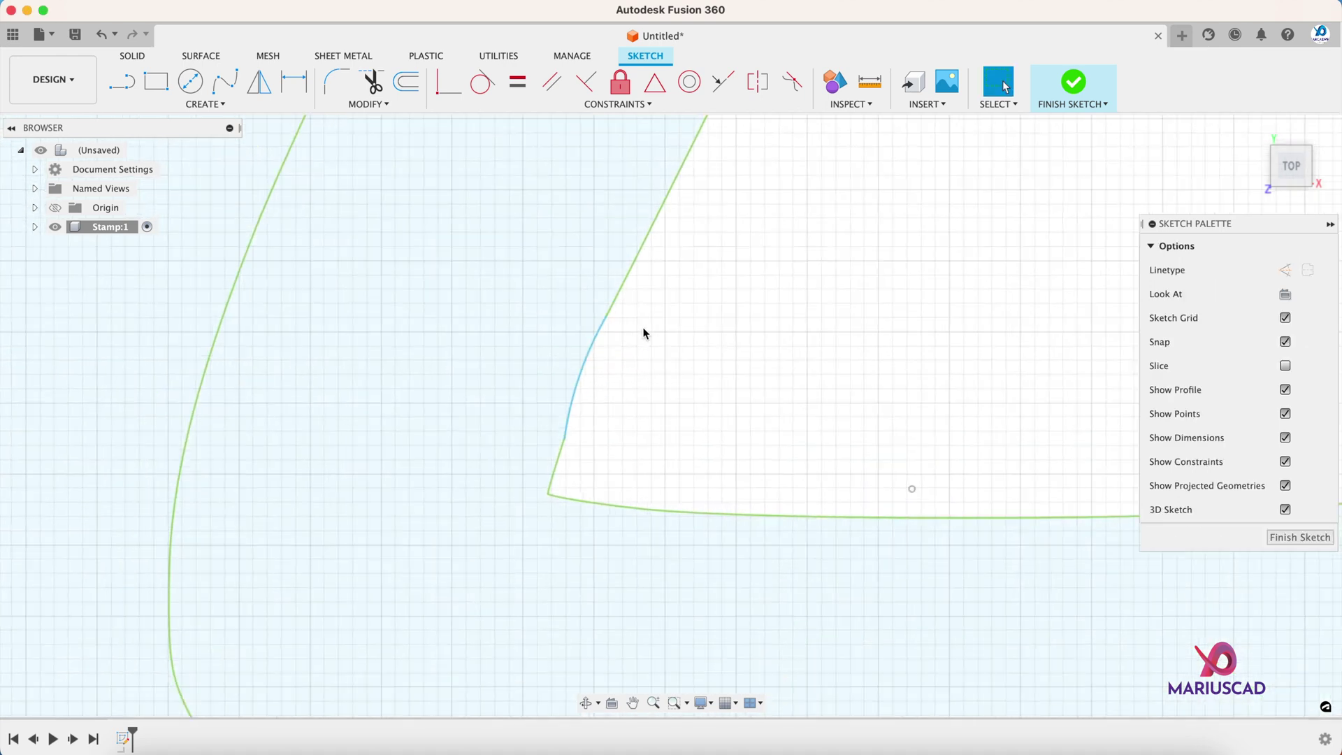
scroll(644, 326, "down", 5)
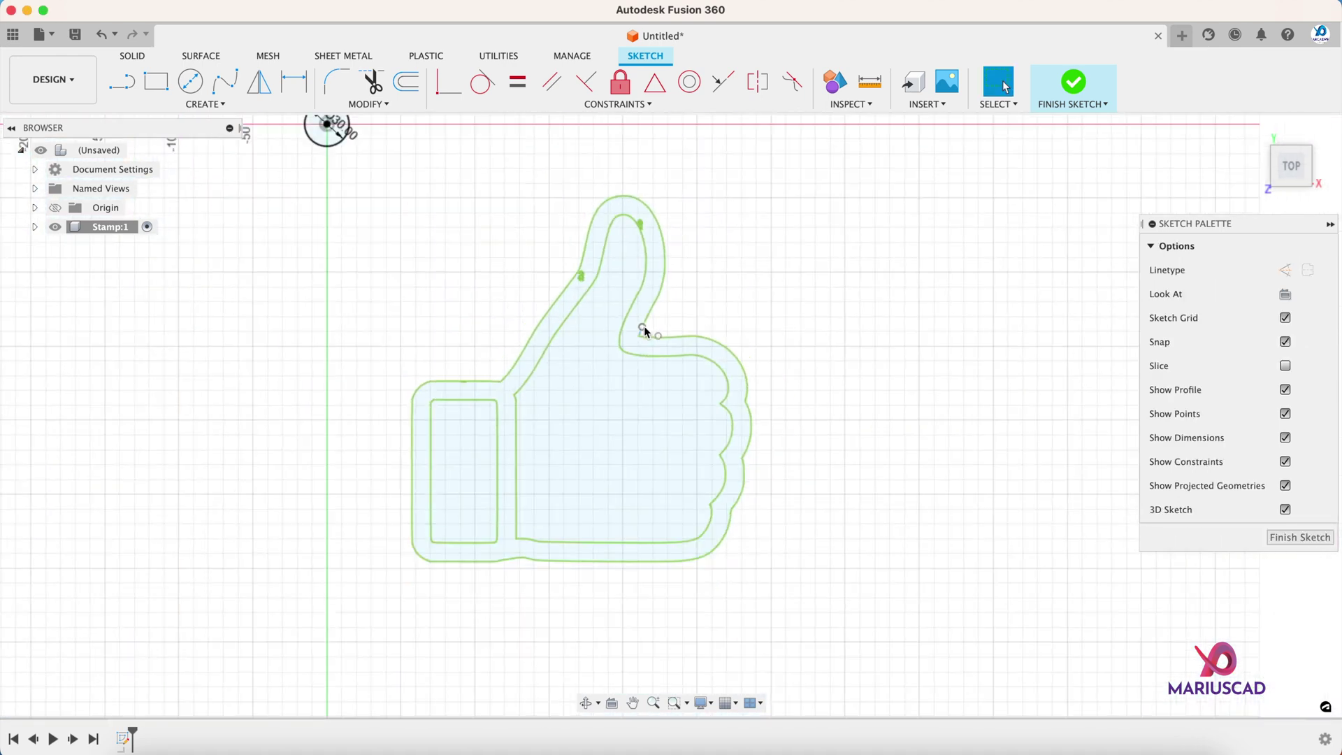
scroll(507, 436, "down", 3)
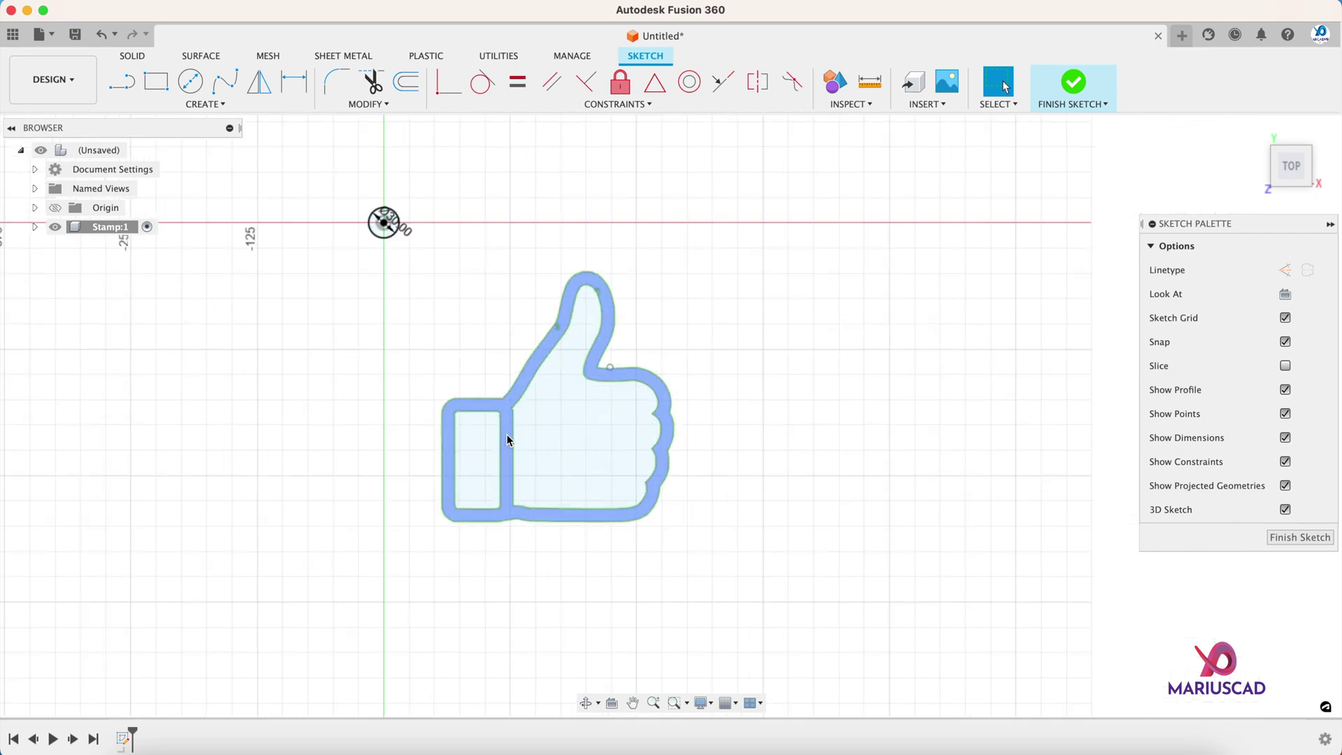
Step: Move the whole thumbs-up sketch 325 mm to the right
left_click_drag(405, 243, 765, 568)
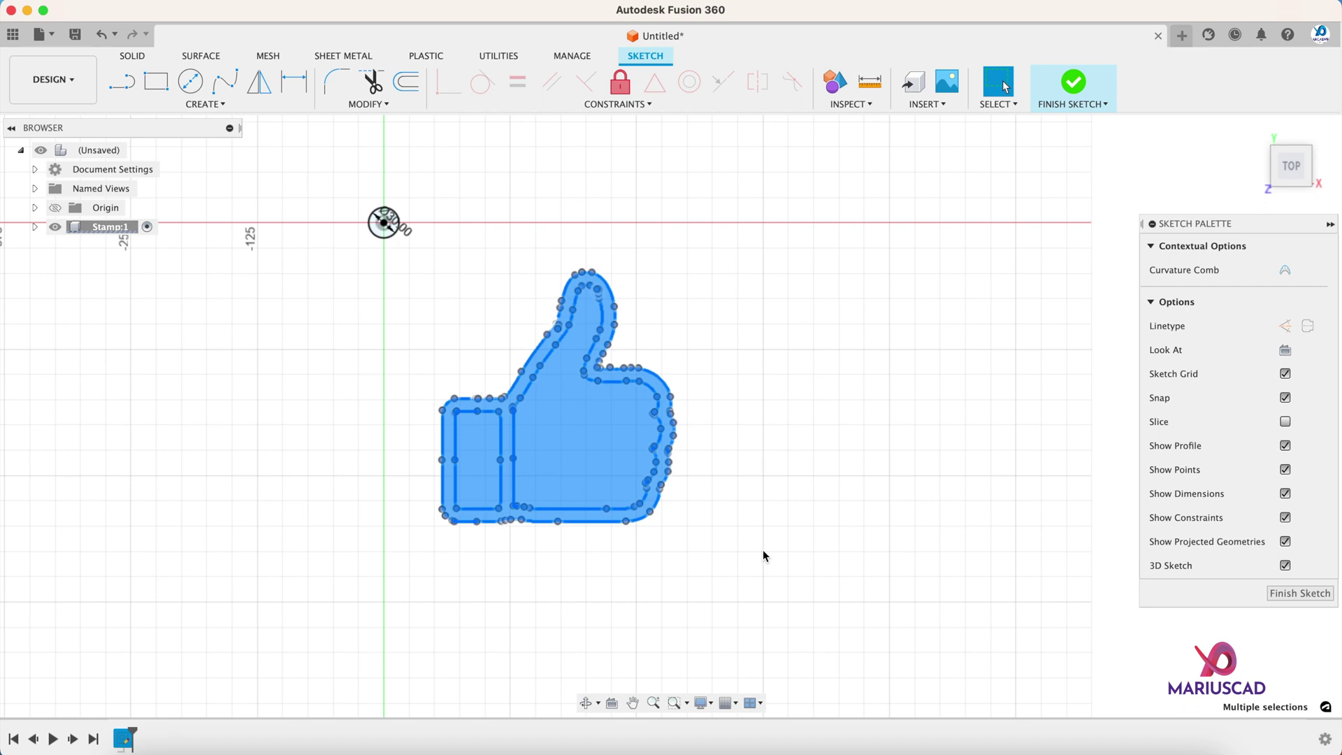
key("m")
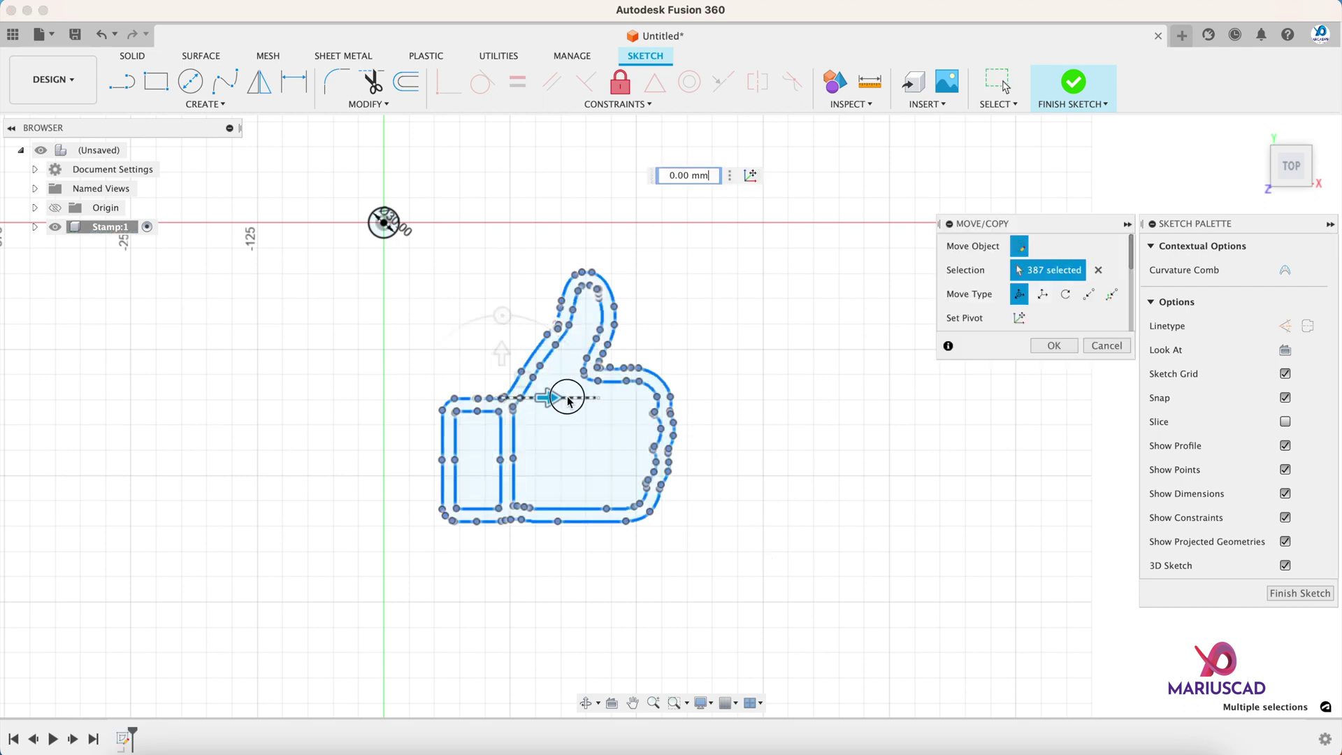
left_click_drag(548, 397, 877, 397)
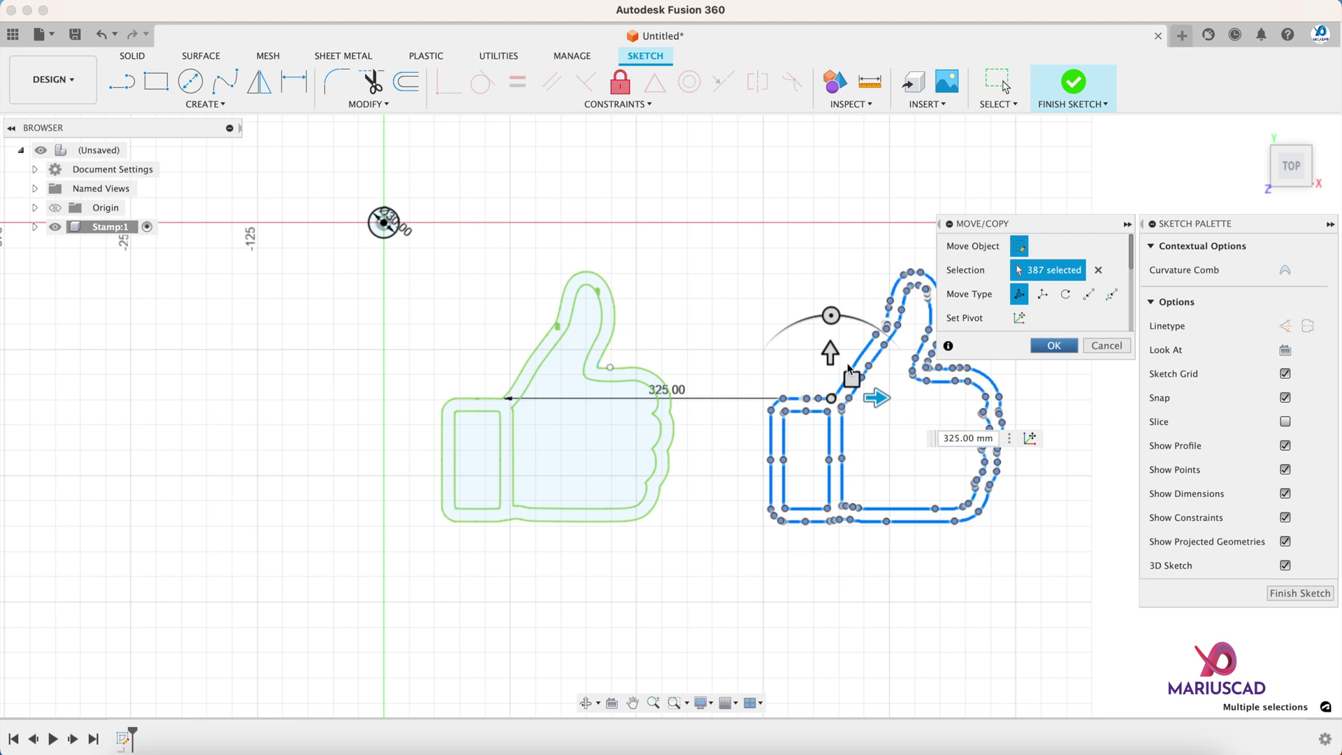
key("Return")
key("1")
Step: Delete the leftover left thumbs-up curves and snap the inner vertical line into its notch
middle_click_drag(409, 266, 291, 272)
left_click_drag(289, 260, 604, 572)
key("Delete")
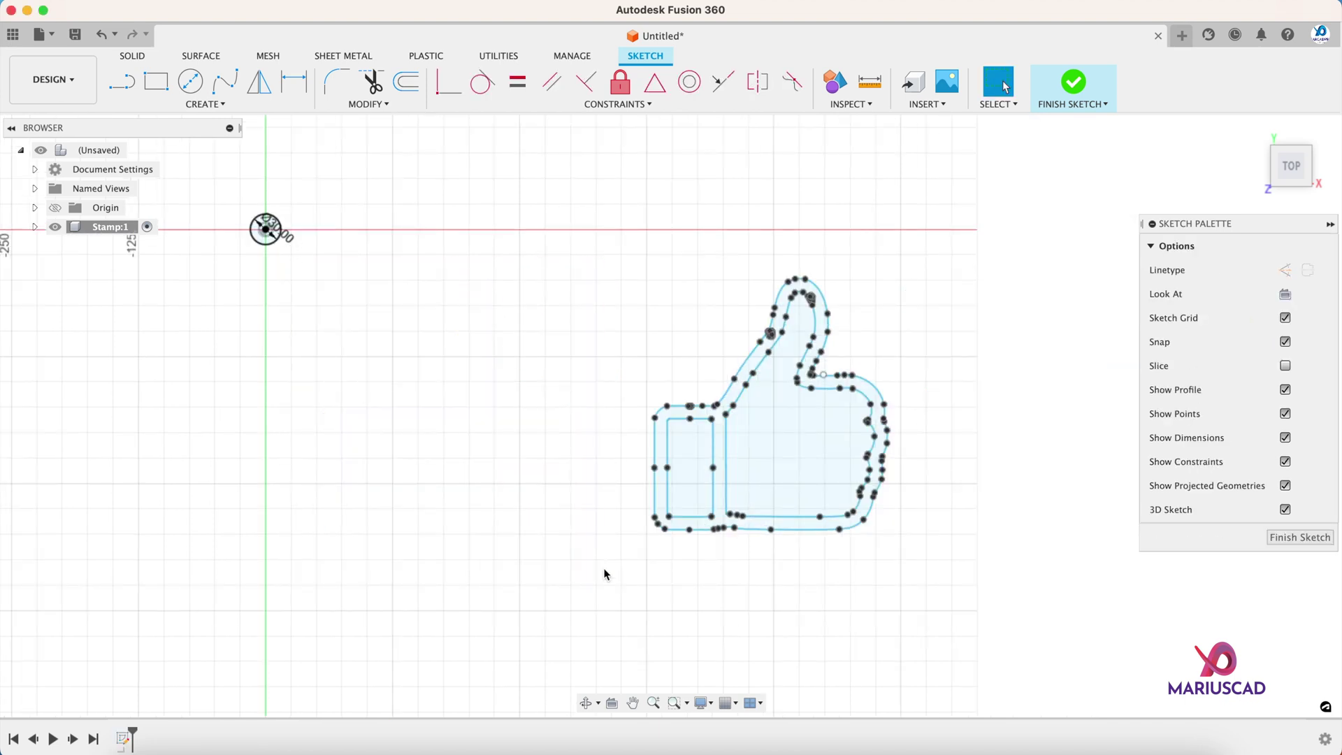
middle_click_drag(541, 481, 481, 472)
scroll(587, 413, "up", 10)
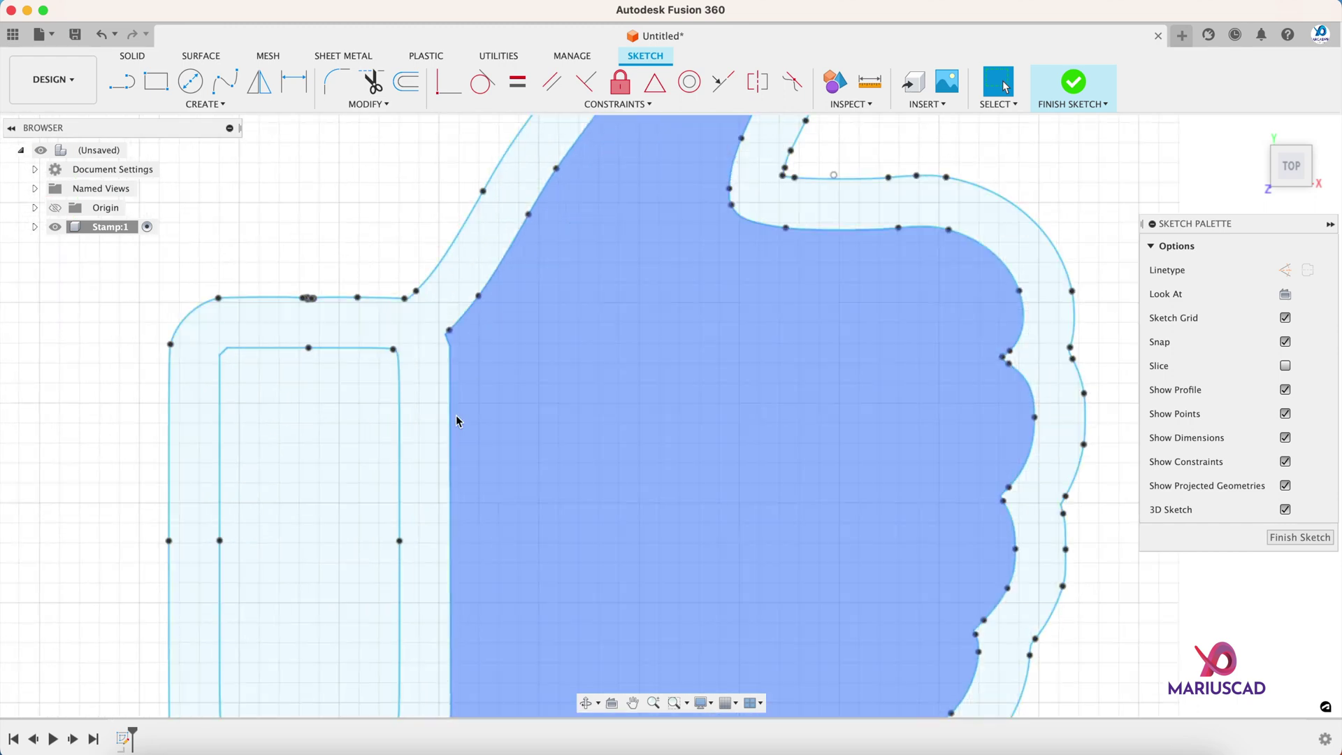
left_click_drag(474, 422, 543, 422)
scroll(569, 210, "down", 3)
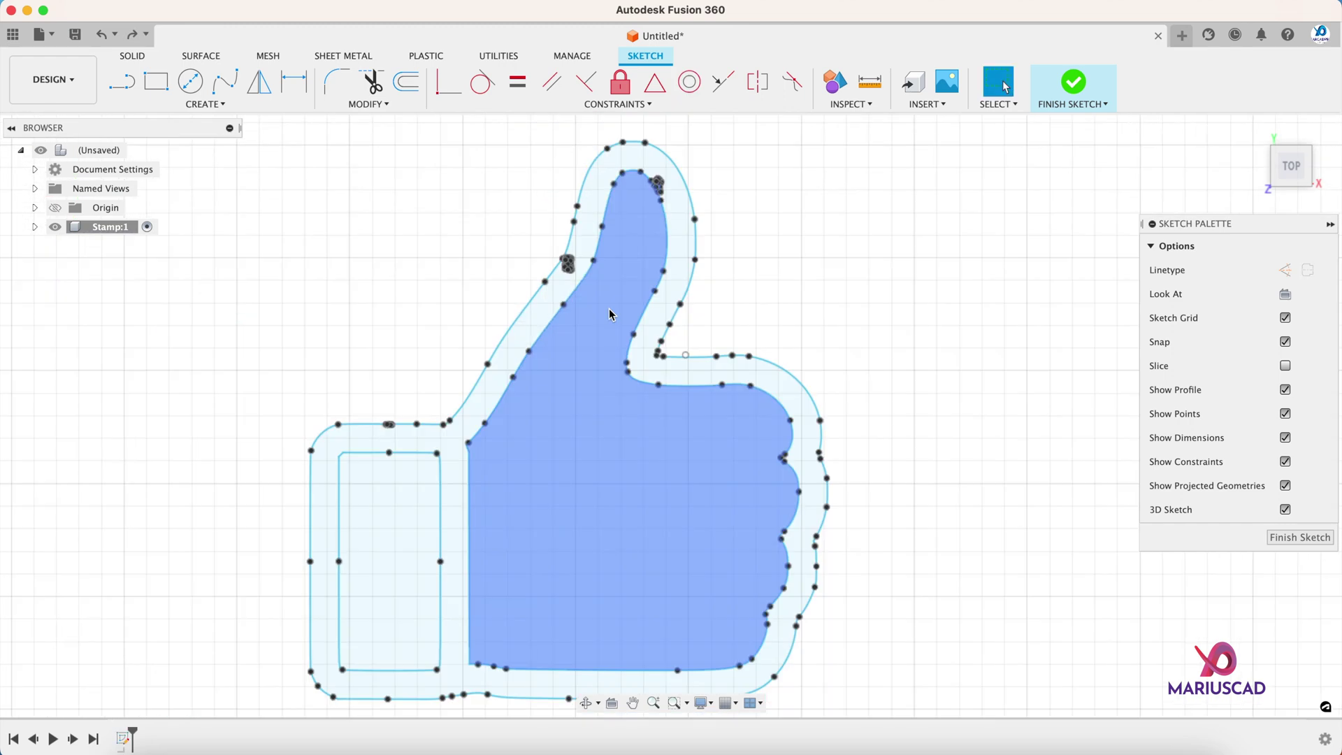
scroll(567, 264, "up", 8)
scroll(568, 264, "up", 3)
Step: Delete the stray scribble at the thumb crease, leaving the outline band and hand as separate profiles
middle_click_drag(486, 235, 468, 366)
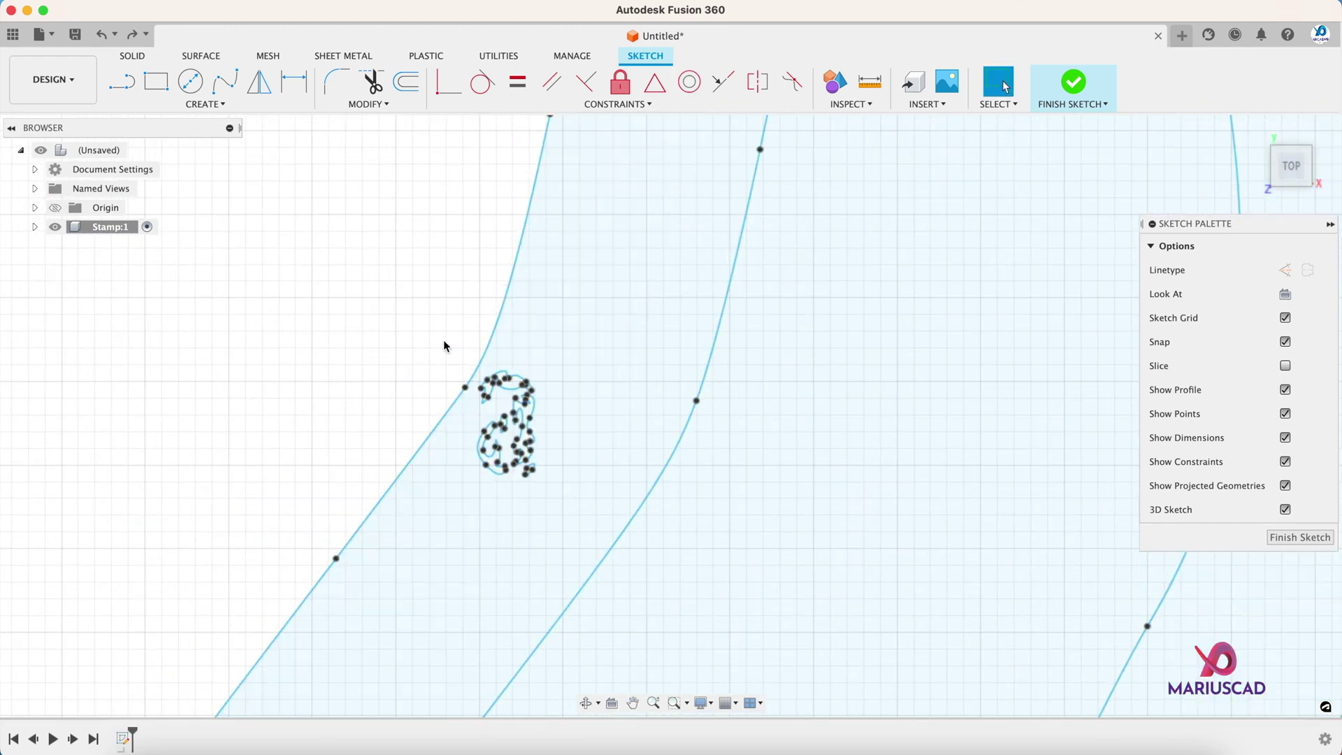
left_click_drag(443, 340, 563, 497)
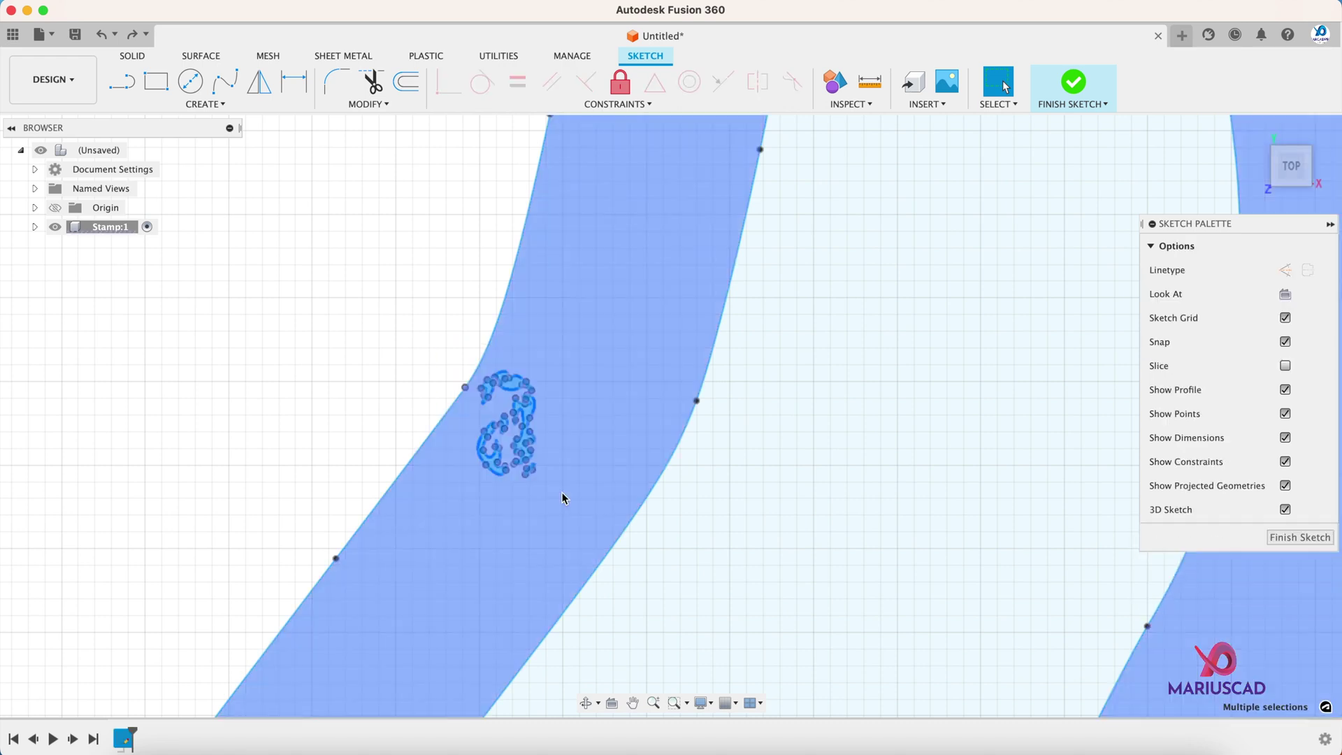
key("Delete")
scroll(549, 278, "down", 10)
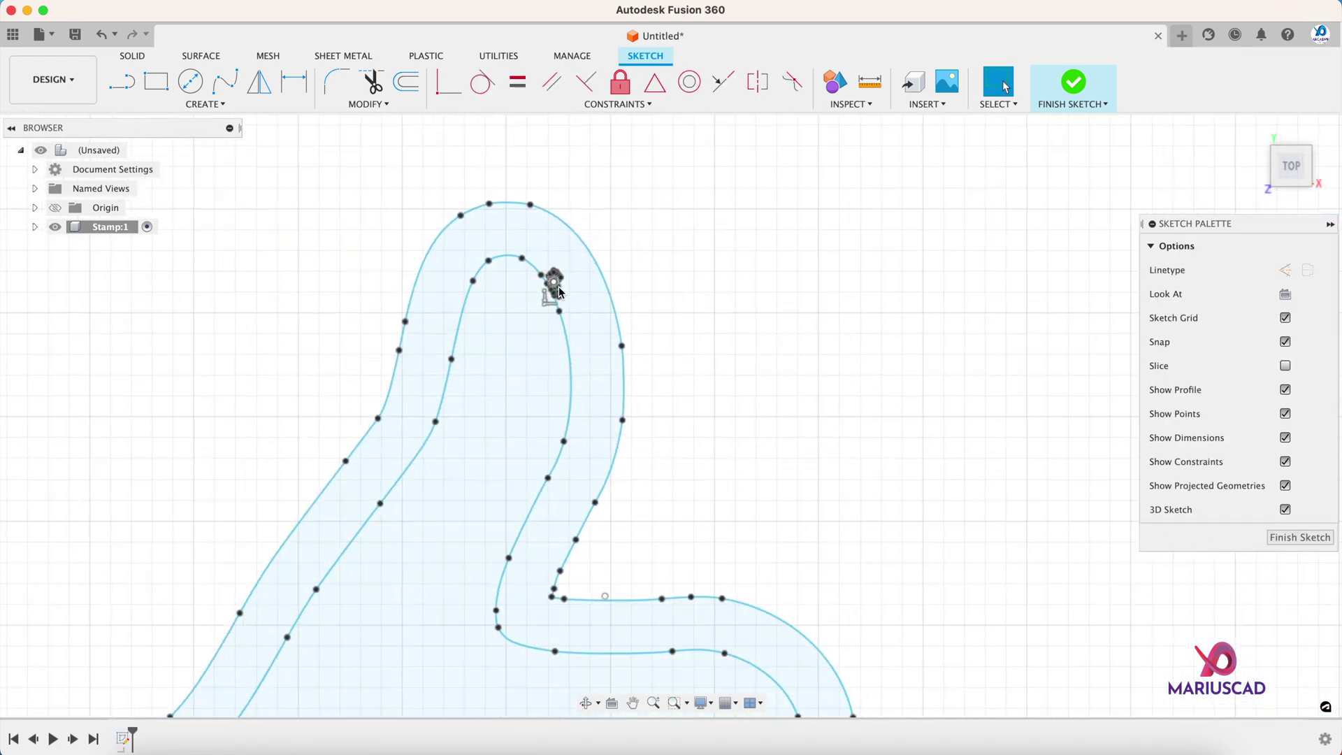
scroll(538, 469, "down", 2)
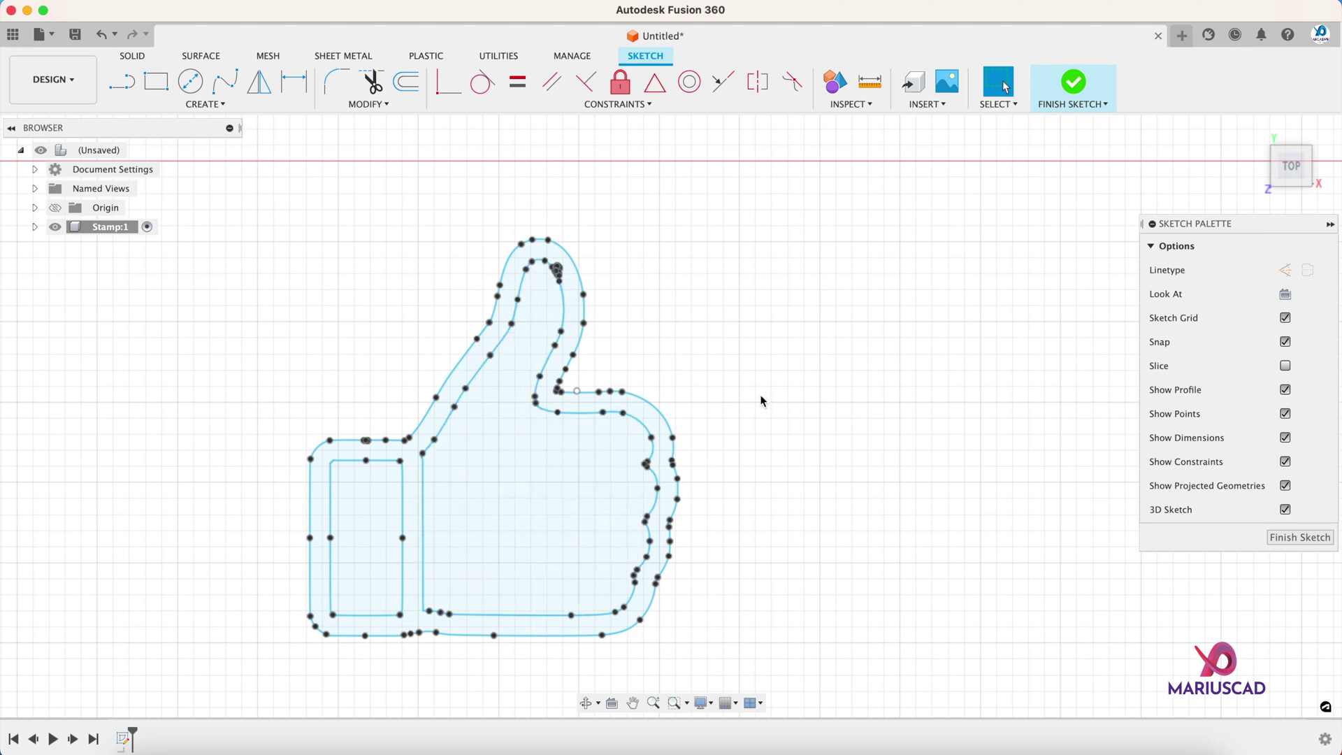
scroll(762, 401, "down", 3)
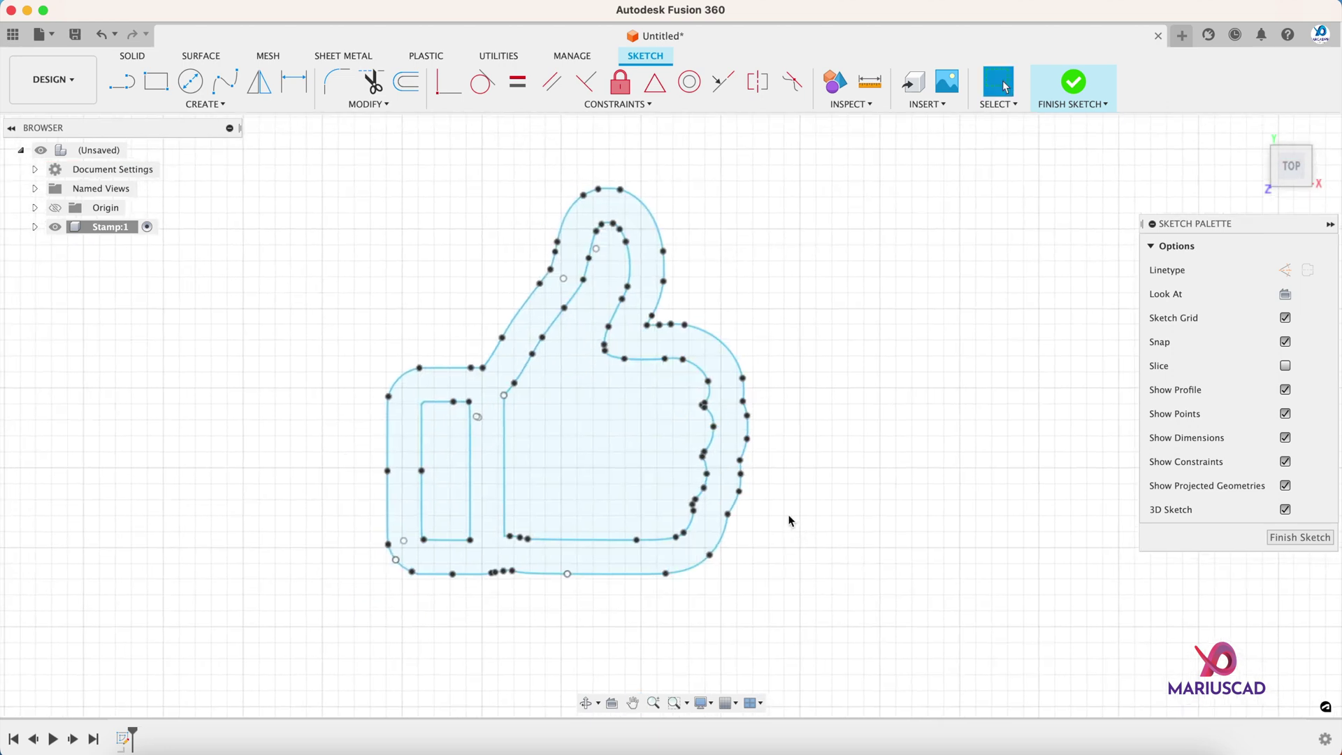
scroll(896, 607, "up", 2)
scroll(897, 606, "down", 3)
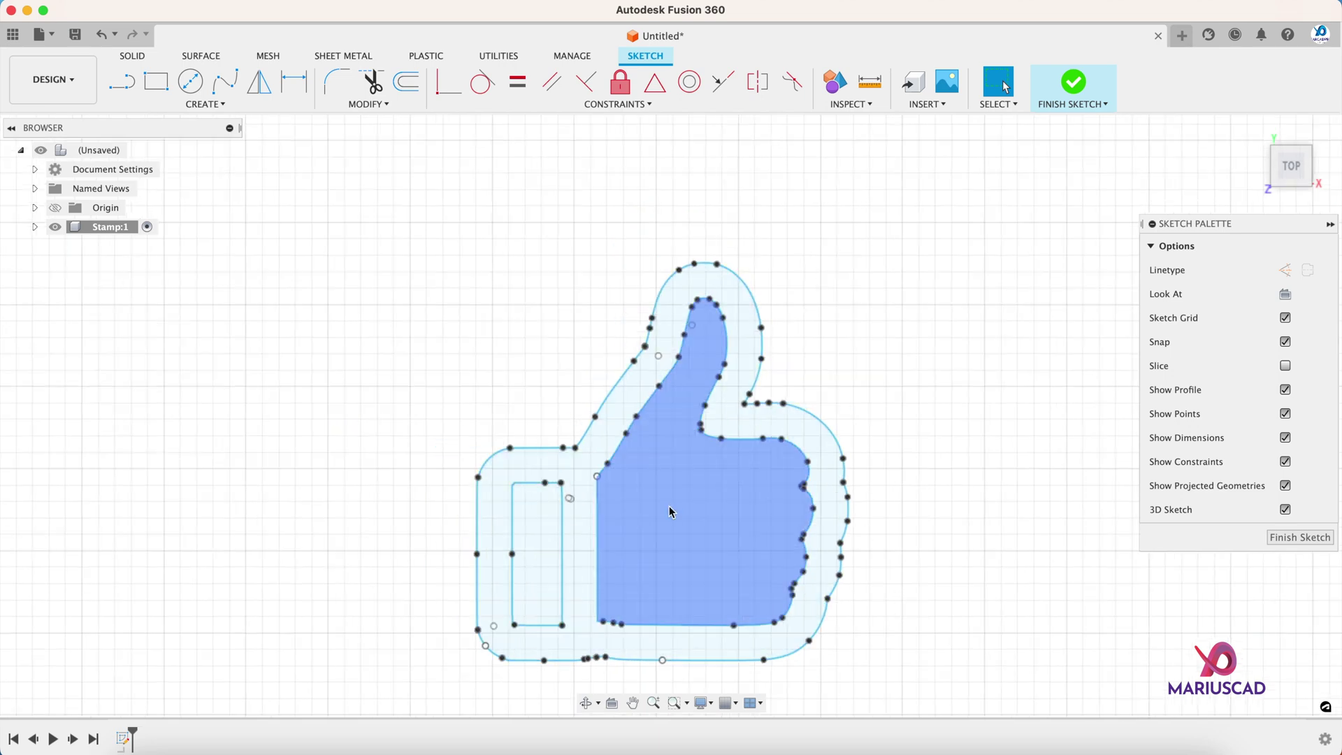
scroll(552, 557, "down", 2)
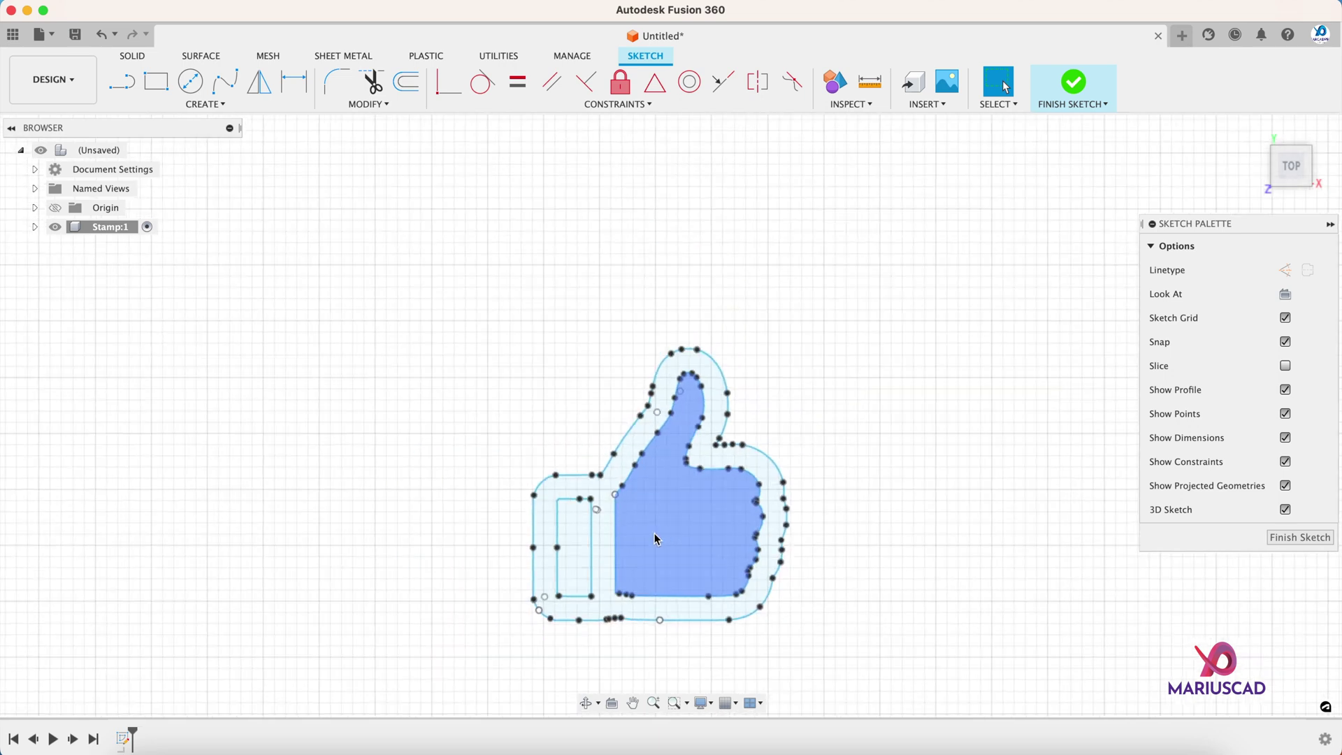
mouse_move(823, 511)
middle_mouse_down()
mouse_move(542, 345)
mouse_move(596, 438)
middle_mouse_up()
scroll(595, 440, "up", 3)
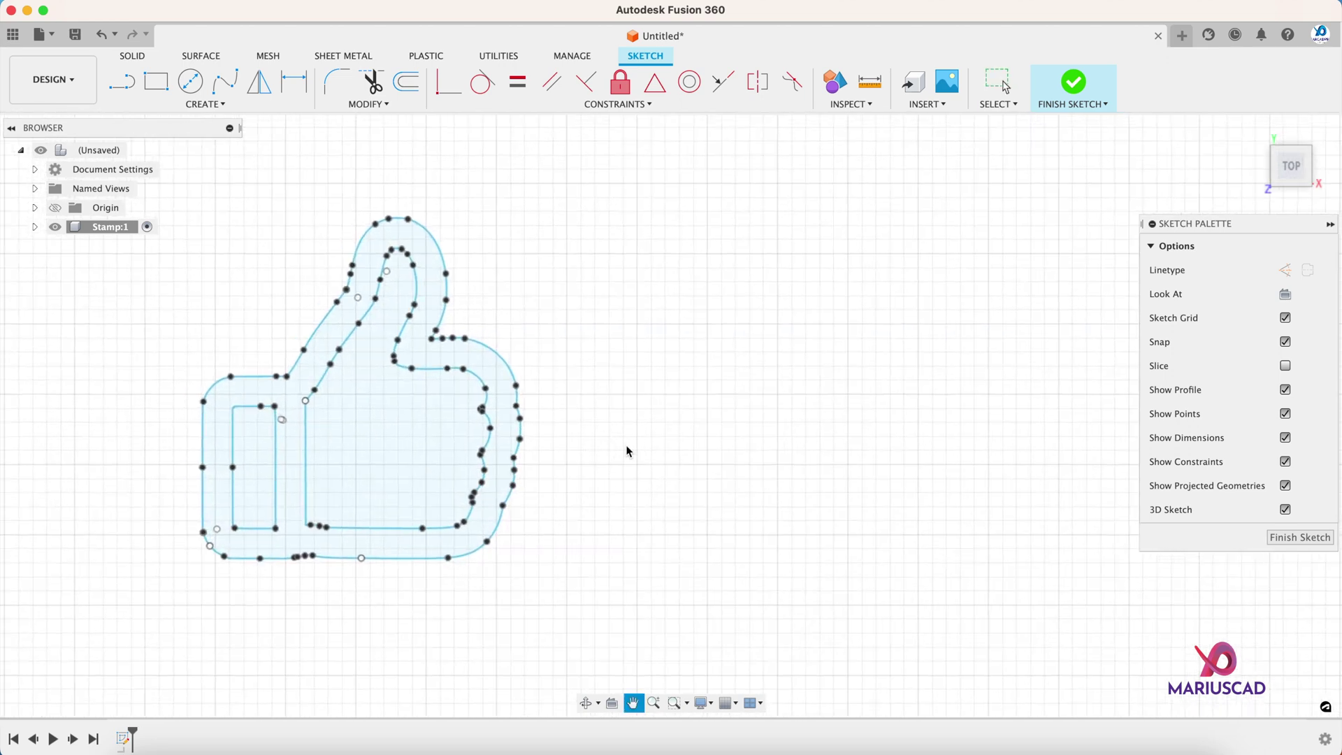
Step: Draw a 14 mm vertical line beside the thumb and mirror the thumbs-up across it
key("l")
left_click(655, 246)
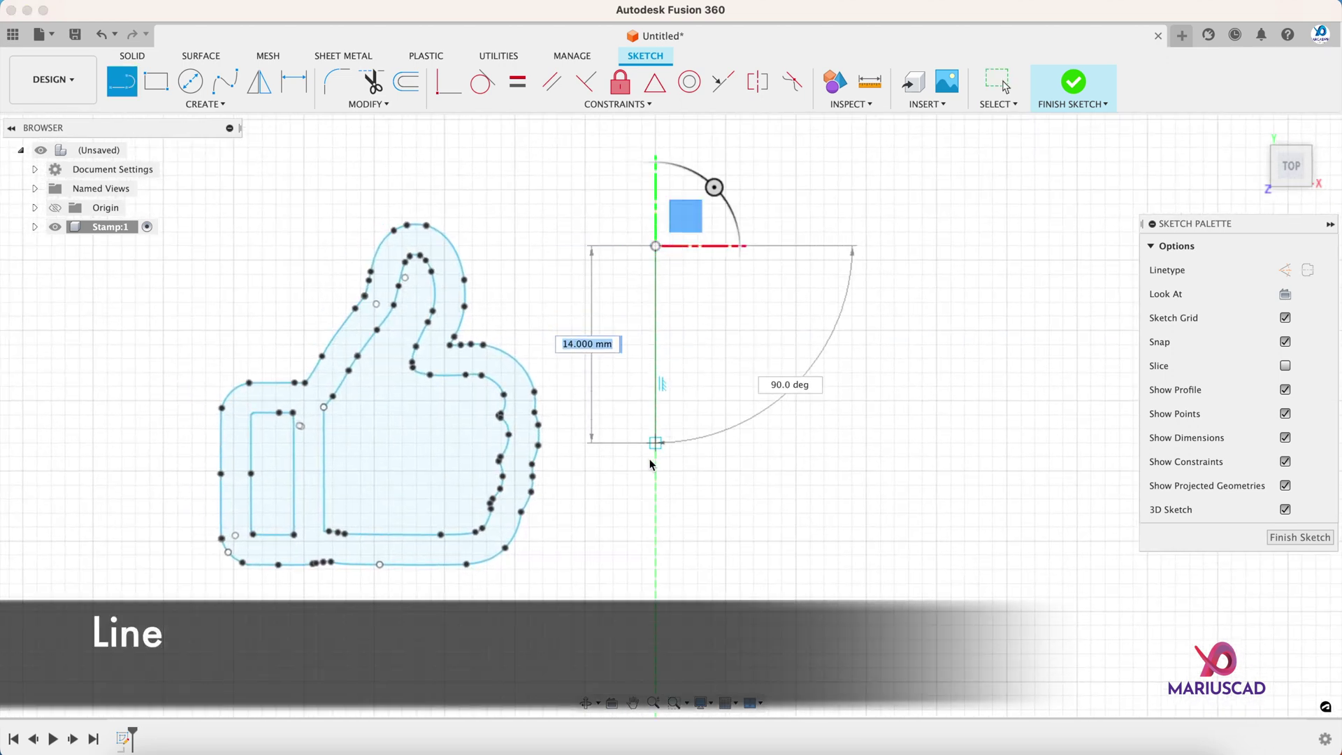
left_click(655, 466)
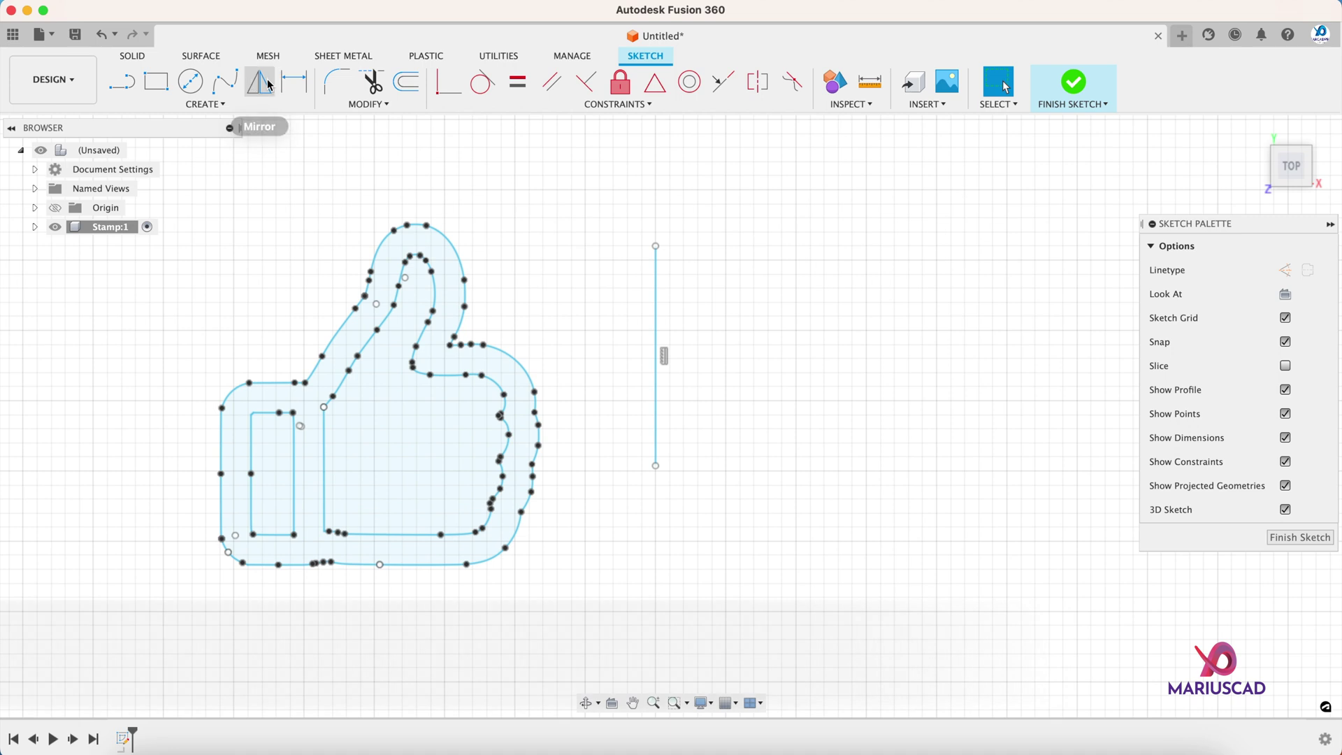
left_click(259, 82)
left_click_drag(273, 253, 622, 627)
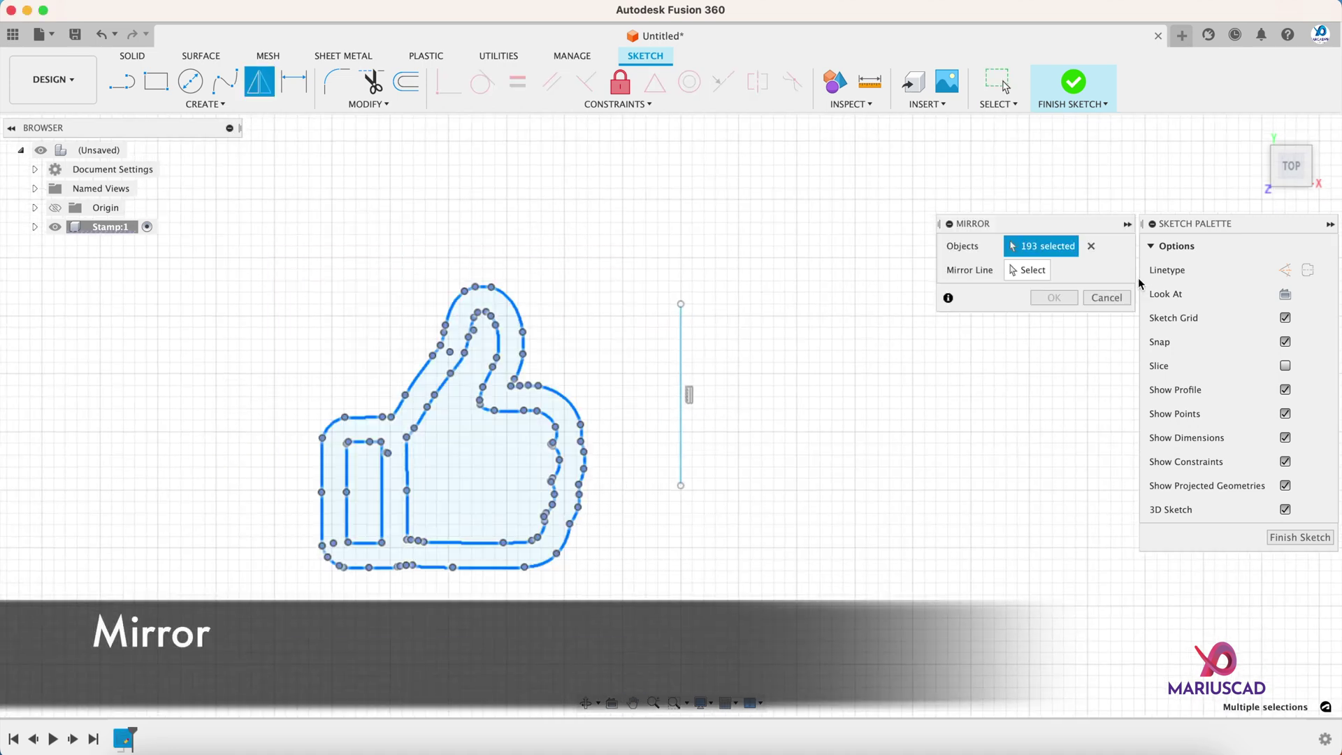
left_click(1028, 270)
left_click(681, 336)
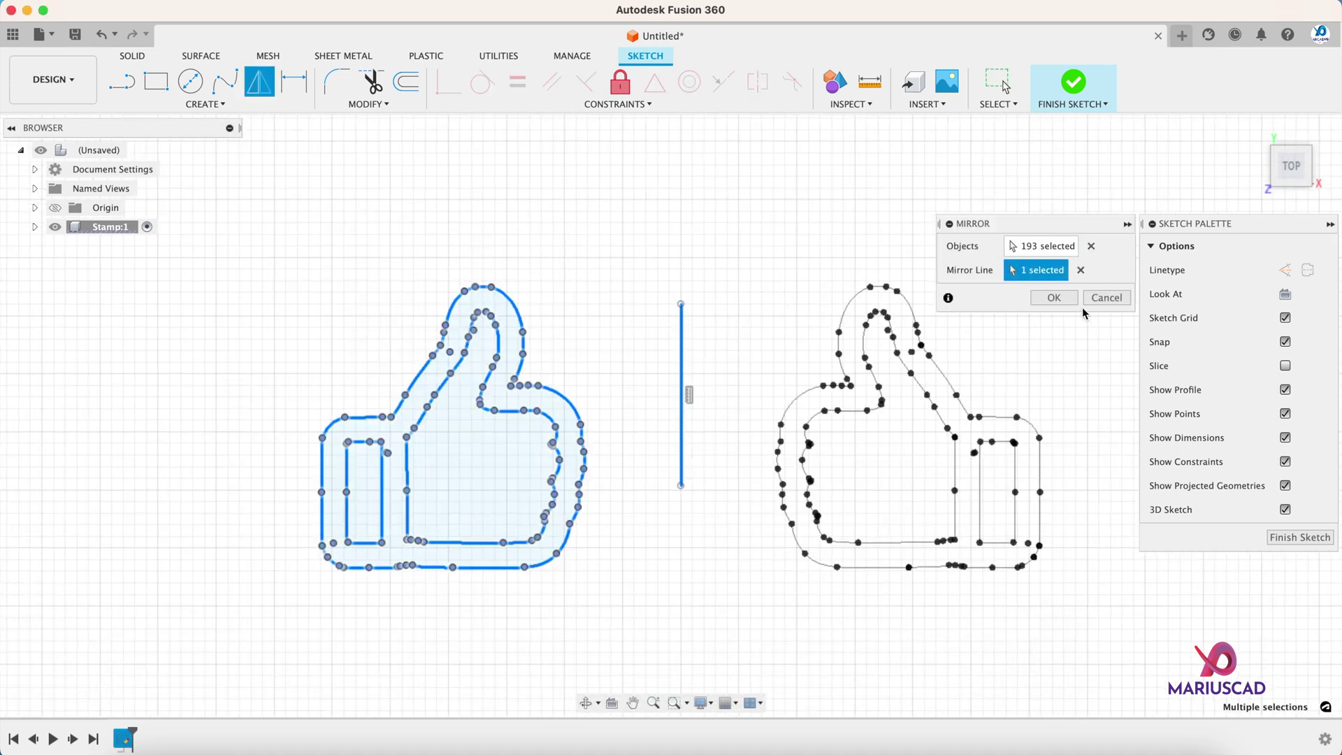
Step: Delete the original thumbs-up and the mirror line, keeping only the reversed copy
left_click_drag(266, 244, 731, 646)
key("Delete")
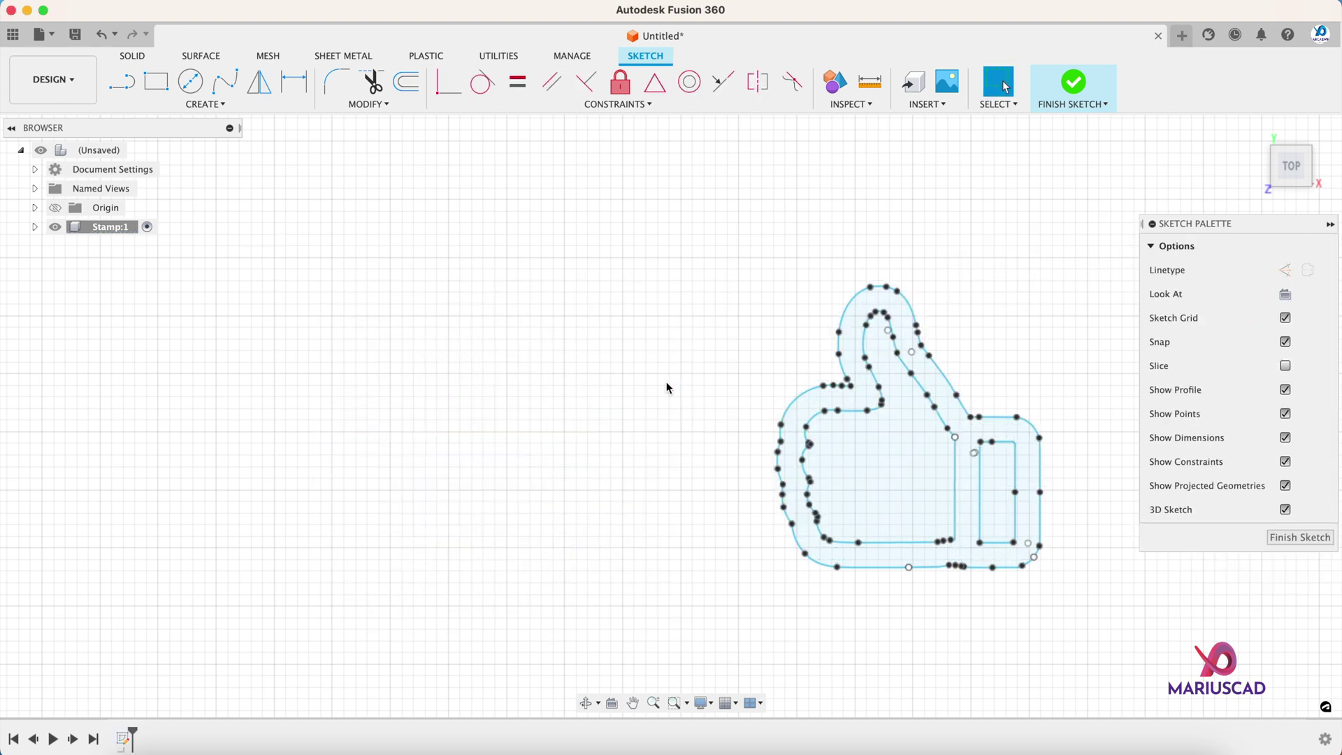
mouse_move(690, 384)
middle_mouse_down()
mouse_move(447, 356)
mouse_move(294, 363)
middle_mouse_up()
scroll(460, 377, "up", 3)
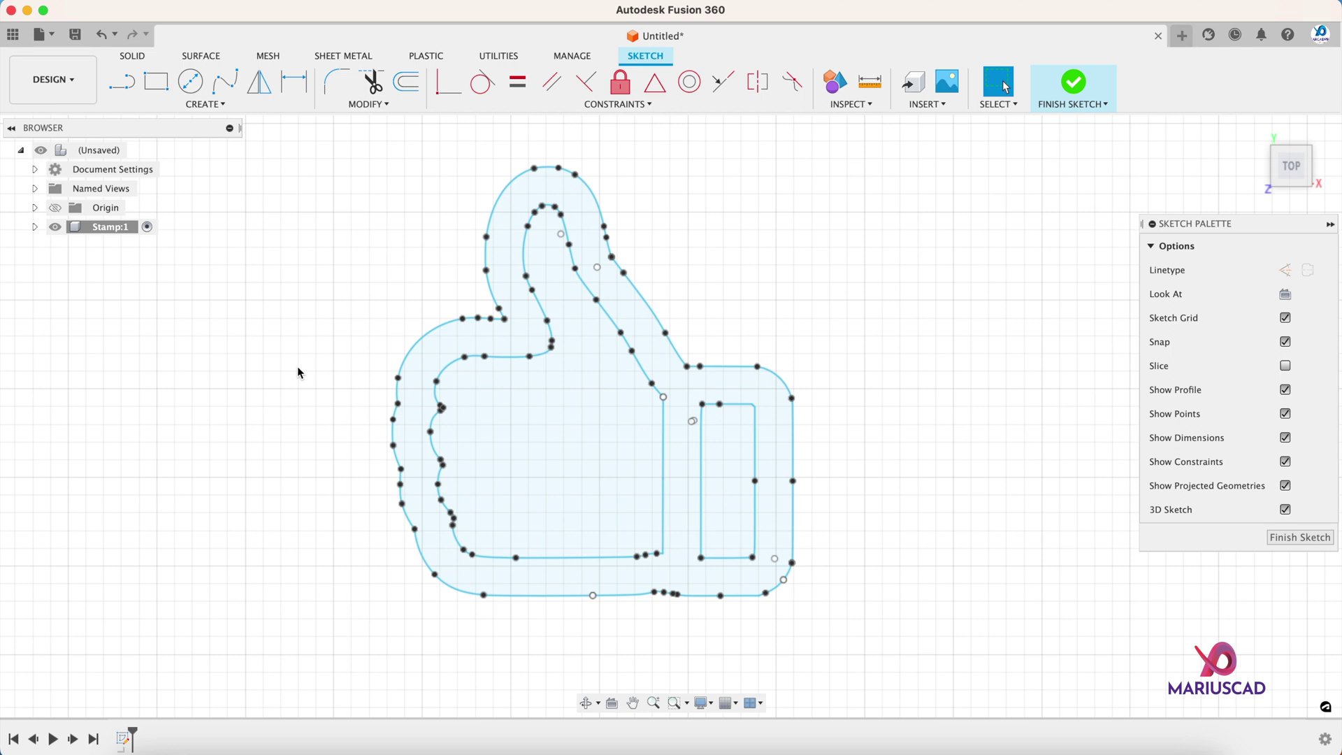
Step: Select the mirrored thumbs-up geometry and drag it with Move toward the 30 mm circle
scroll(360, 456, "down", 3)
mouse_move(335, 322)
left_mouse_down()
mouse_move(636, 555)
mouse_move(705, 633)
left_mouse_up()
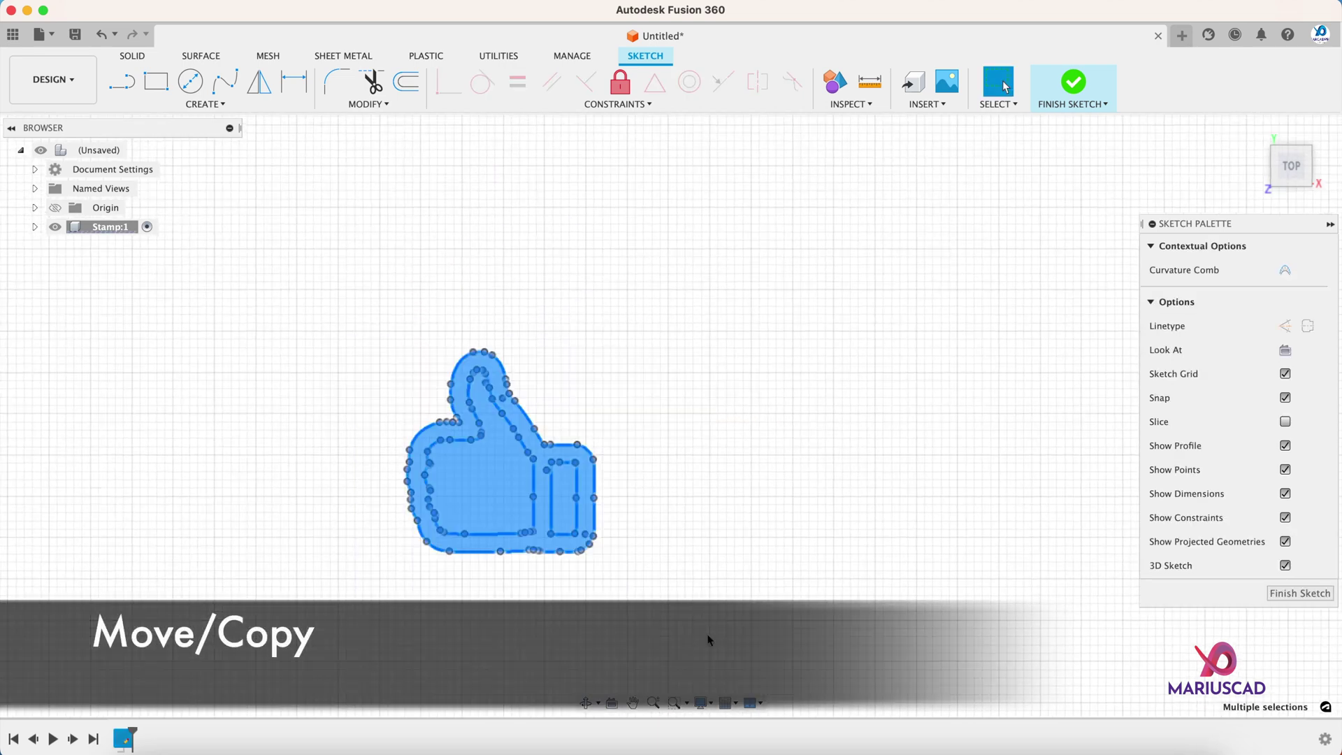
key("m")
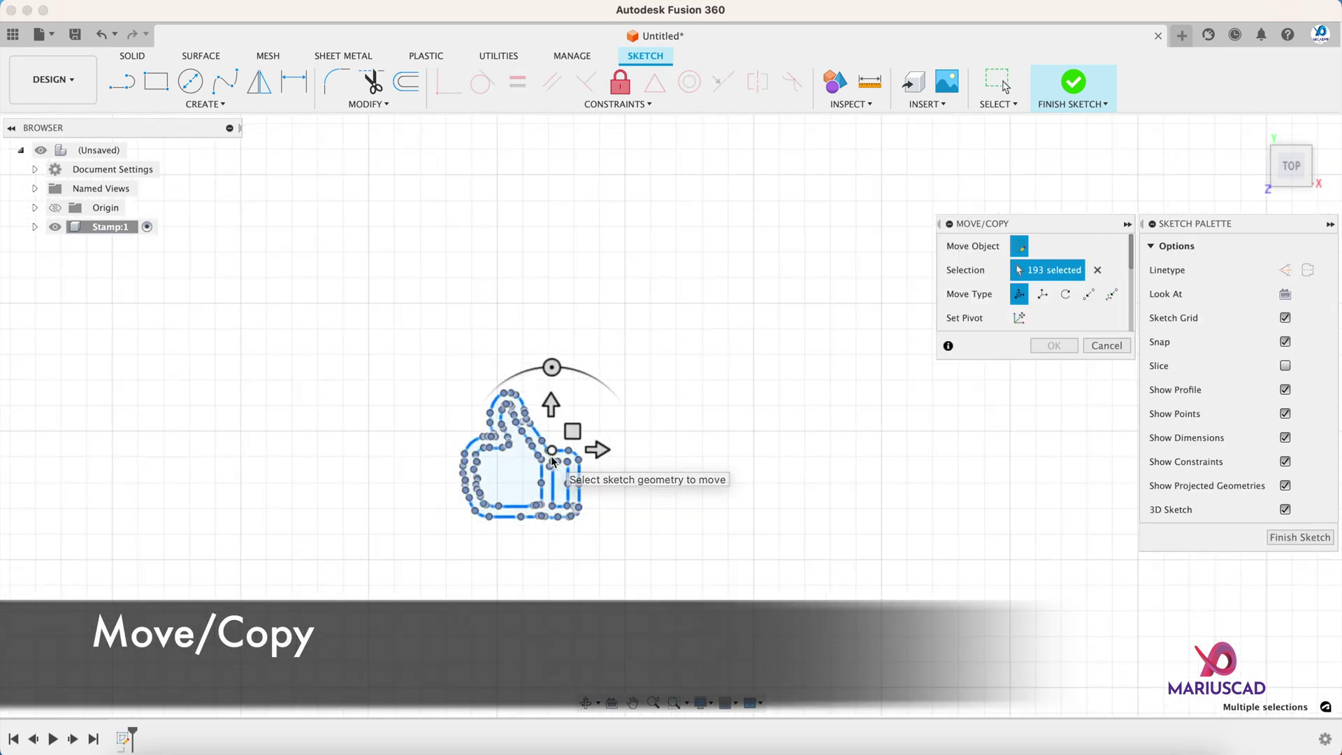
scroll(321, 459, "down", 5)
left_click_drag(634, 519, 336, 288)
middle_click_drag(216, 285, 589, 505)
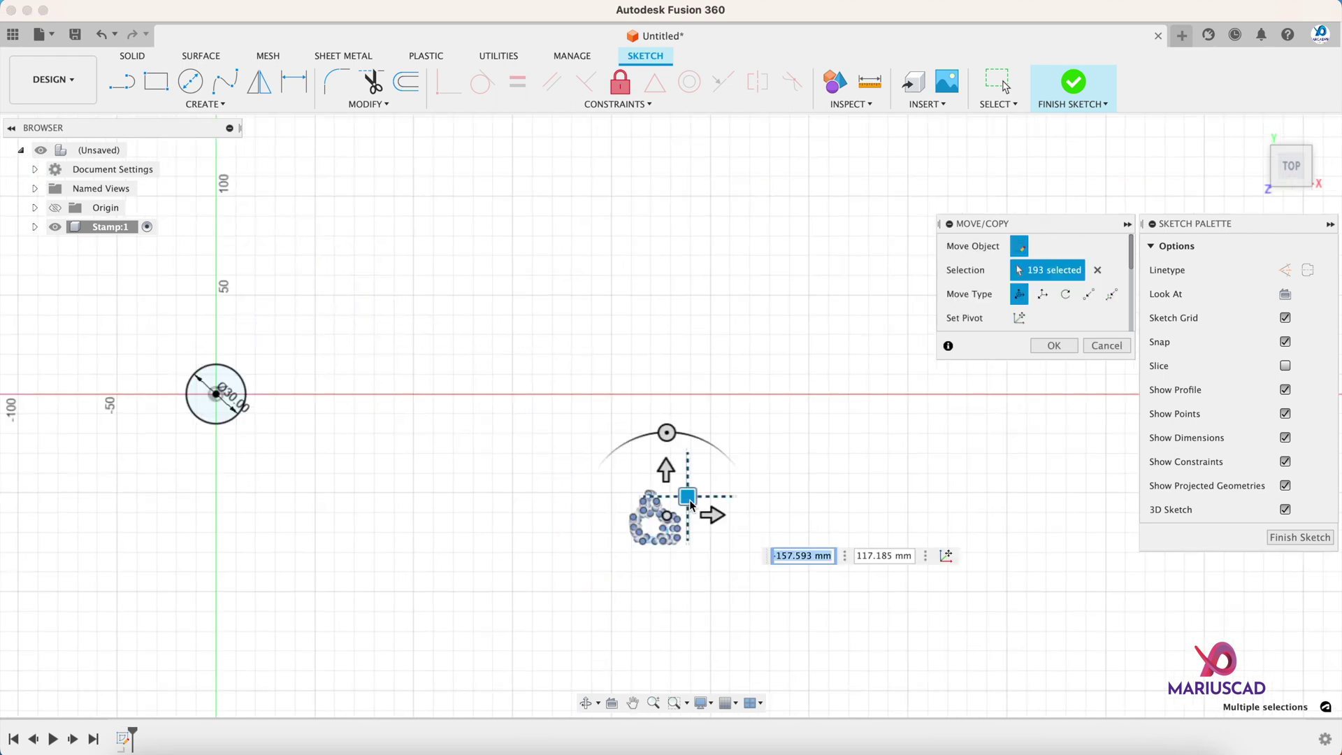
left_click_drag(690, 503, 347, 399)
Step: Centre the thumbs-up inside the 30 mm circle, confirm the move, and finish the sketch
scroll(135, 428, "up", 8)
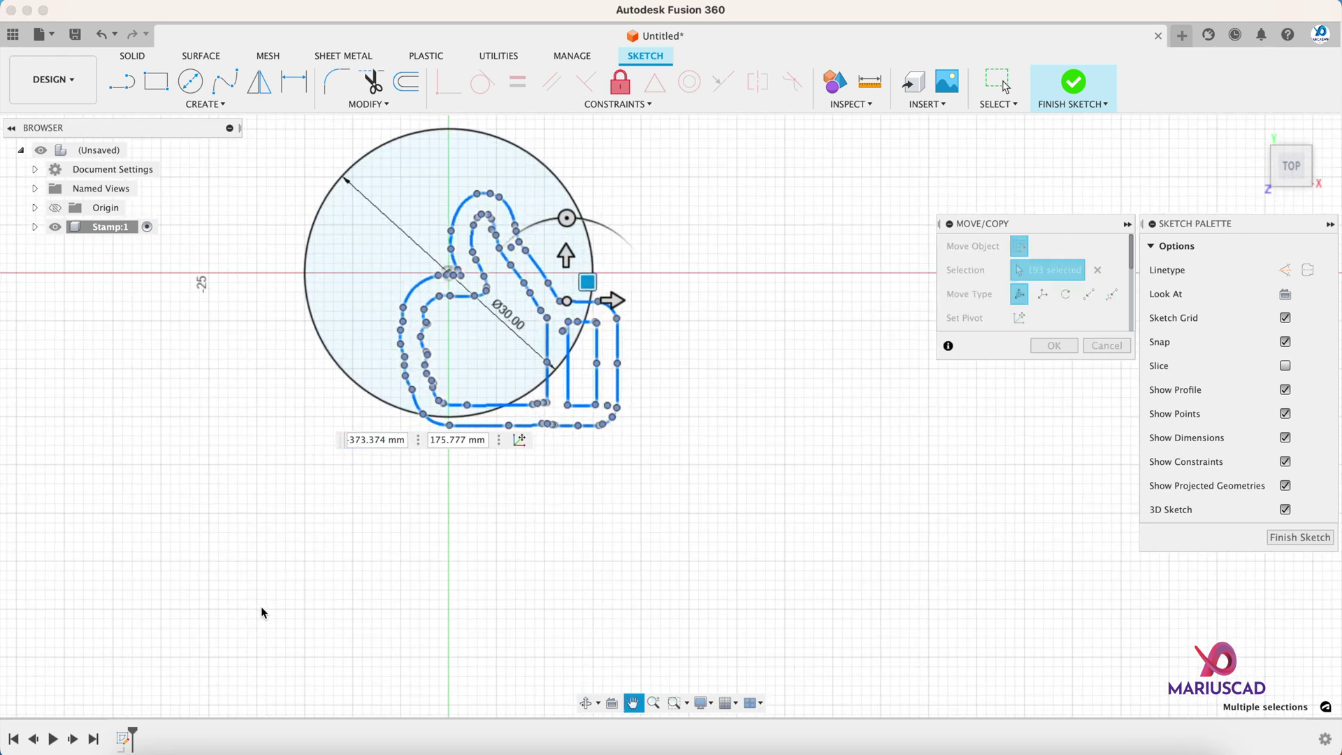
middle_click_drag(262, 612, 178, 754)
mouse_move(506, 429)
left_mouse_down()
mouse_move(437, 367)
mouse_move(434, 381)
left_mouse_up()
scroll(432, 381, "up", 1)
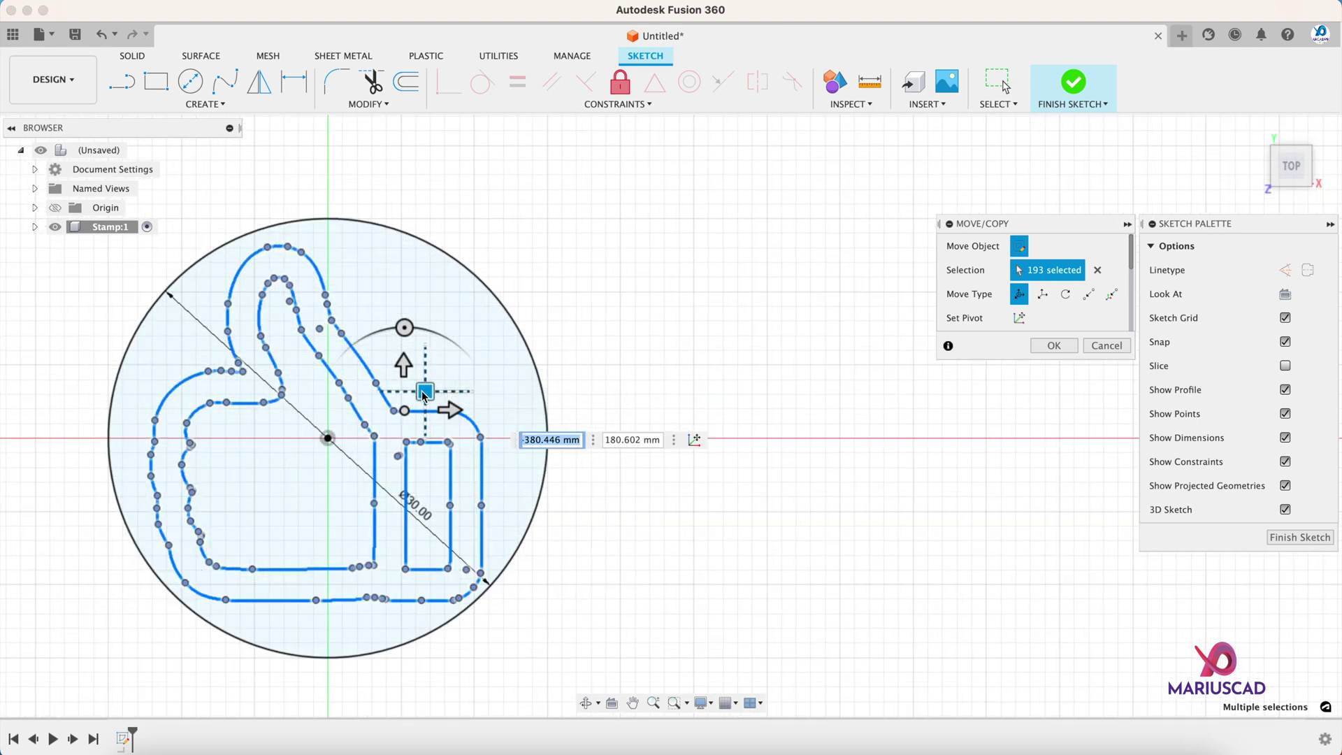
scroll(430, 384, "up", 3)
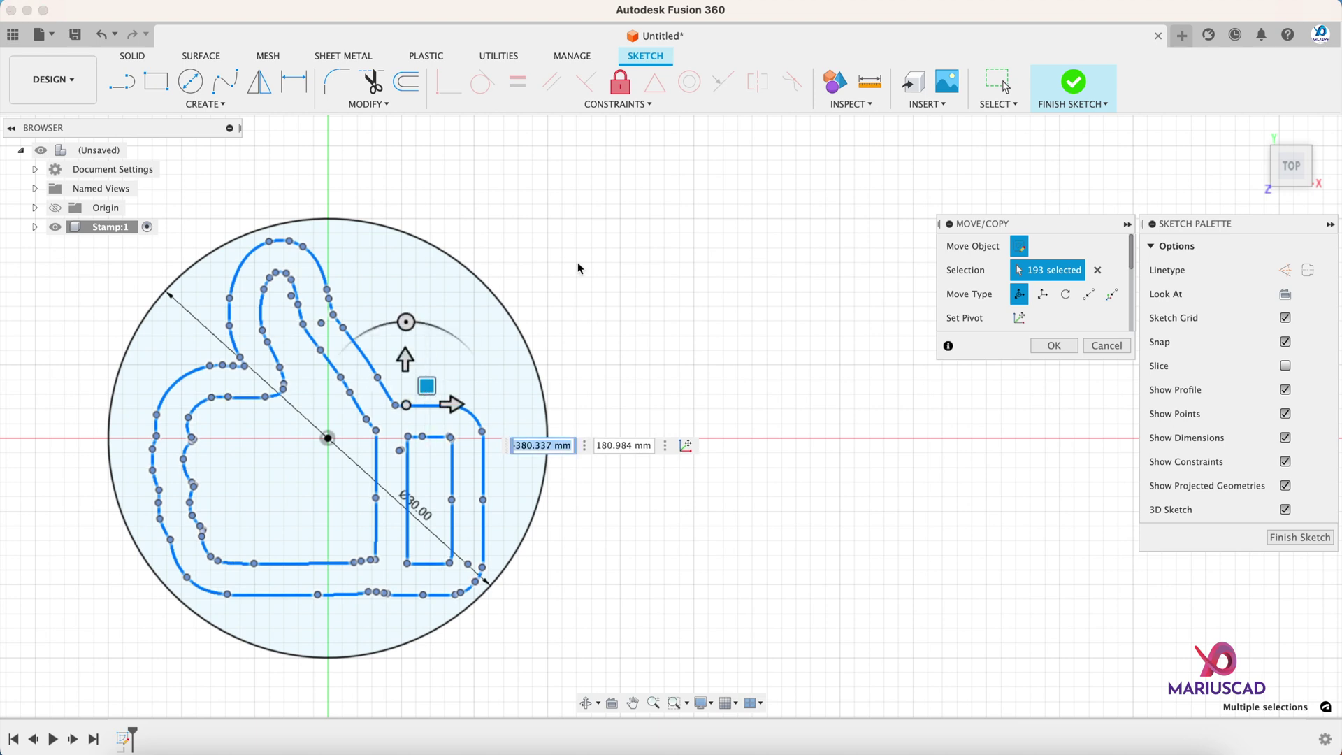
key("Return")
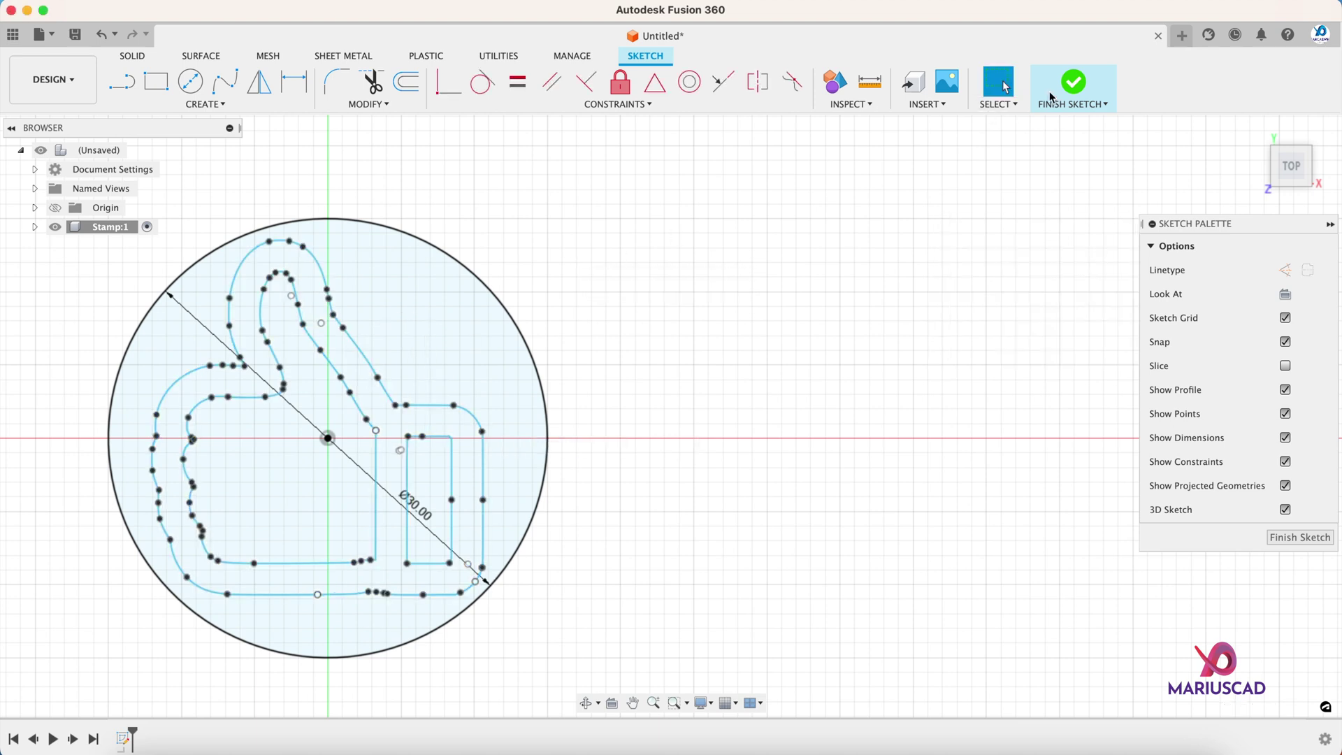
left_click(1051, 97)
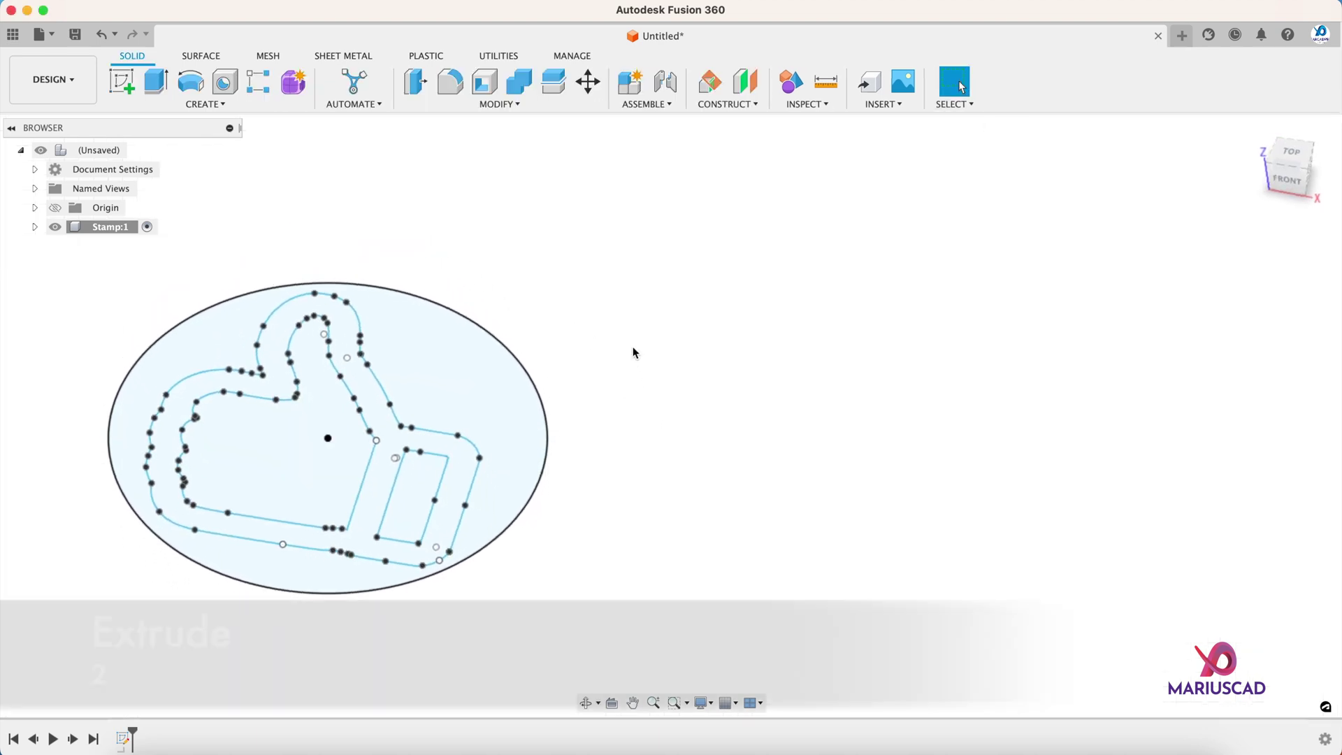
Step: Extrude the outer ring, rectangle and thumb profiles 2 mm as a new body
key("e")
left_click(432, 390)
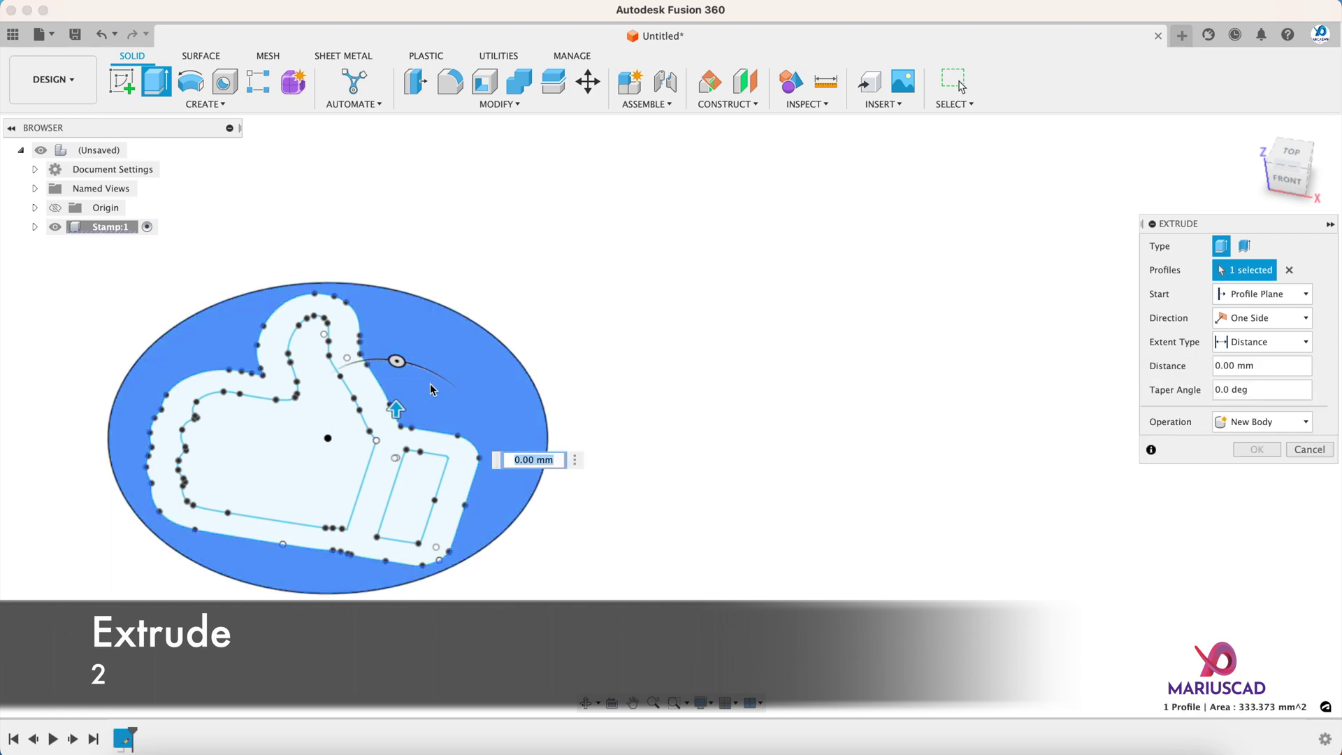
left_click(401, 502)
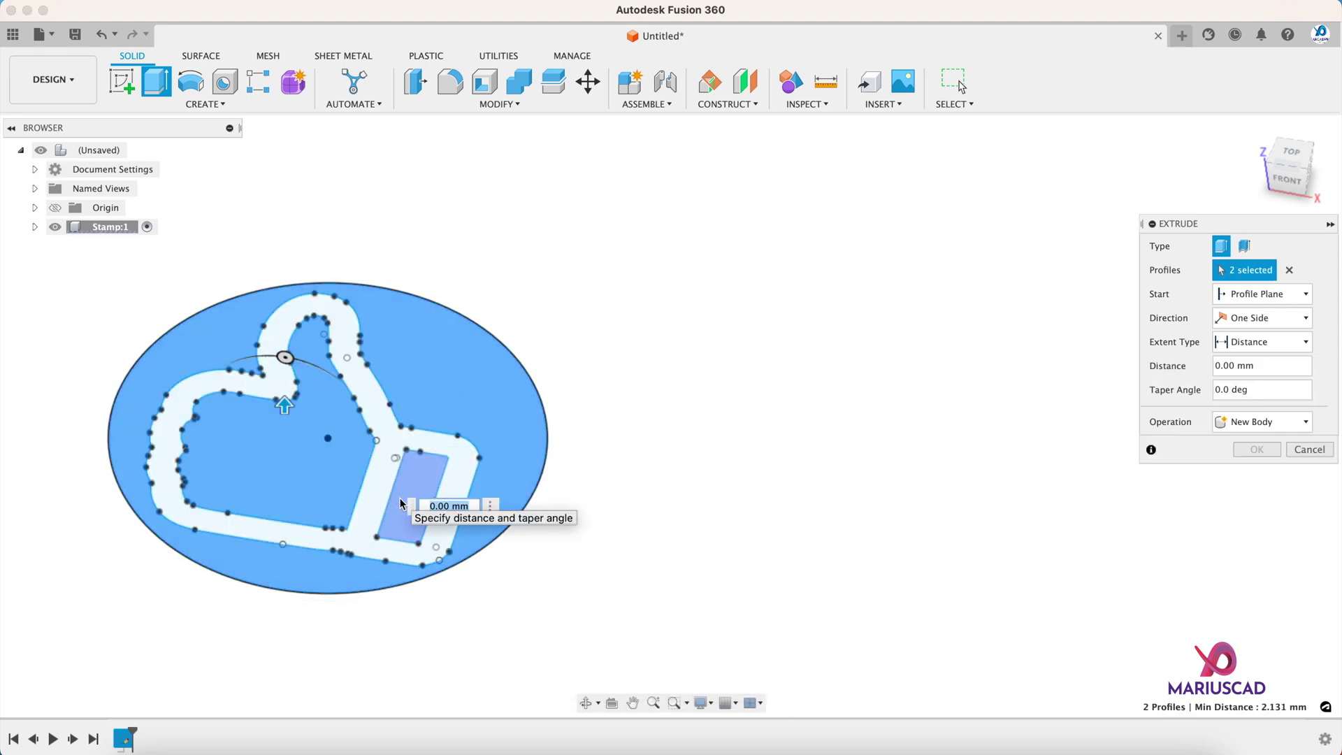
left_click(401, 502)
type("2")
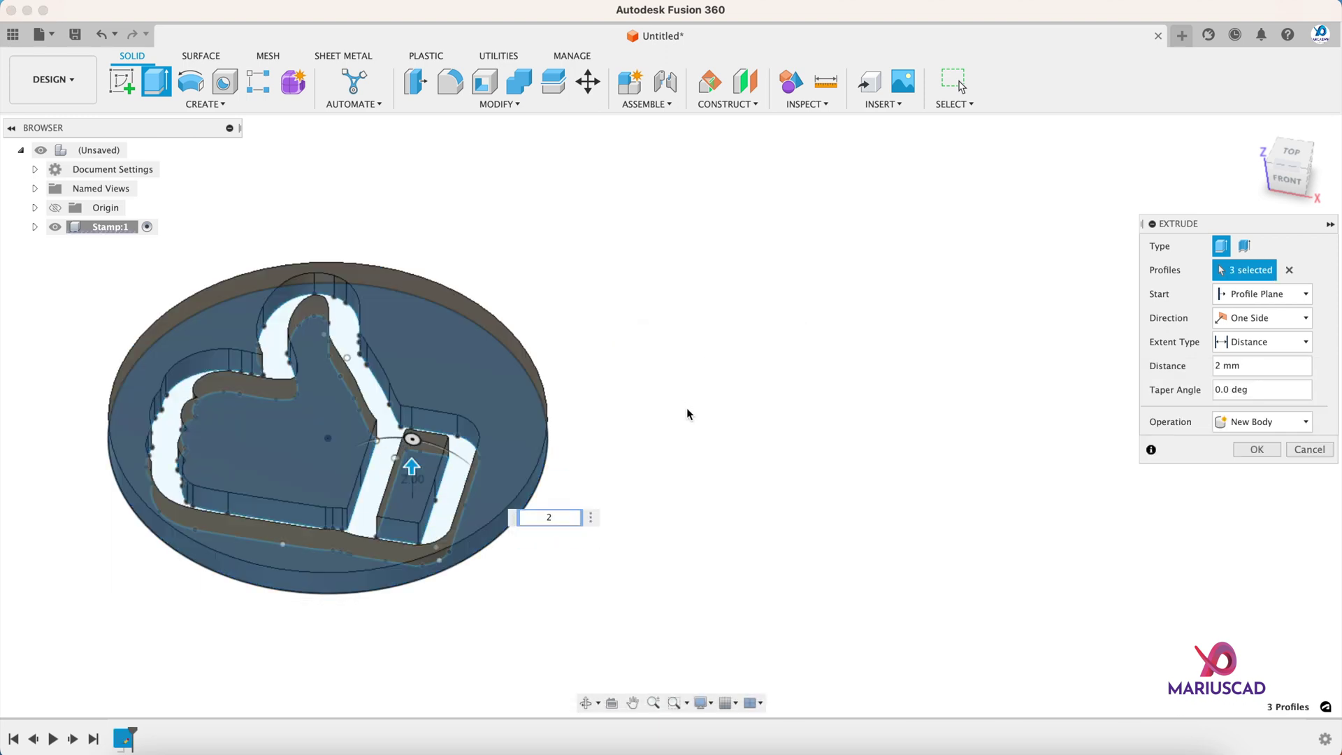
left_click(1271, 451)
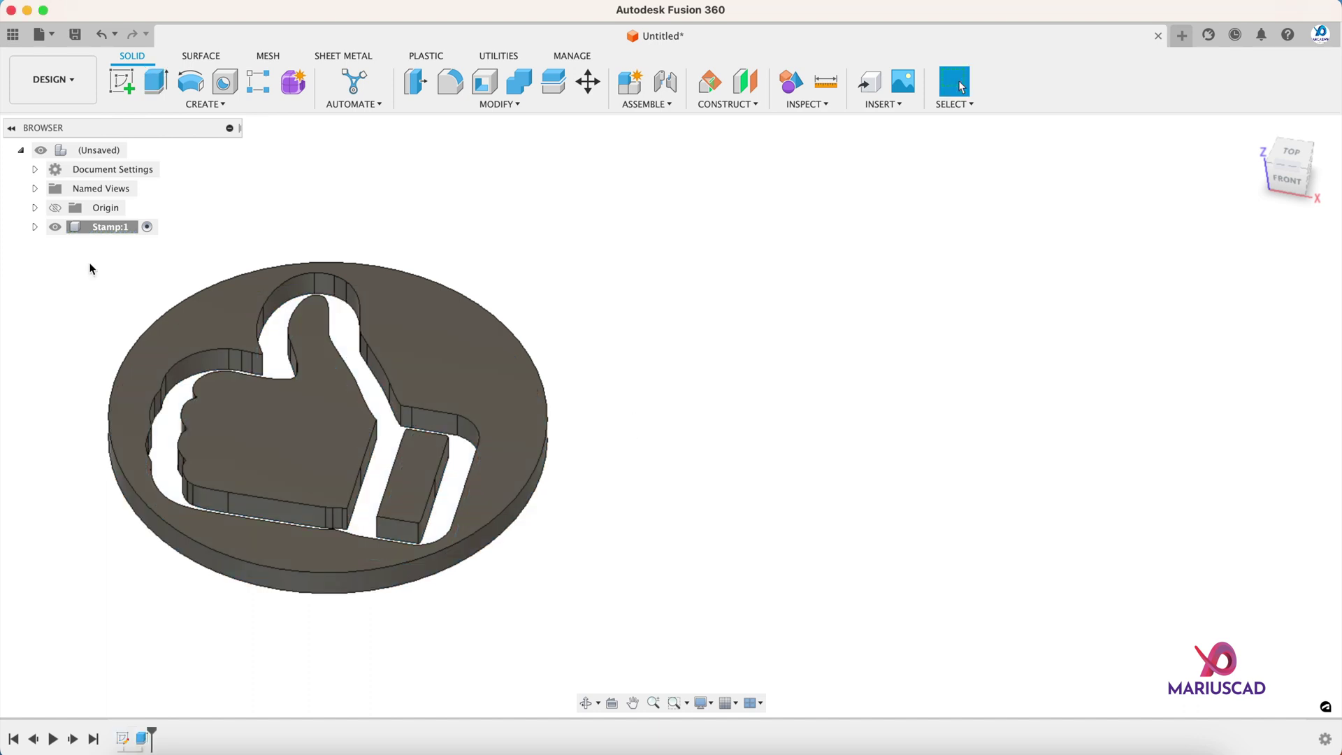
Step: Show Sketch1, extrude the thumbs-up outline band 4 mm joined to the disc, then hide Sketch1
left_click(34, 227)
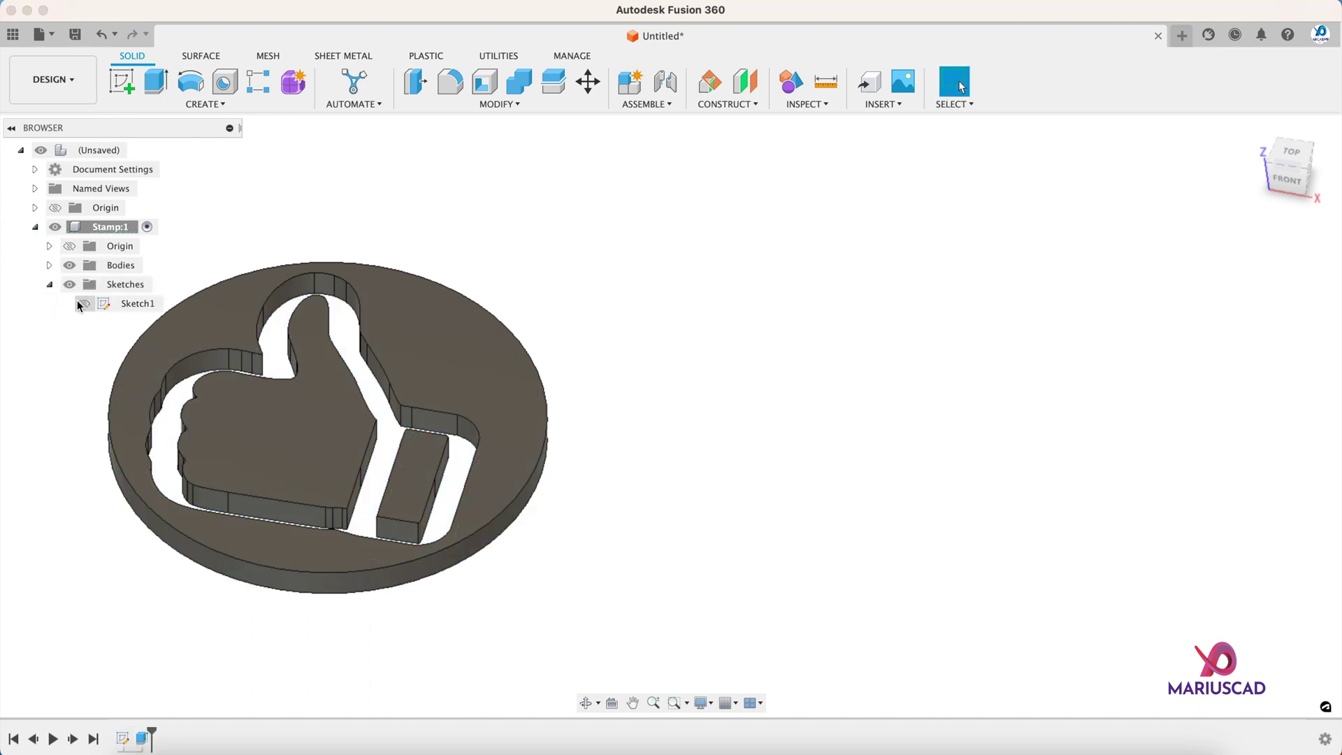
left_click(83, 304)
key("e")
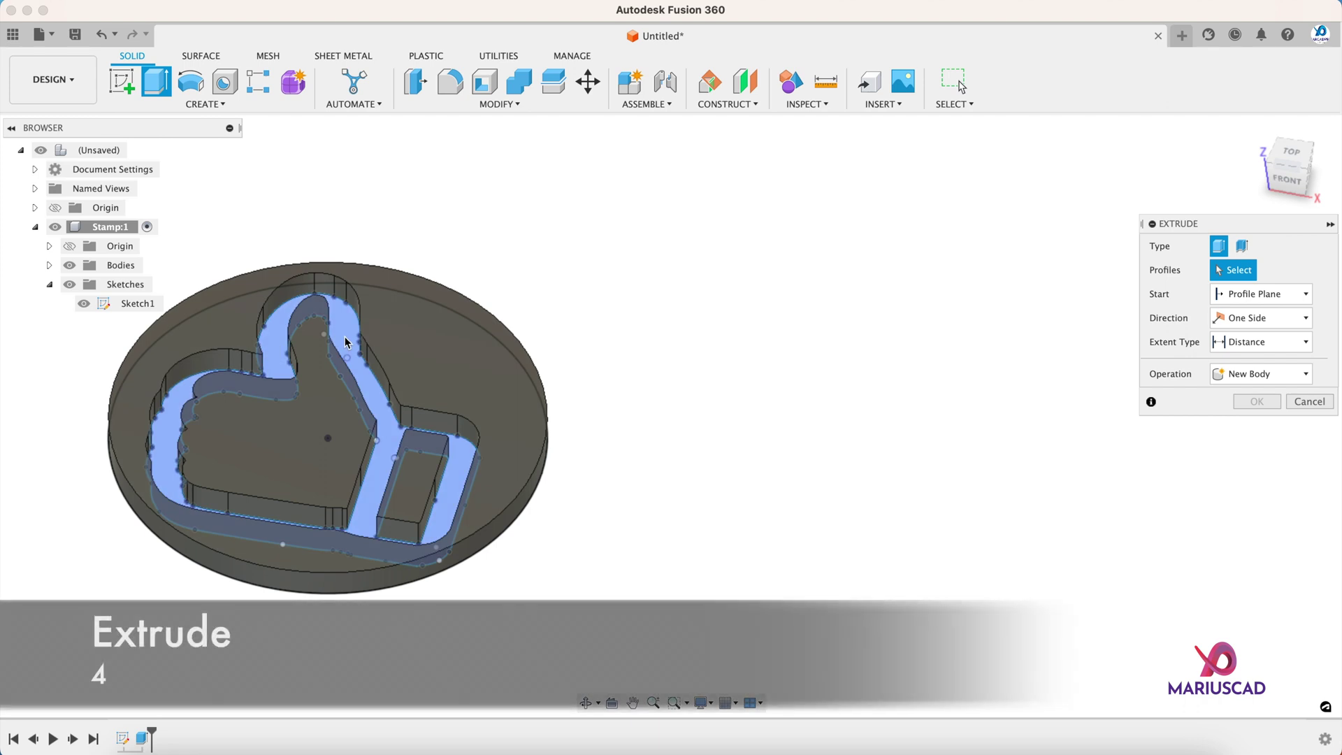
left_click(345, 343)
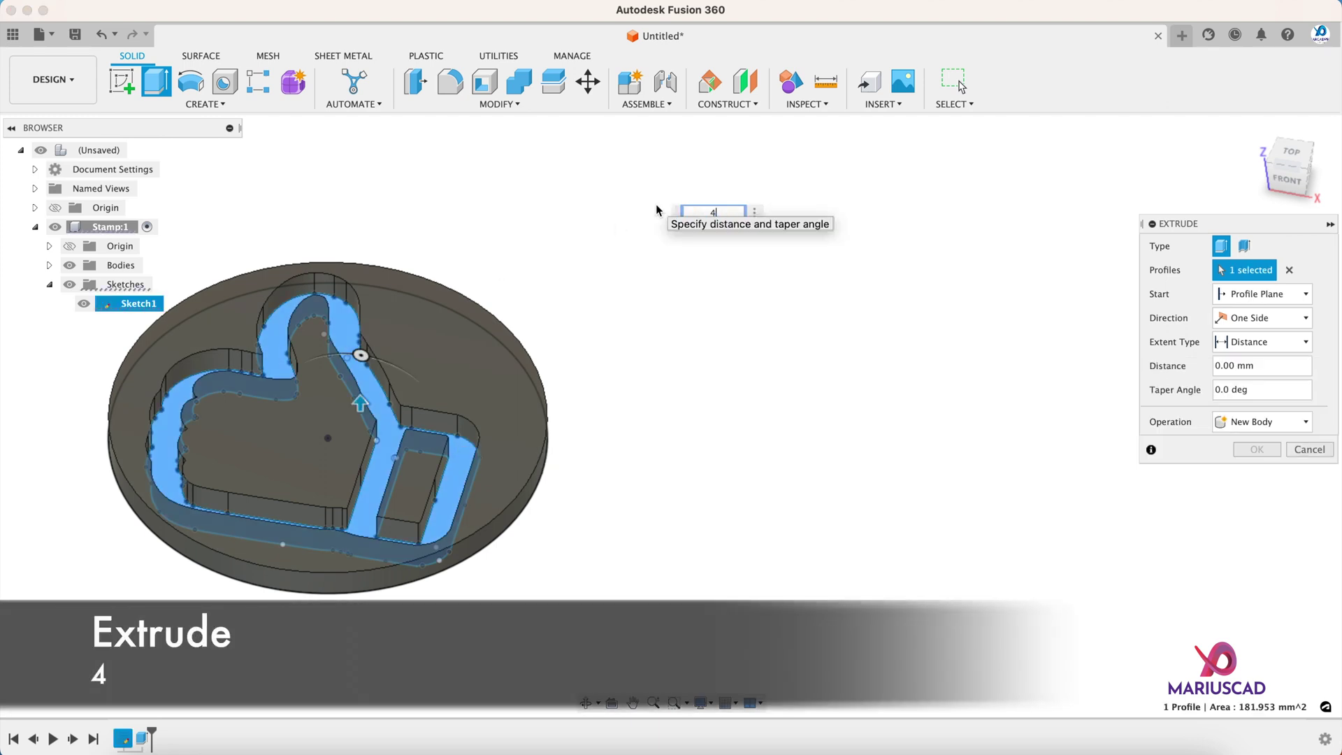
type("4")
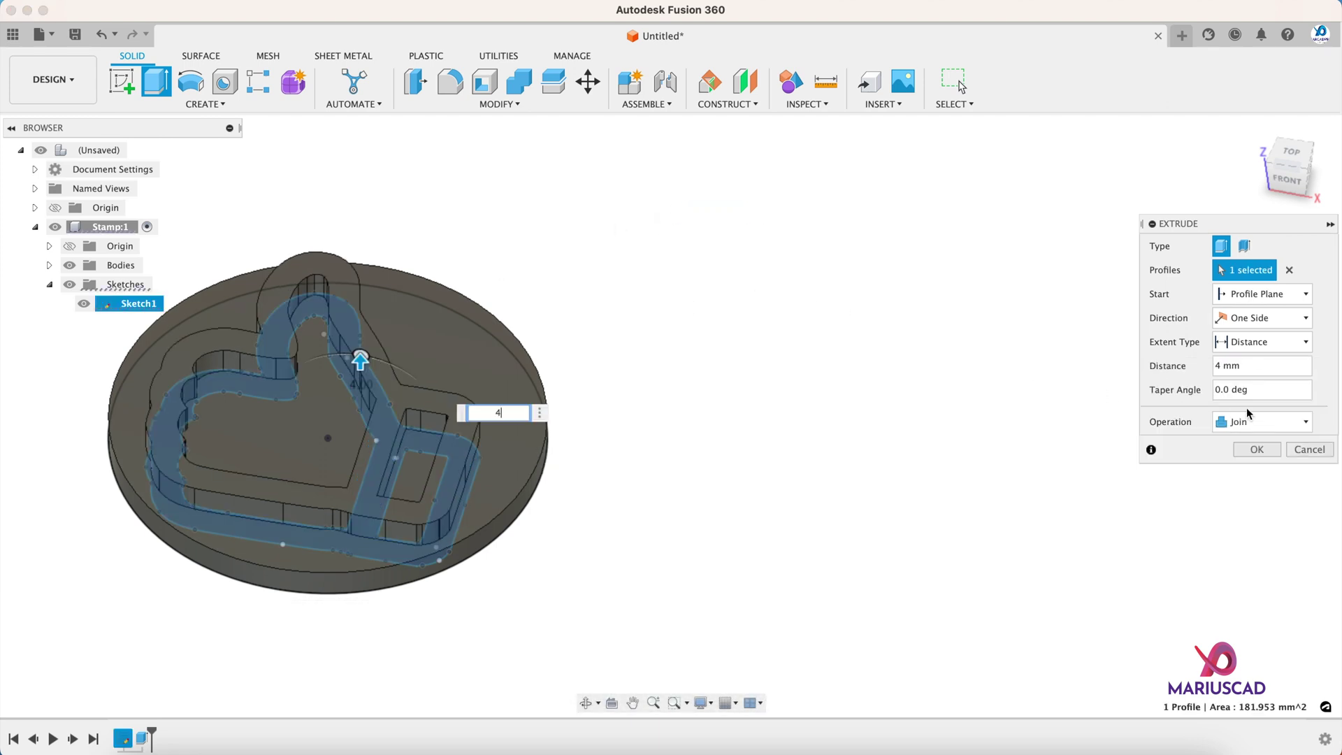
key("Return")
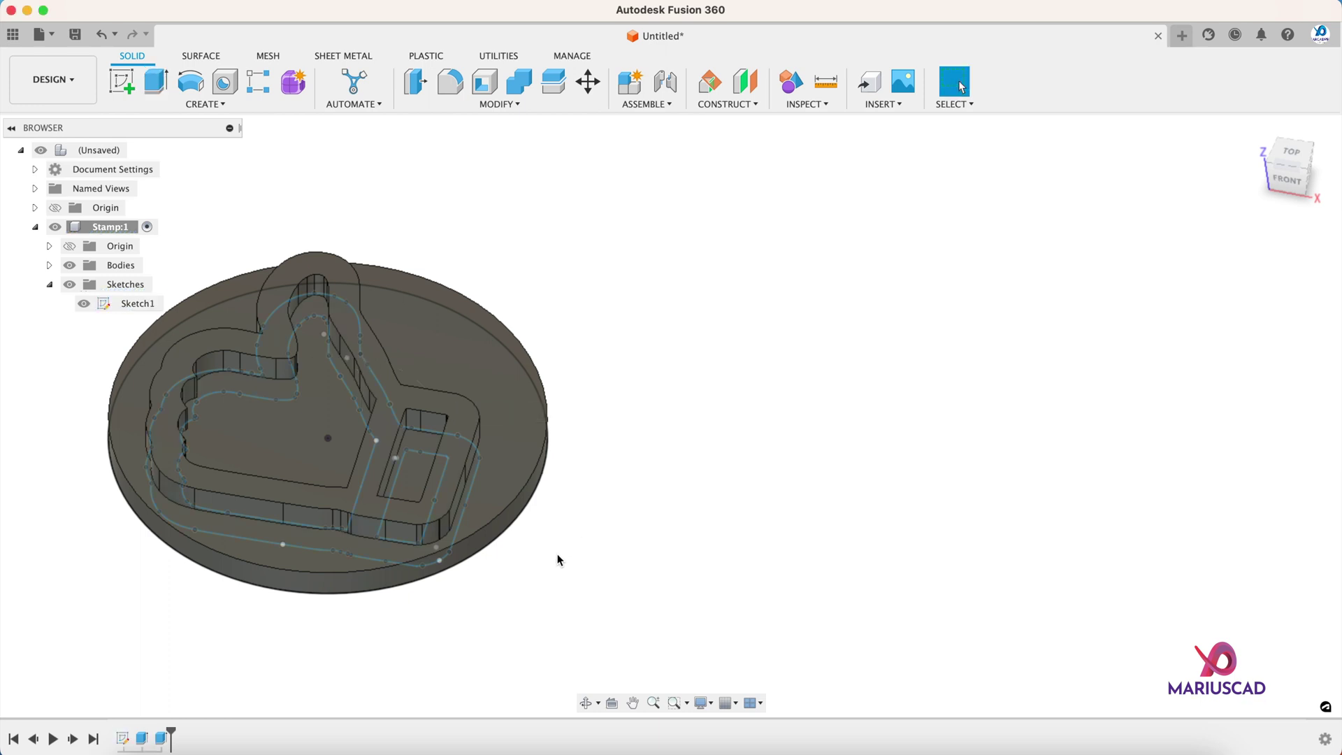
left_click(83, 305)
mouse_move(917, 365)
middle_mouse_down("shift")
mouse_move(928, 410)
mouse_move(866, 389)
mouse_move(866, 349)
mouse_move(1034, 330)
mouse_move(878, 308)
mouse_move(825, 334)
mouse_move(866, 363)
middle_mouse_up("shift")
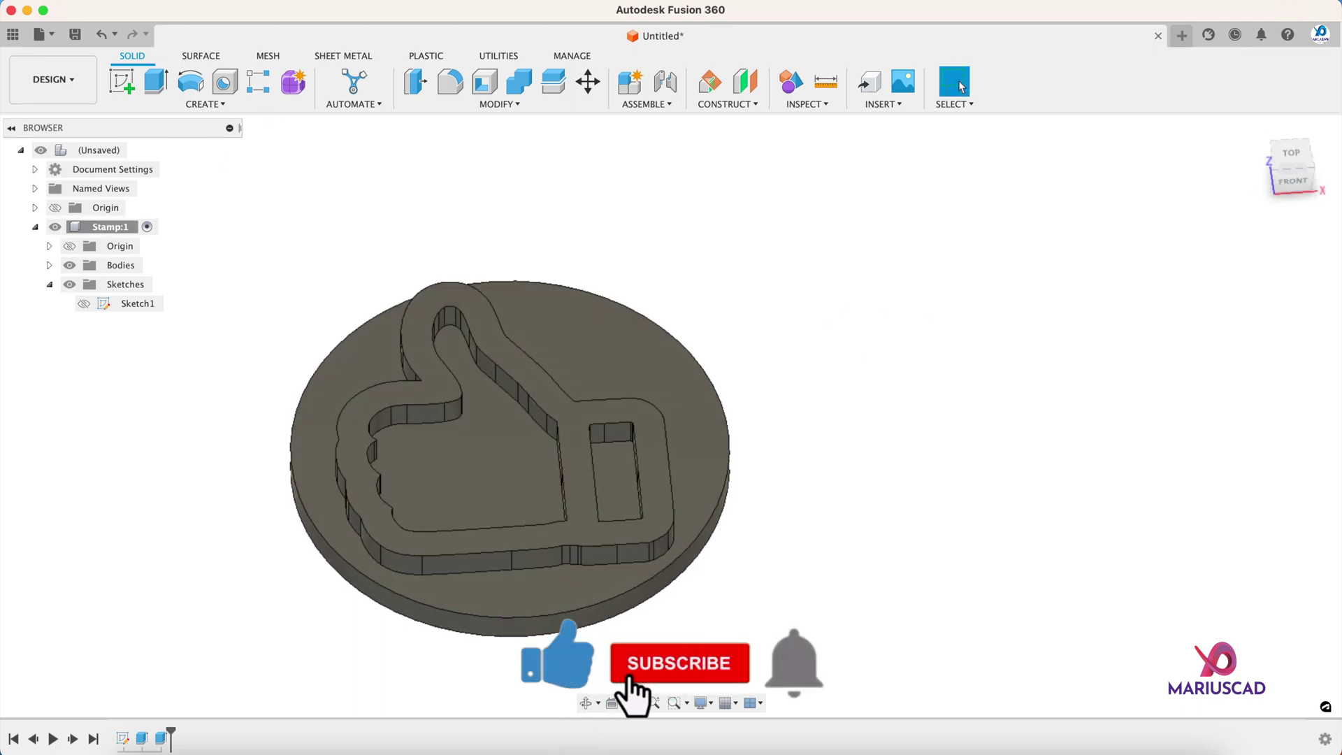
left_click(40, 34)
left_click(186, 189)
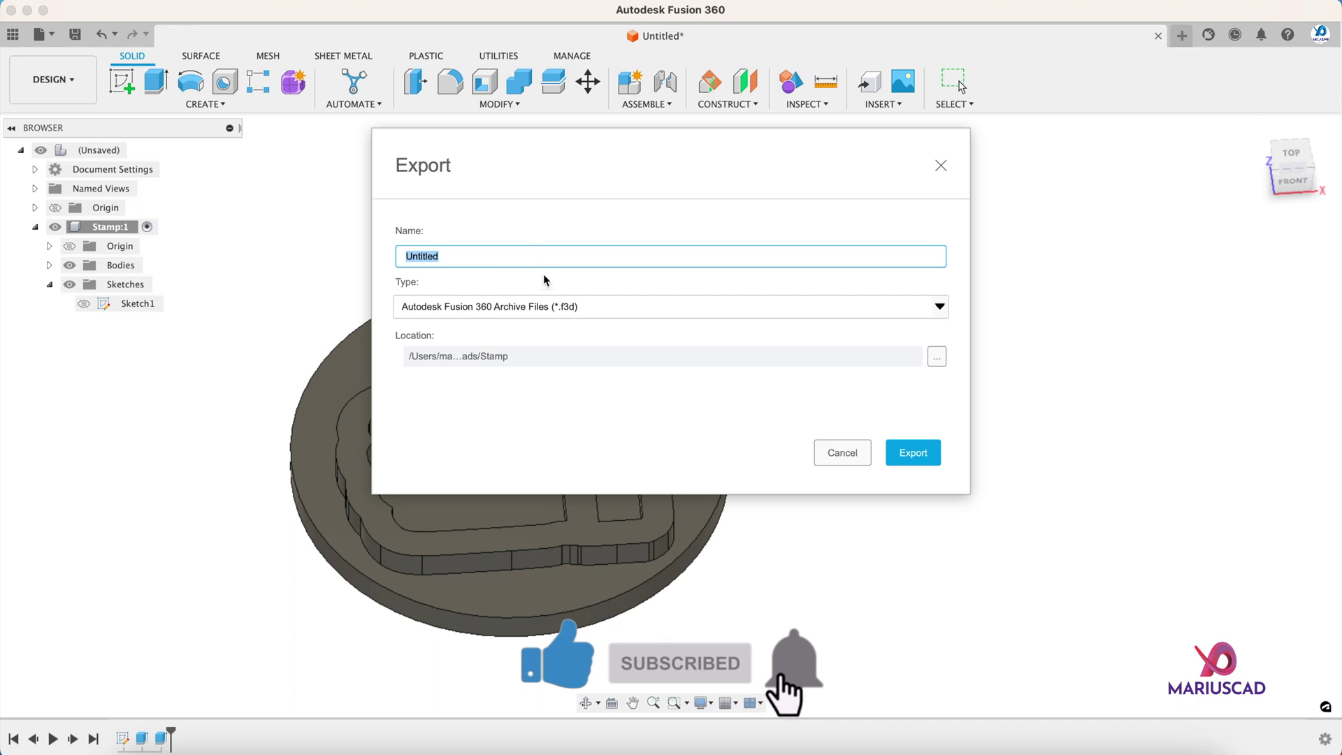
left_click(545, 305)
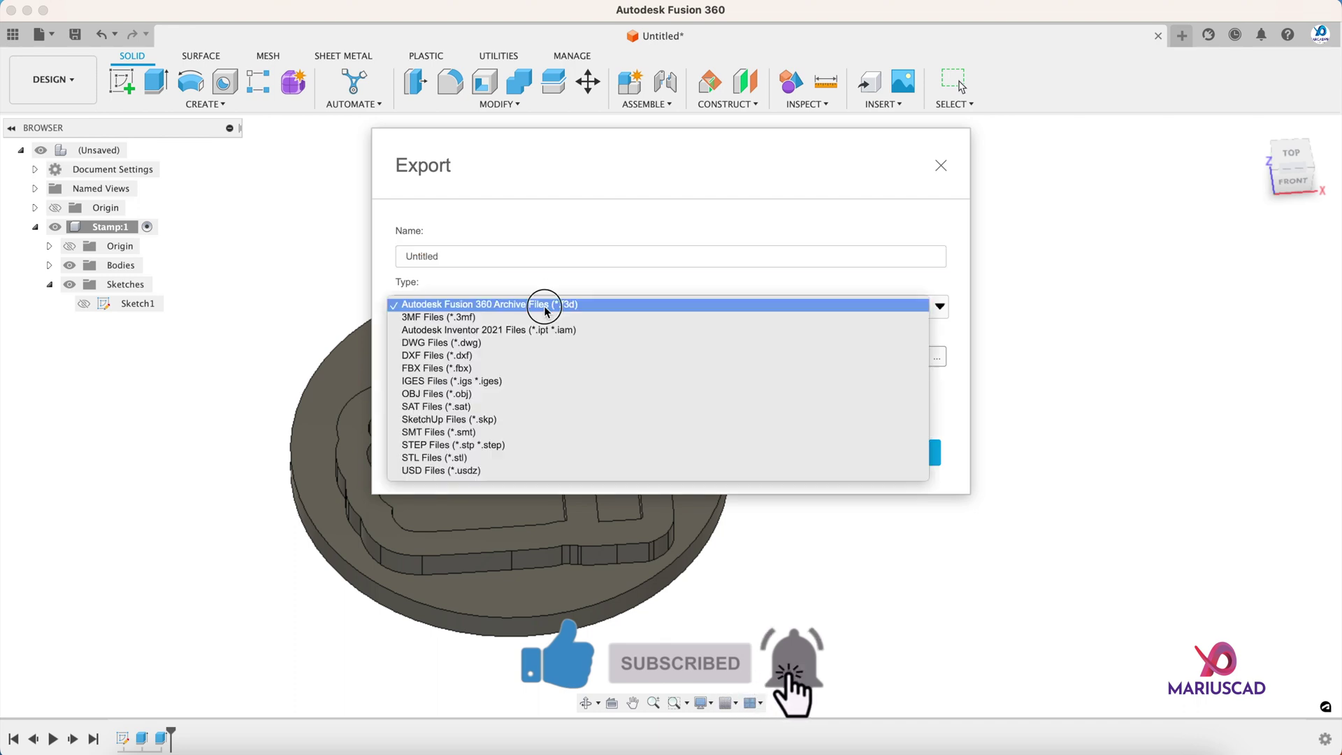
left_click(522, 458)
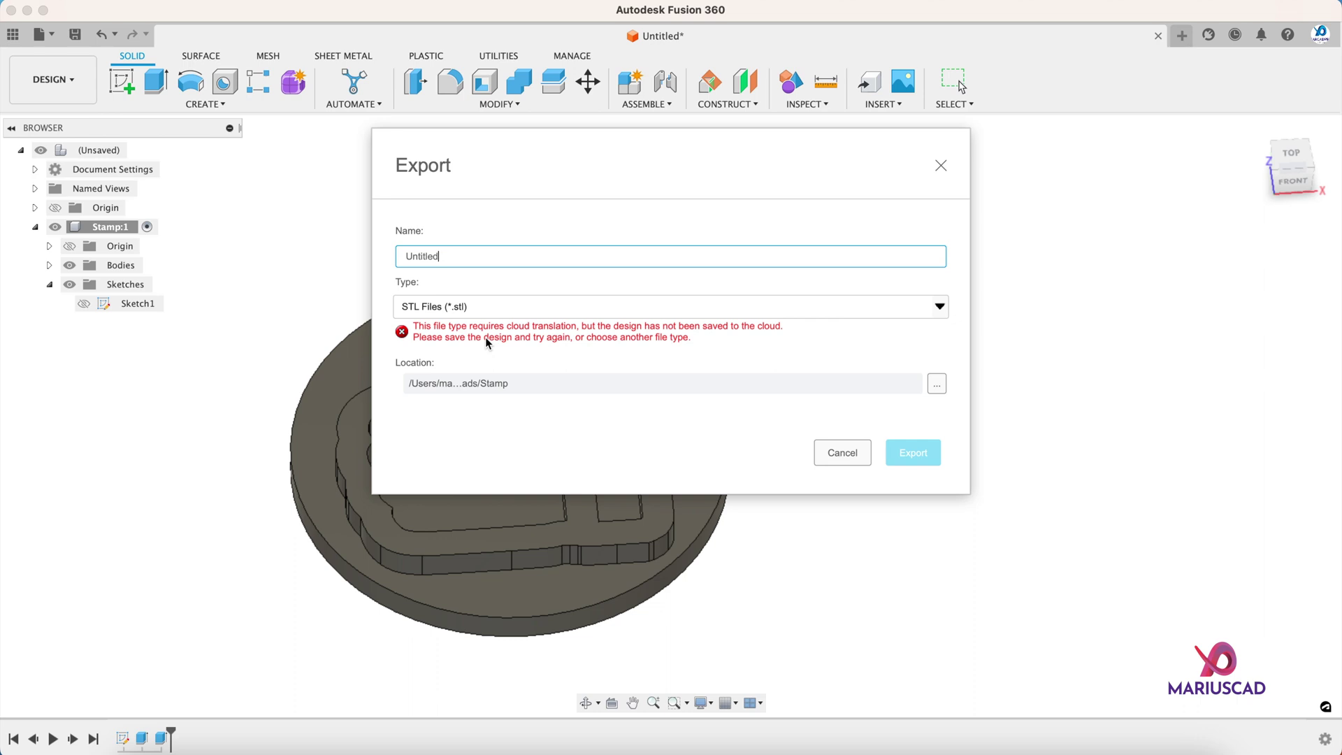
left_click(860, 456)
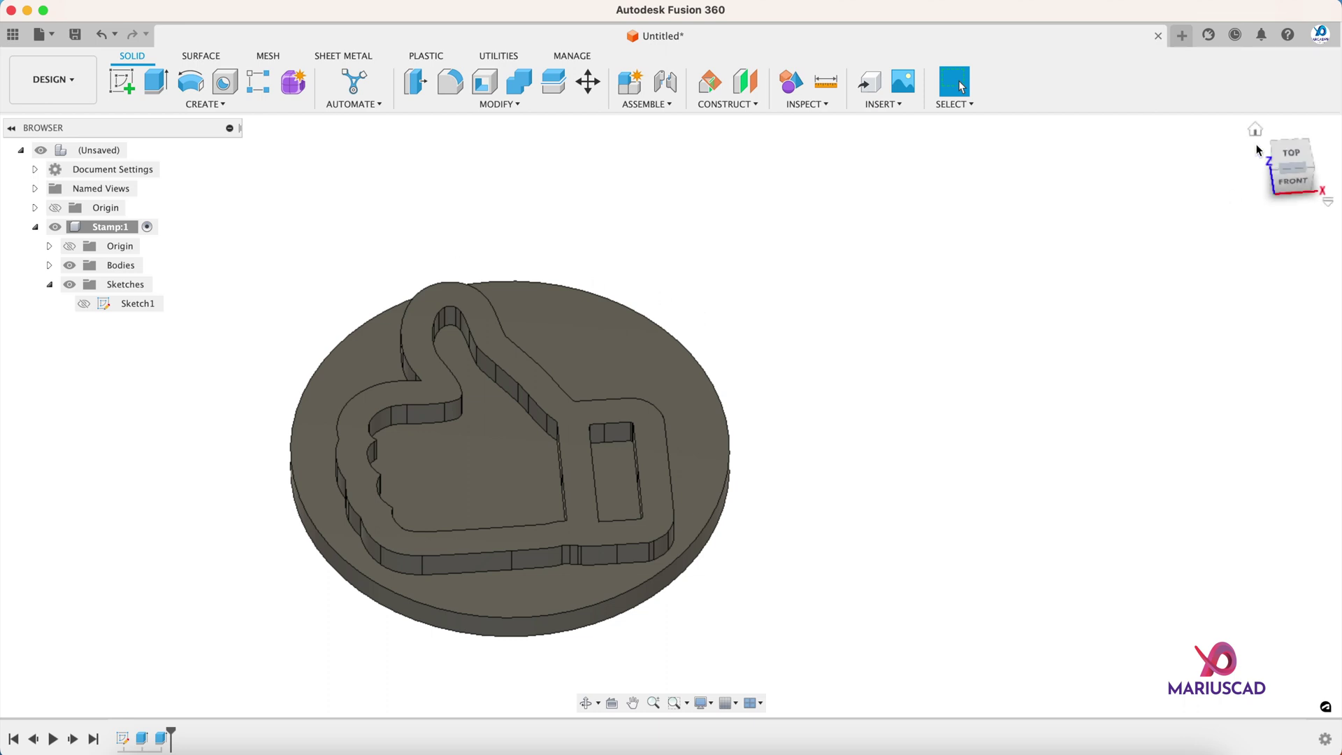
Step: Rotate the stamp body 180° around Y with Move/Copy so the raised band faces down
middle_click_drag(938, 245, 743, 513, "shift")
key("m")
left_click(816, 277)
left_click(727, 405)
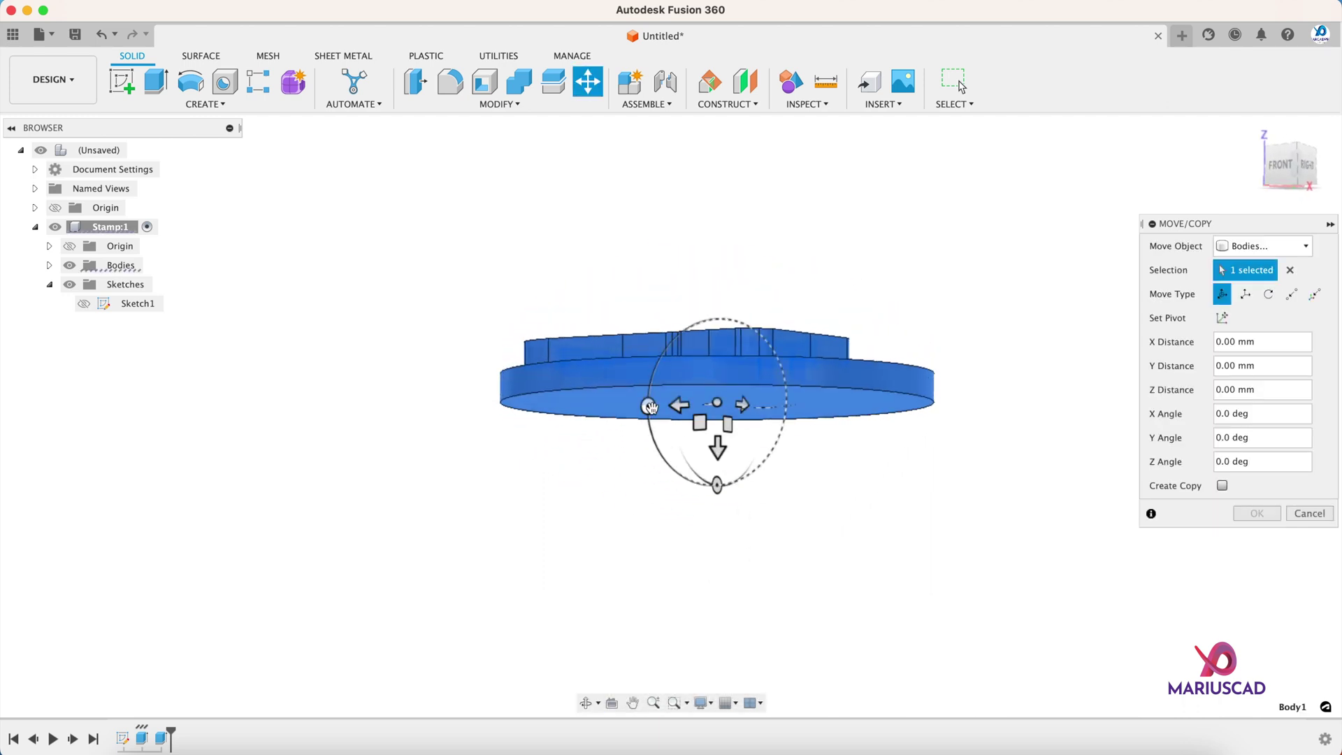
left_click_drag(649, 407, 761, 519)
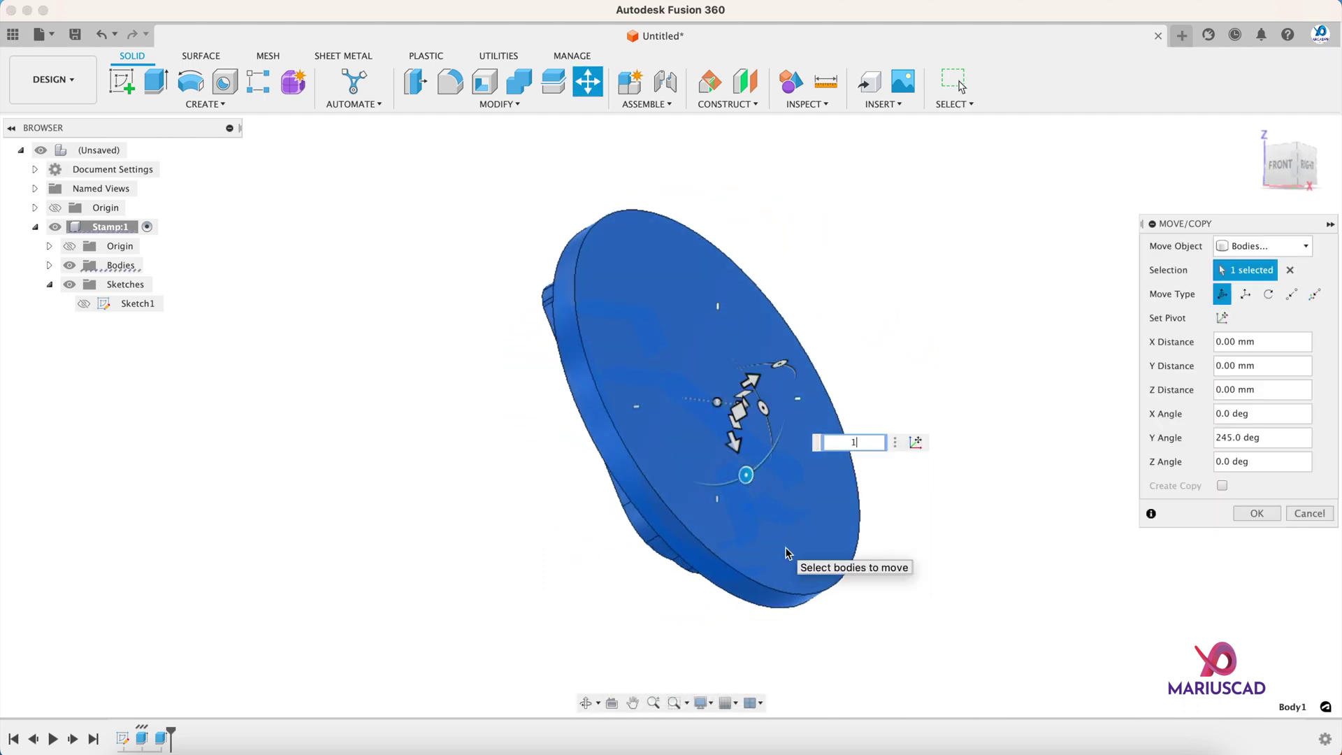
key("Return")
key("Return")
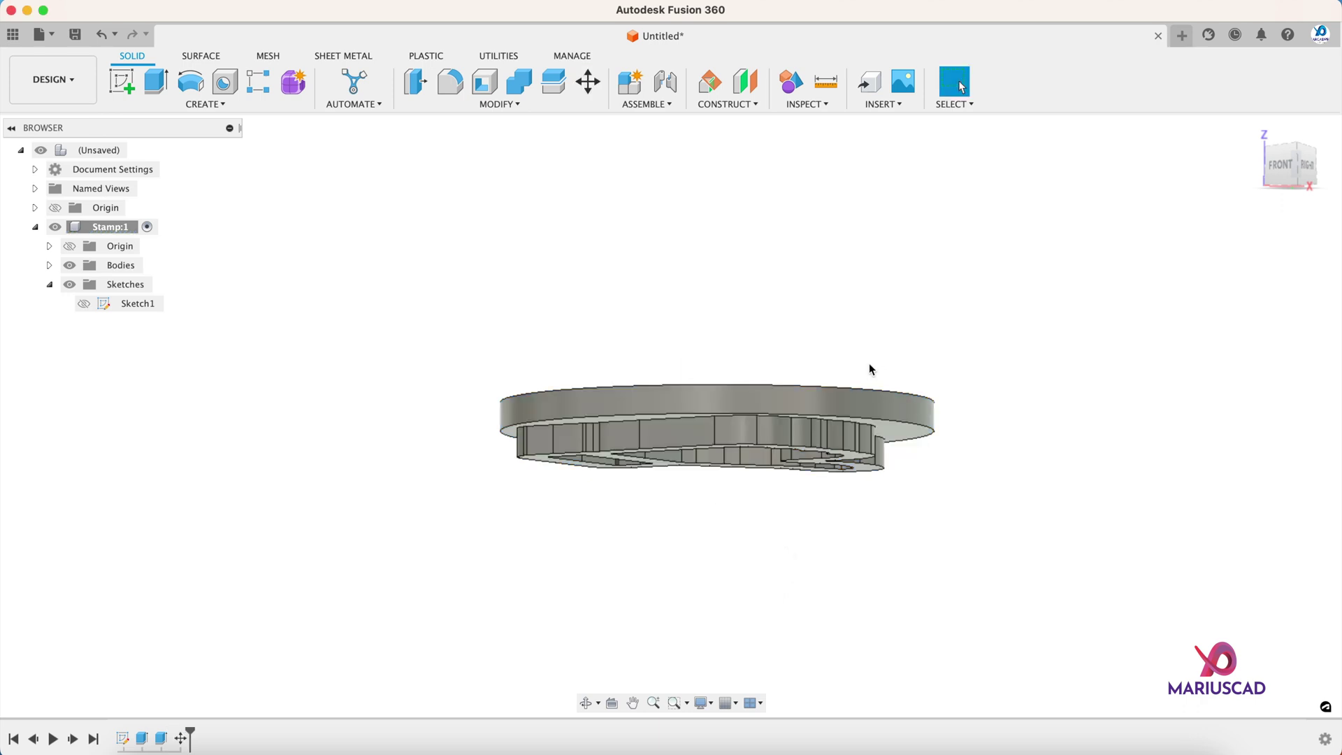
mouse_move(870, 369)
middle_mouse_down("shift")
mouse_move(908, 422)
mouse_move(783, 391)
middle_mouse_up("shift")
Step: Create a sketch on the vertical origin plane and project the stamp's top face into it
left_click(112, 85)
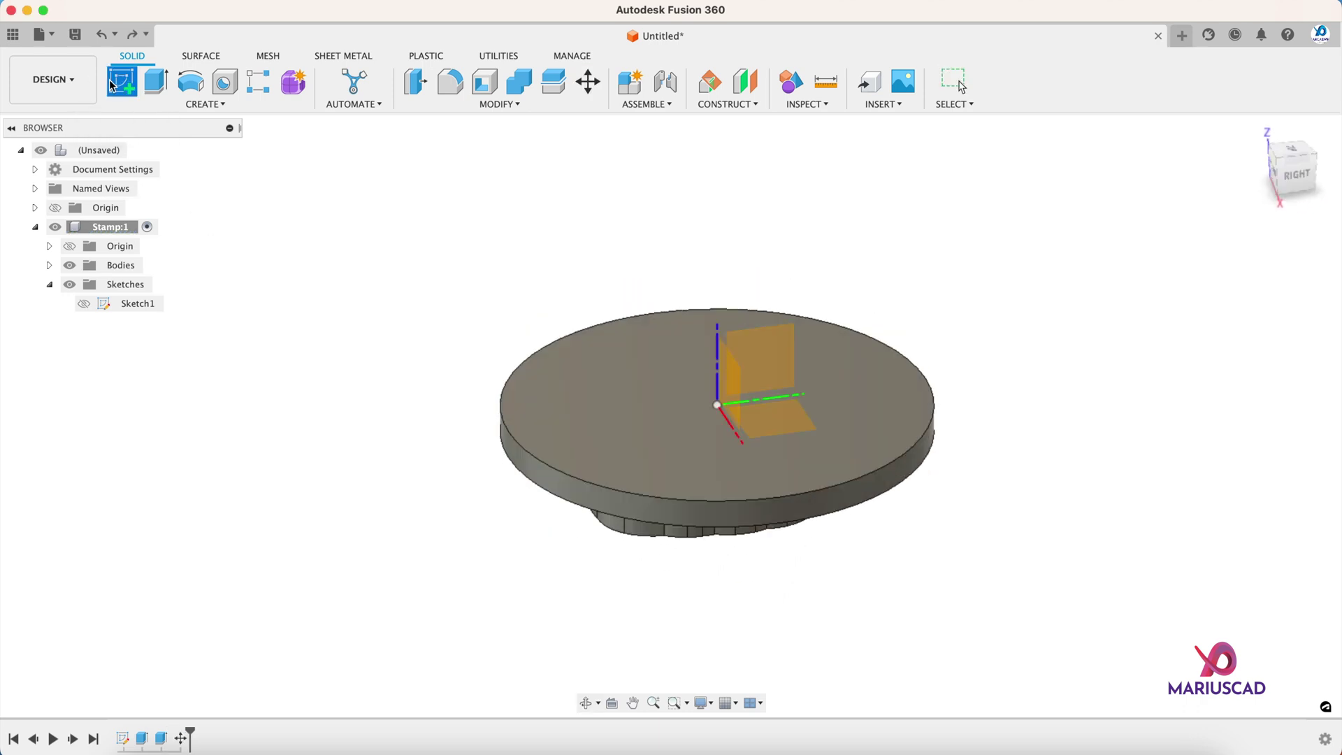
left_click(786, 350)
key("p")
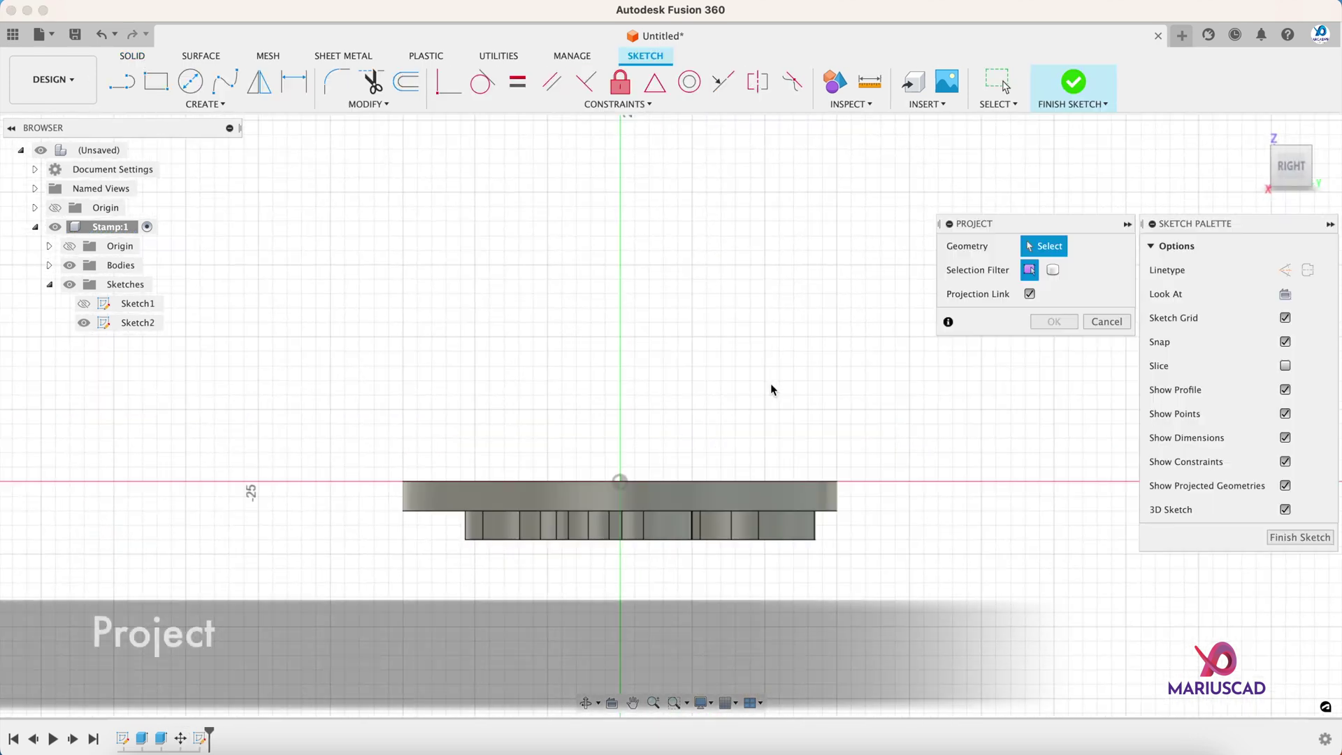
left_click(732, 501)
key("Return")
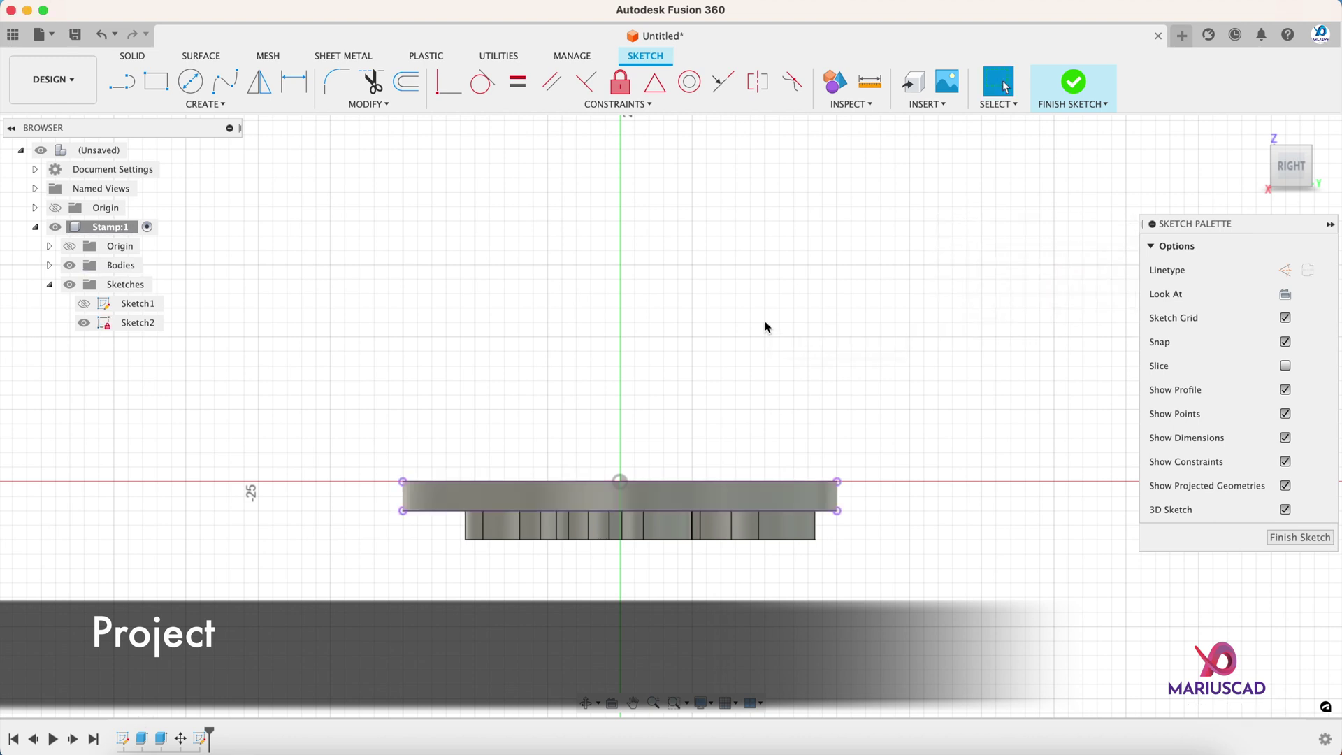
Step: Draw a 30 mm vertical line up from the origin
key("l")
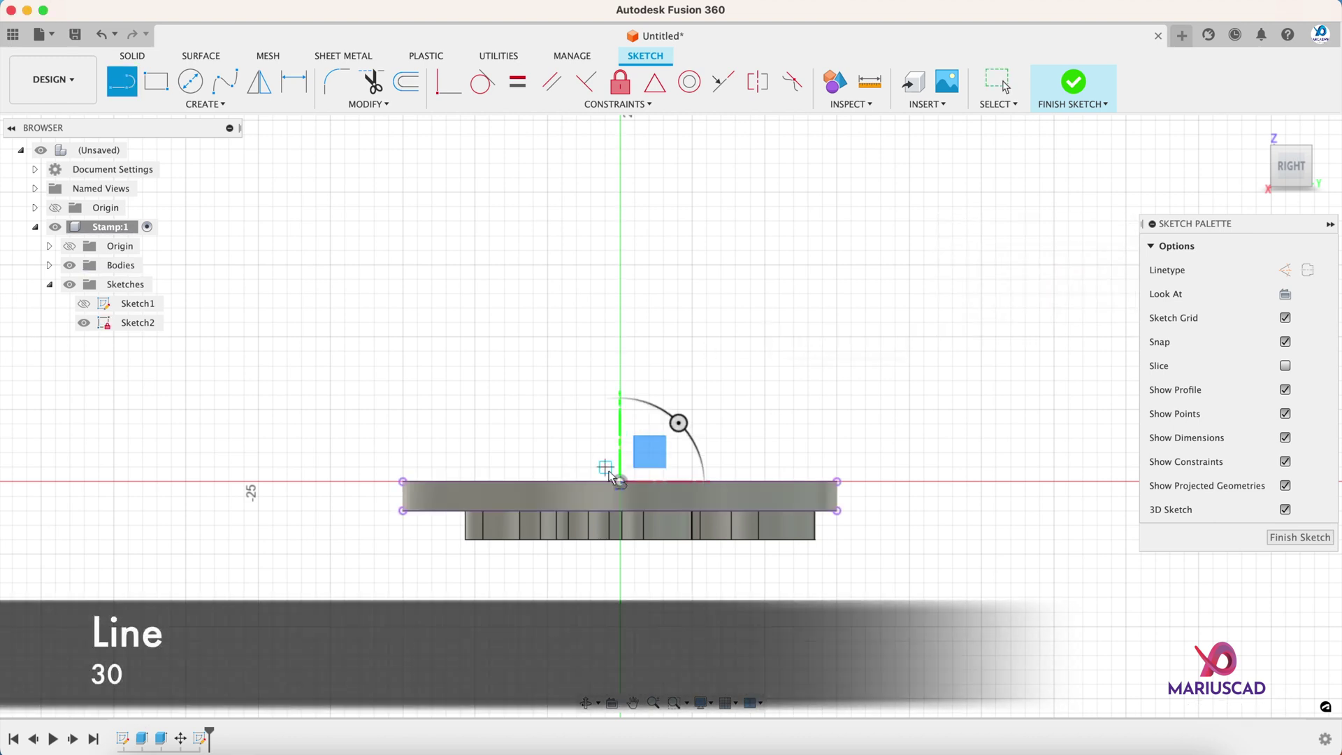
left_click(621, 482)
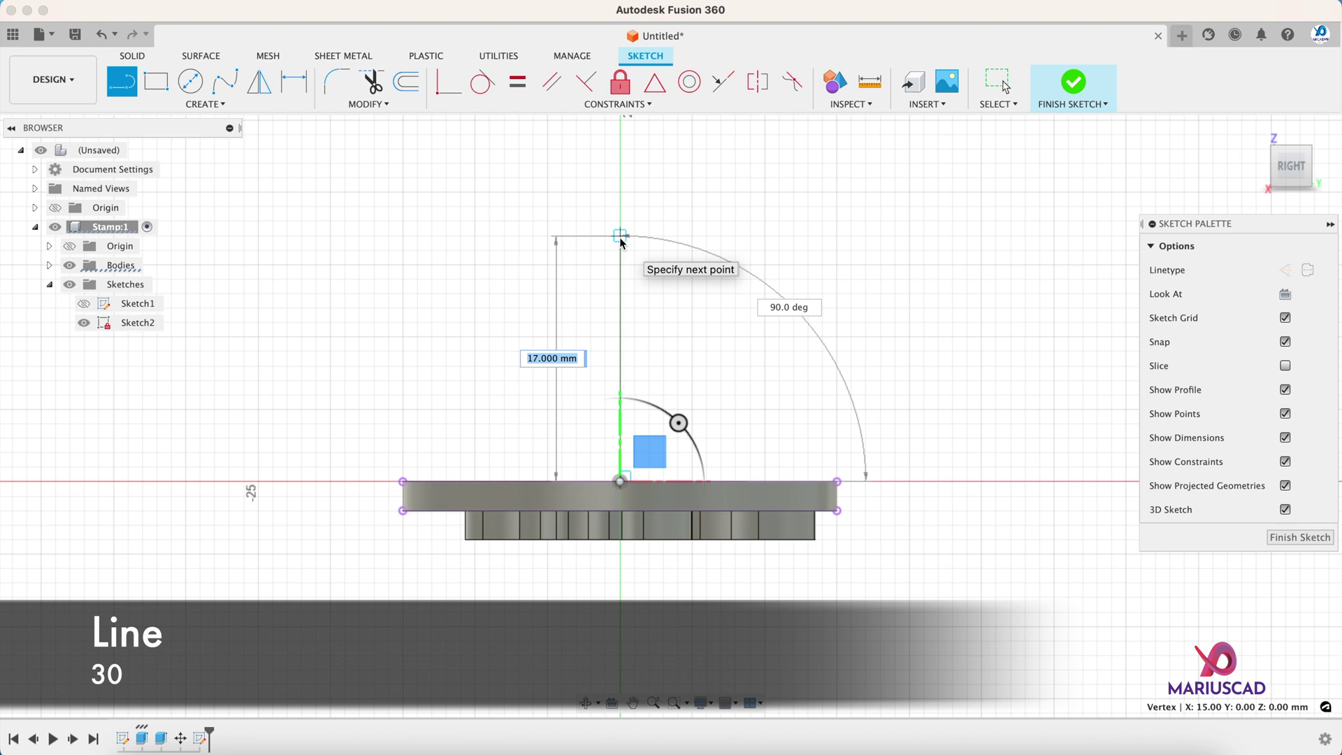
type("30")
key("Return")
key("Escape")
scroll(639, 295, "down", 3)
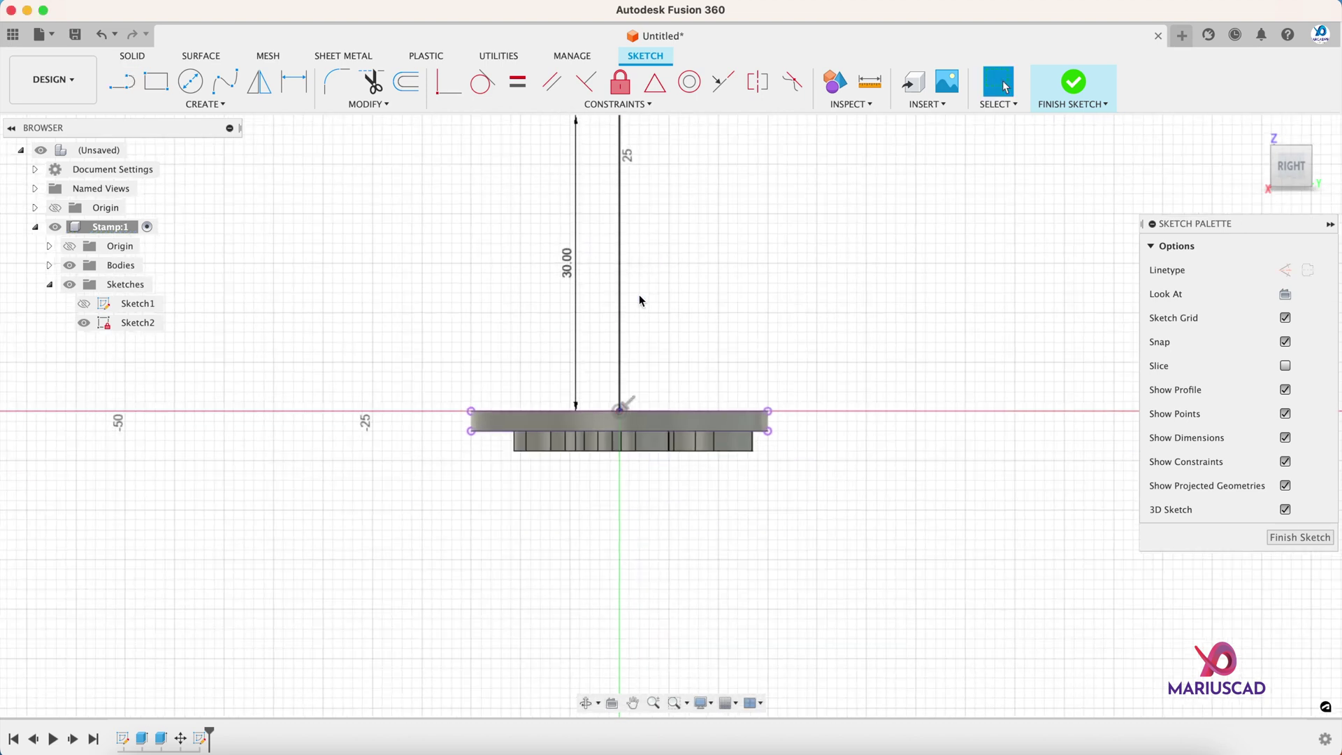
middle_click_drag(639, 295, 582, 434)
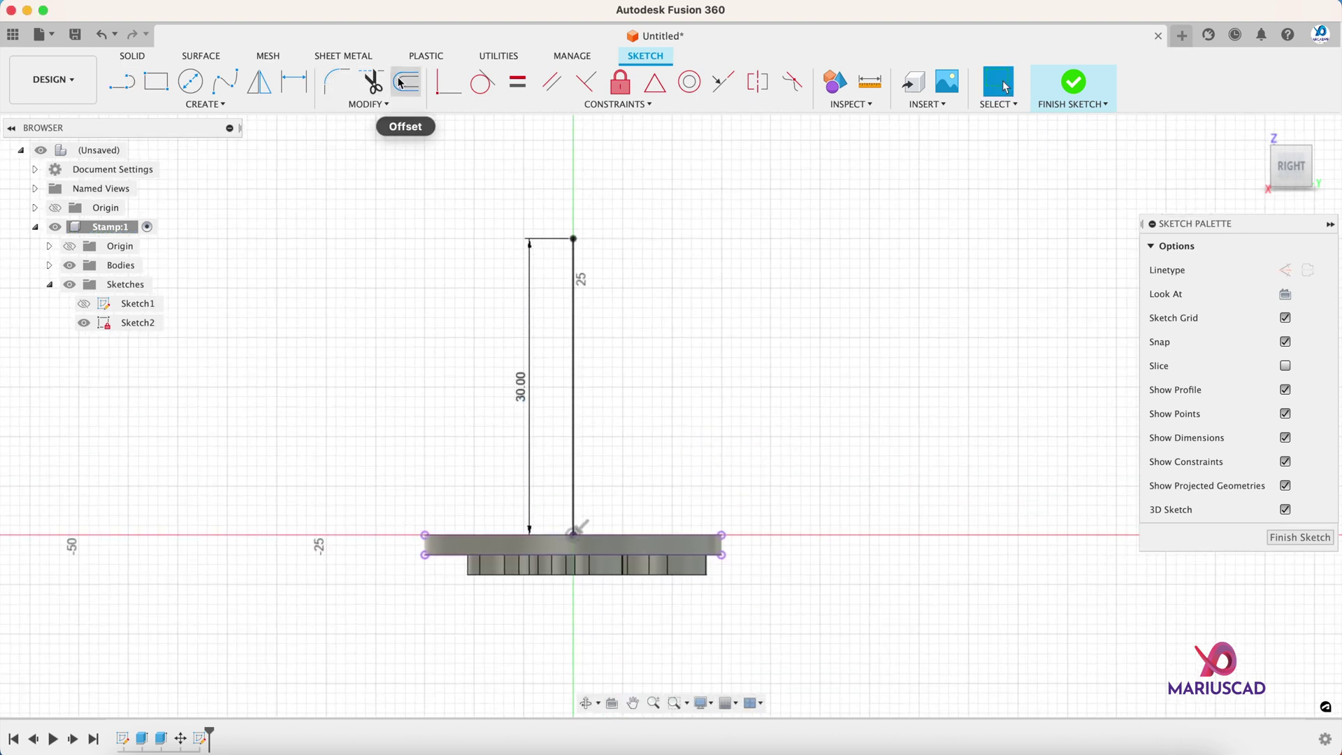
Step: Offset the disc's top line by -3 mm and the vertical line 5 mm to the right
left_click(487, 534)
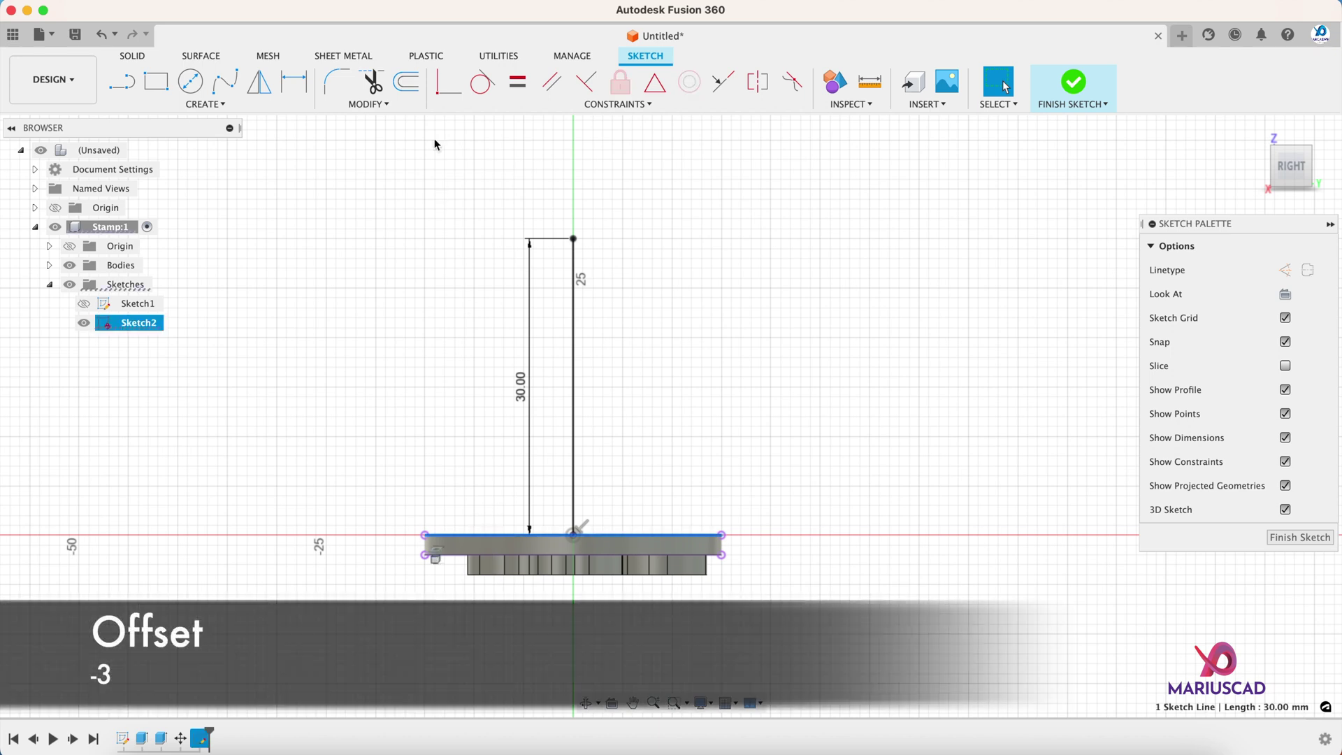
left_click(405, 82)
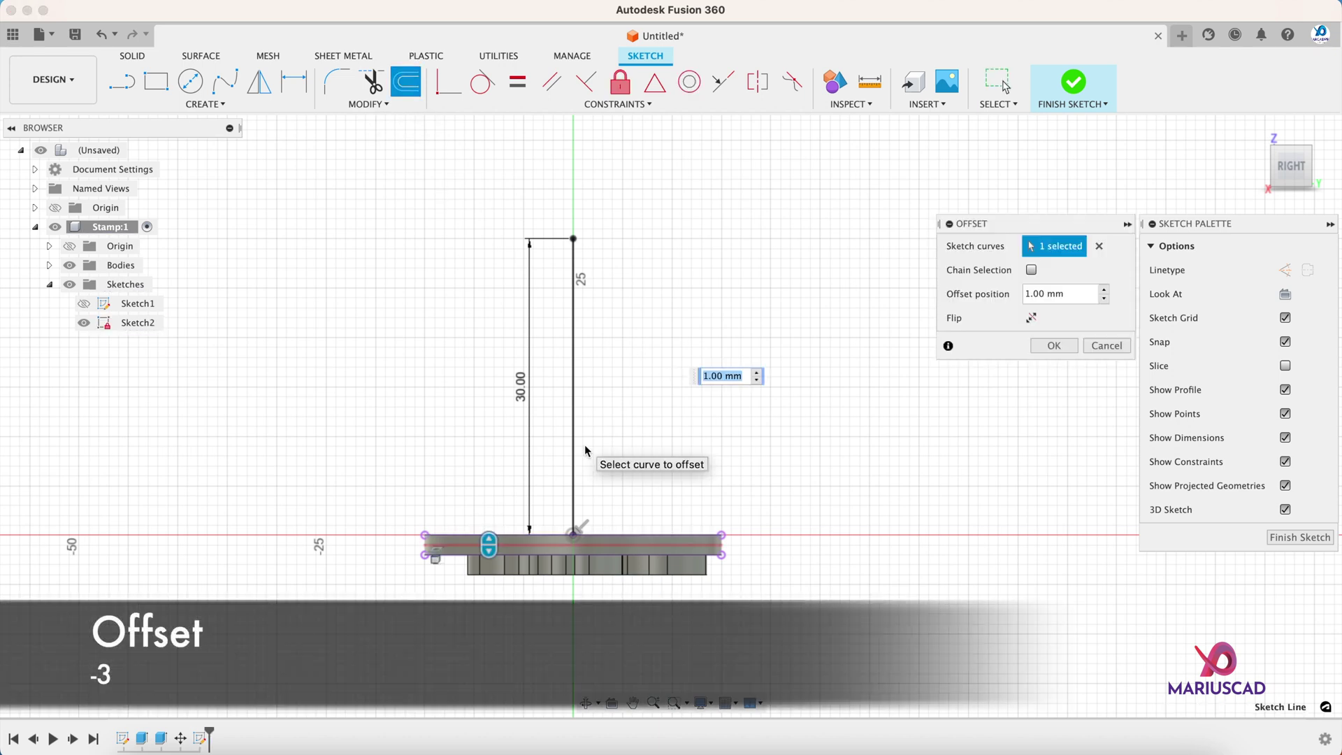
type("-3")
key("Return")
key("Return")
left_click(463, 380)
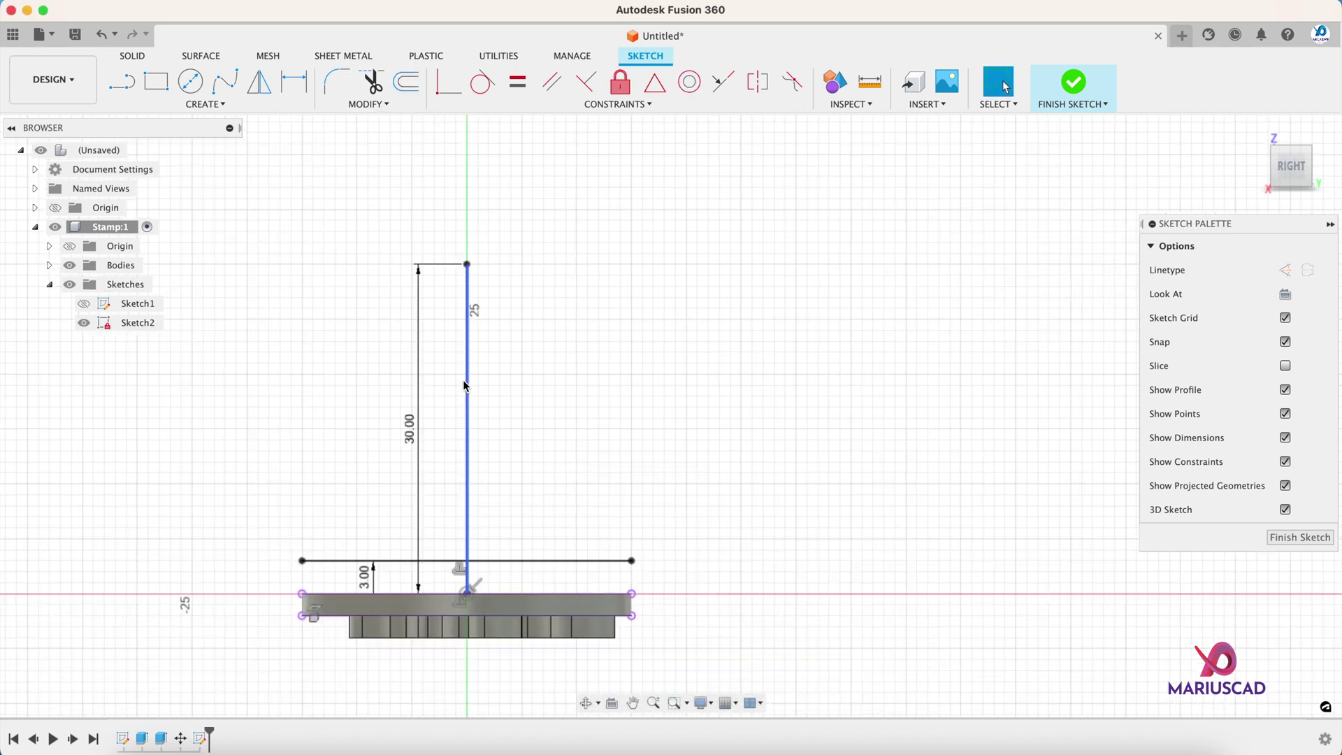
left_click(405, 82)
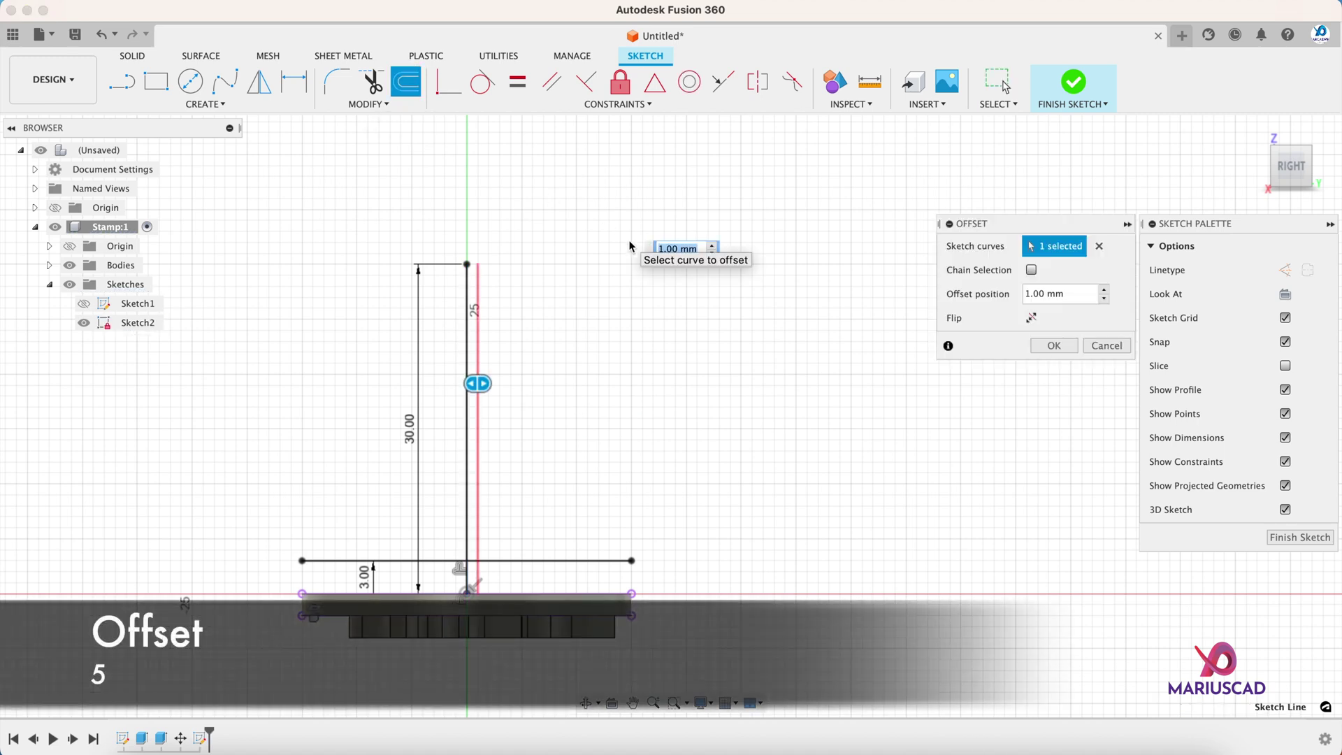
type("5")
key("Return")
key("Return")
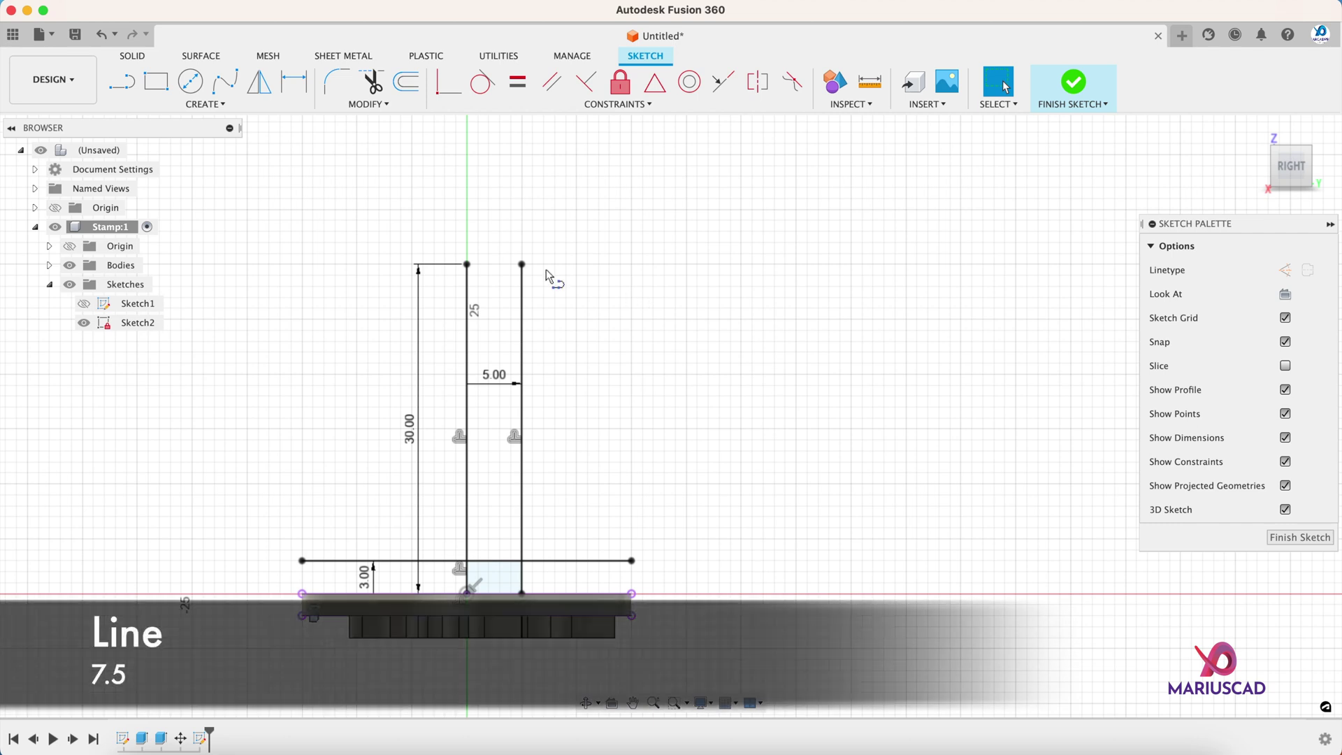
Step: Draw a 7.5 mm horizontal line from the stem's top point
key("l")
left_click(467, 264)
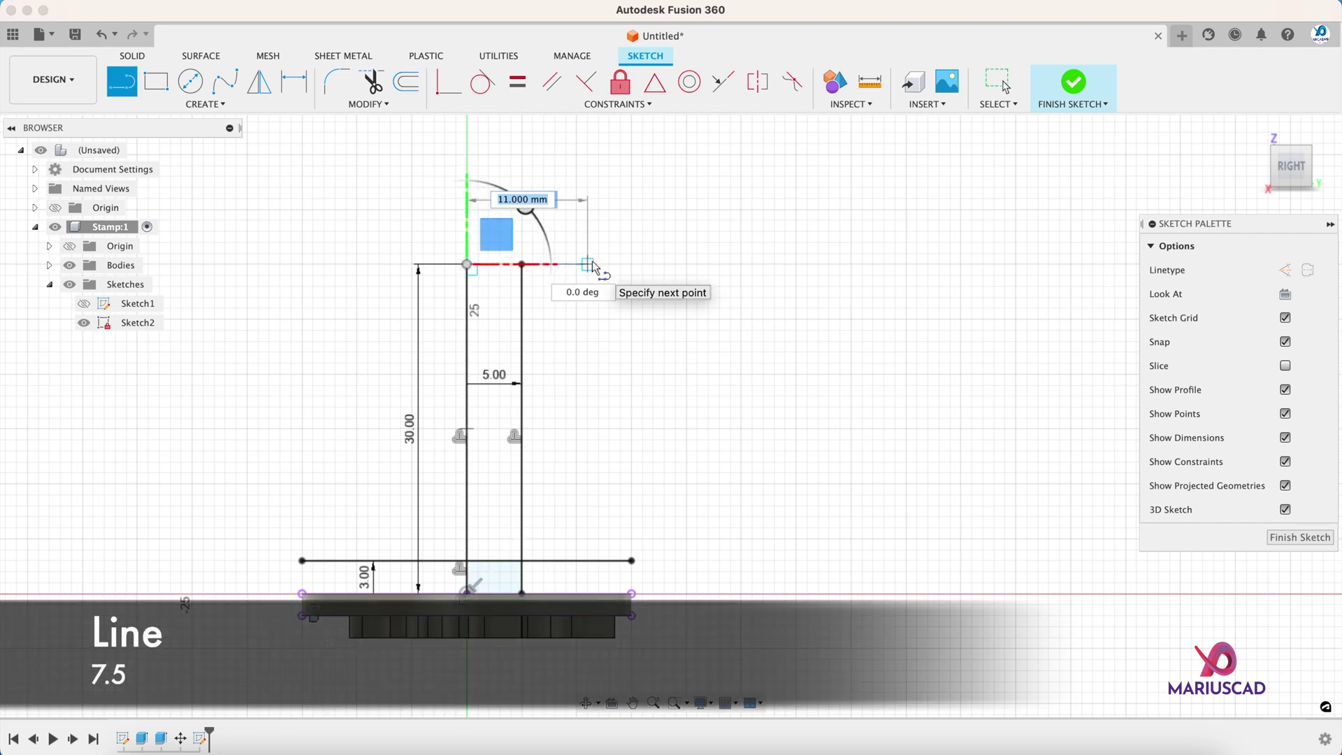
type("7")
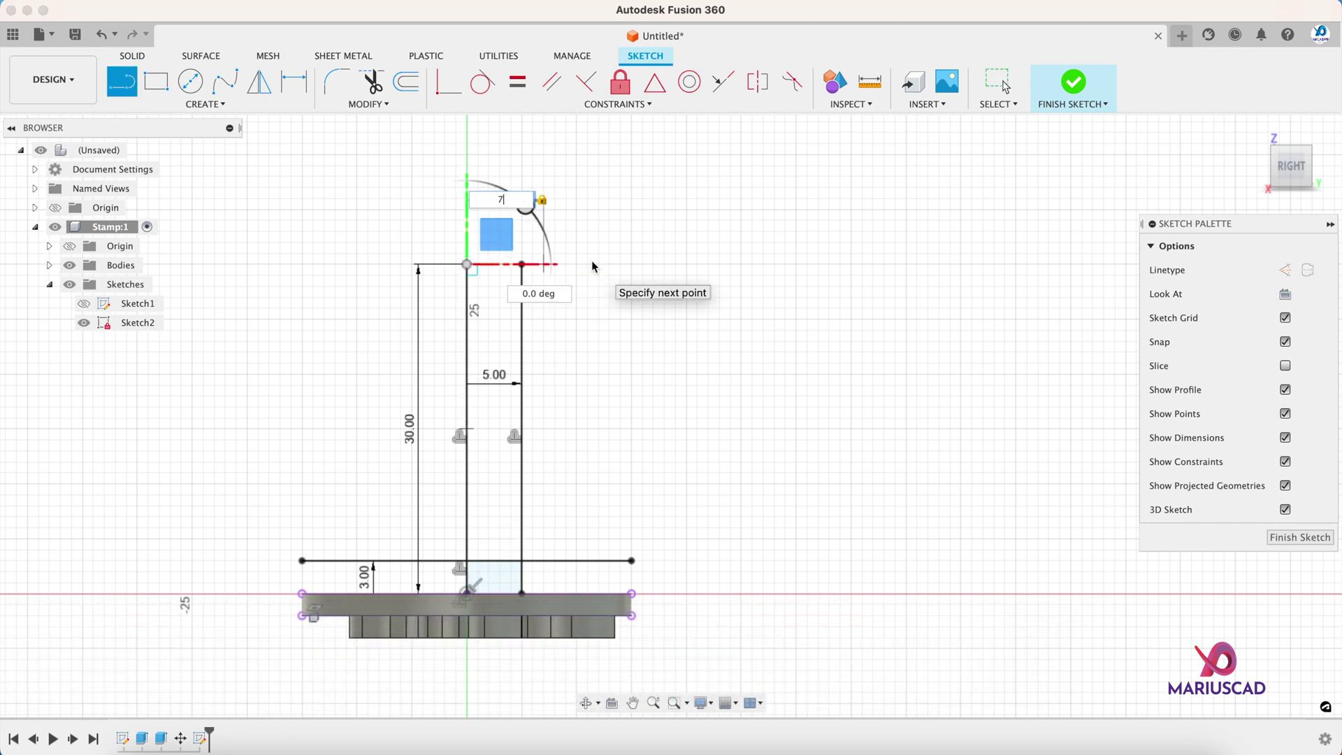
type(".5")
key("Return")
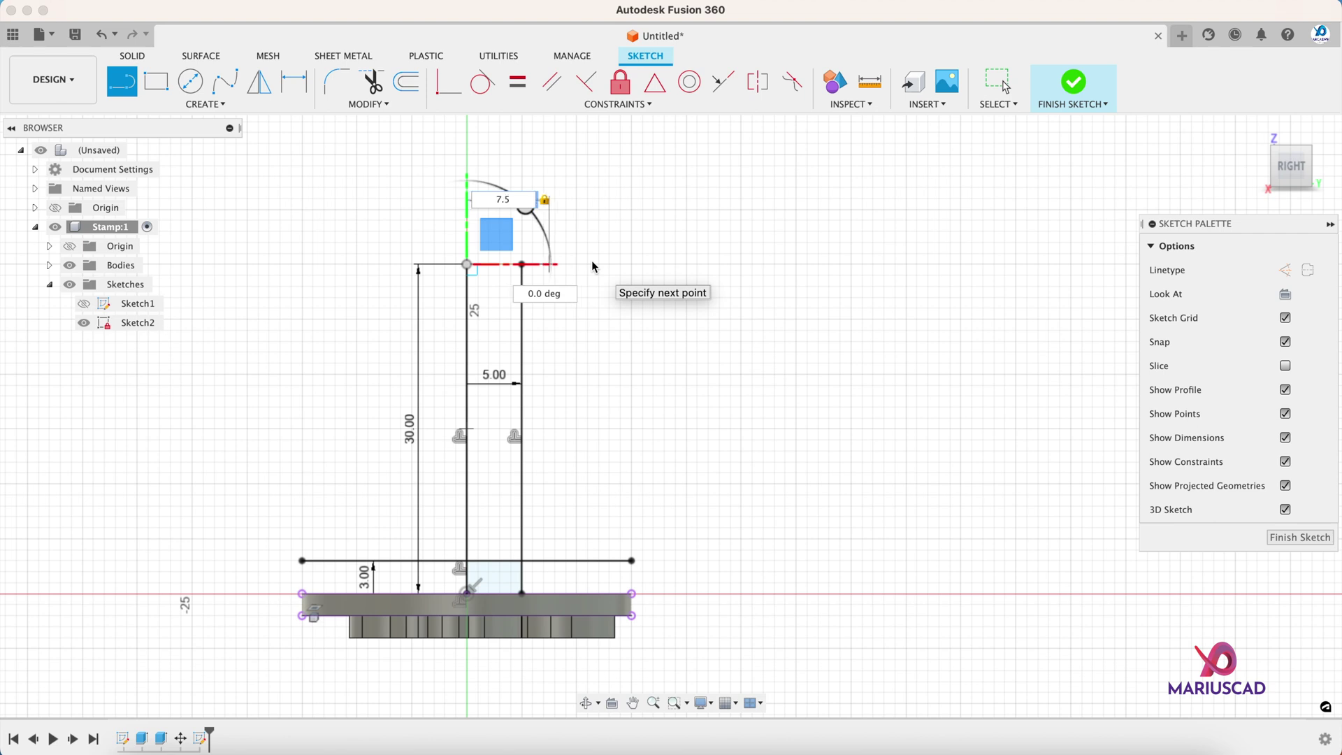
key("Escape")
Step: Add a 9 mm two-point circle at the line end and offset the top line 9 mm down
key("c")
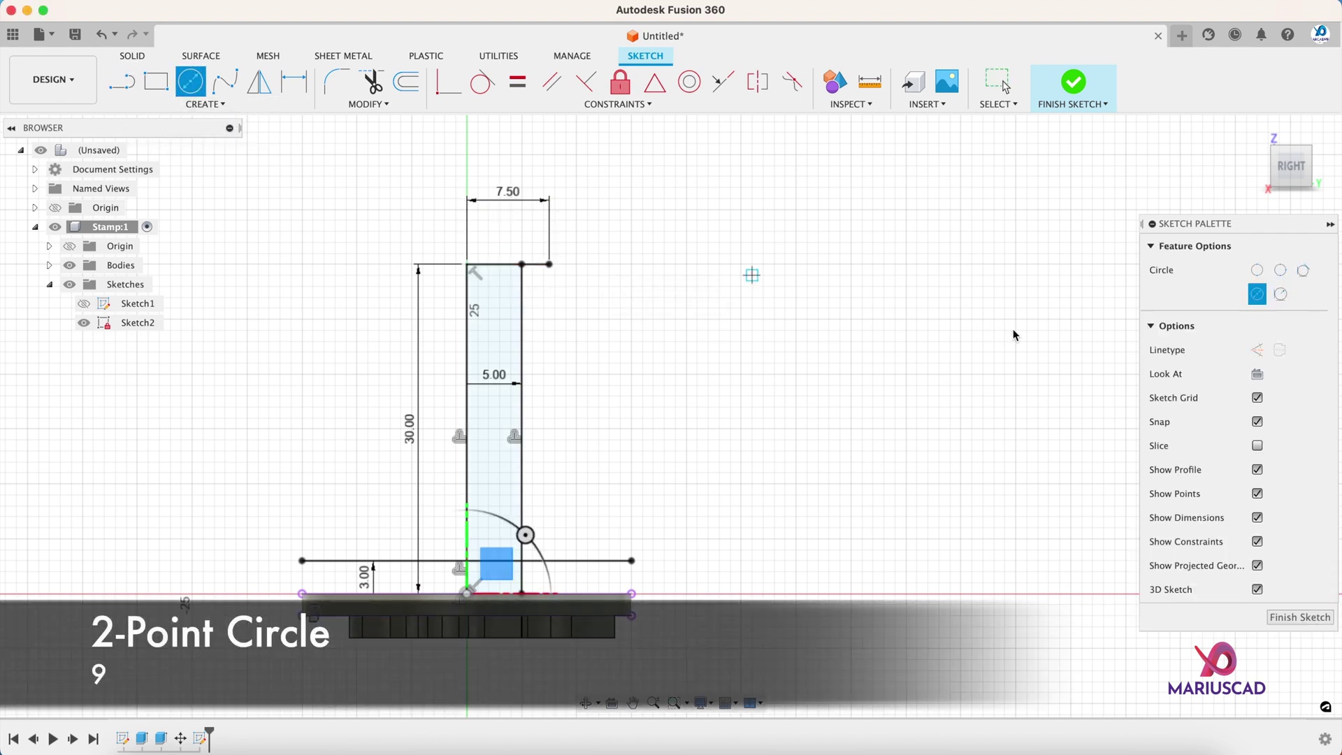
left_click(1257, 276)
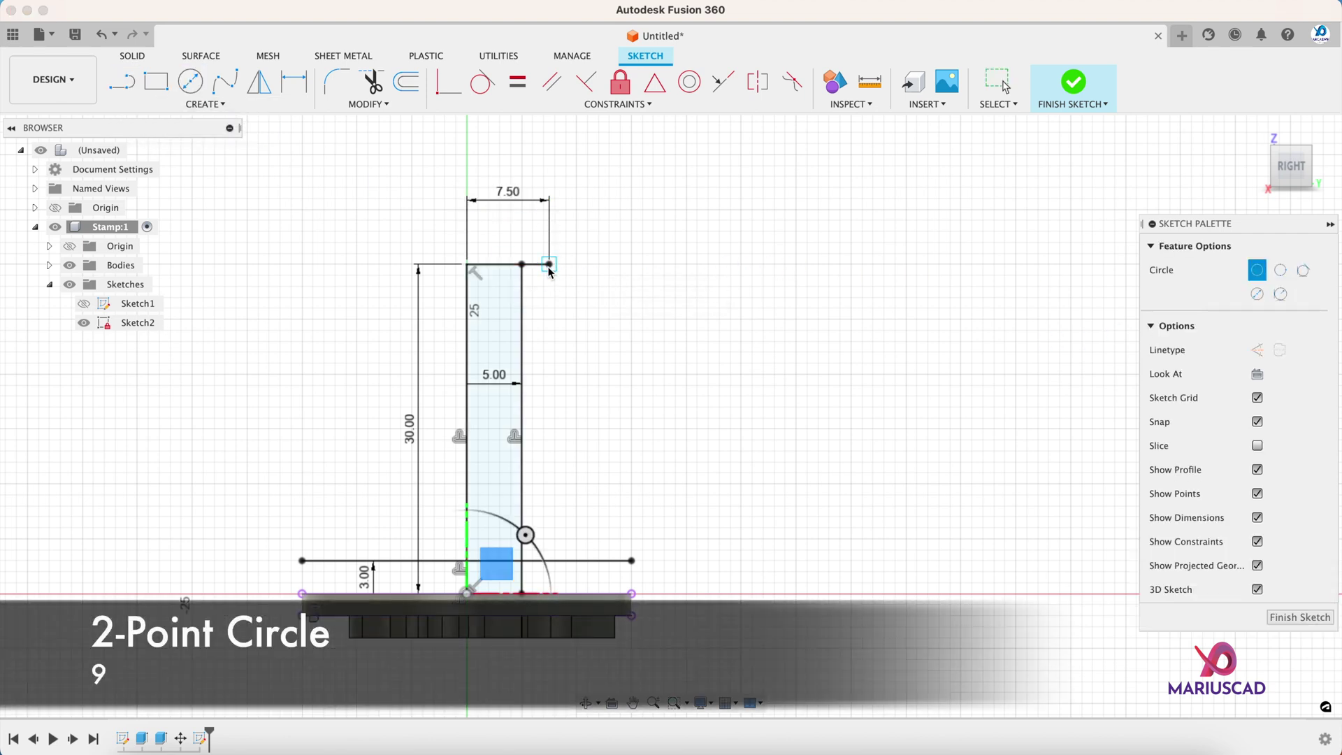
left_click(549, 265)
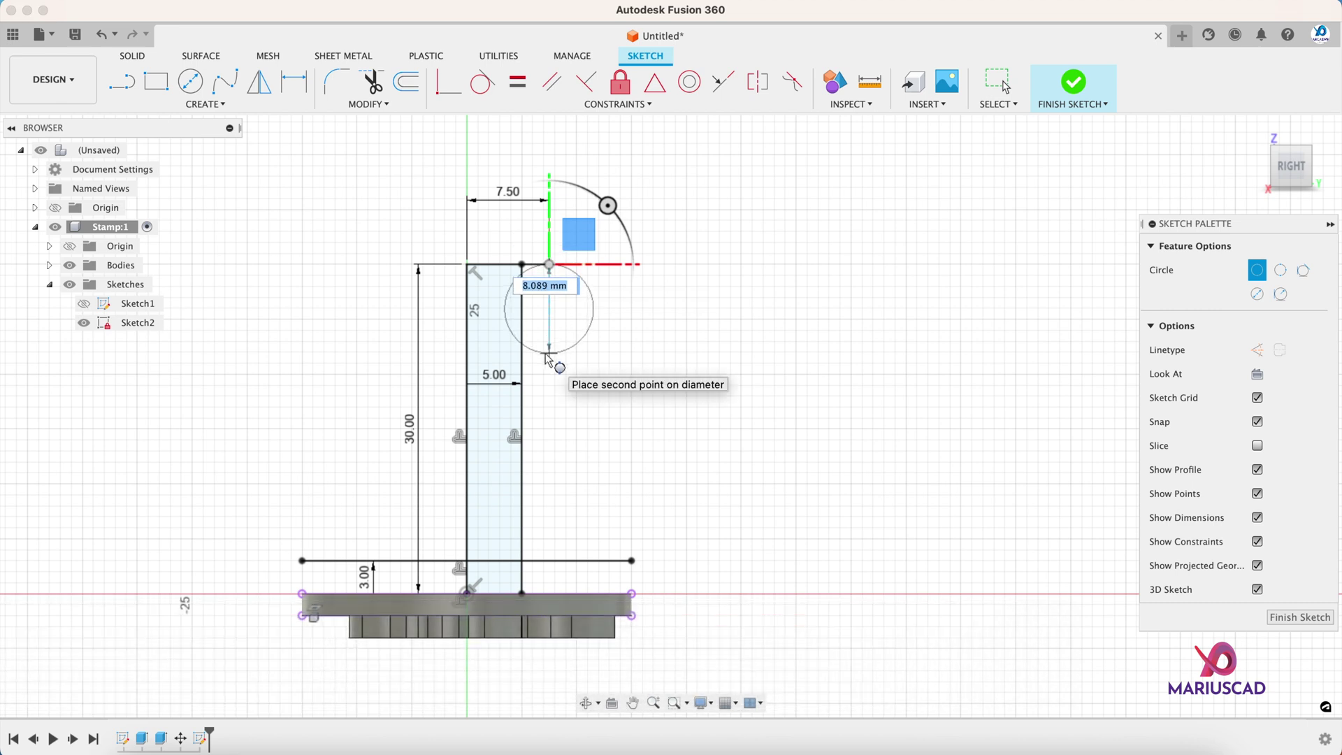
type("9")
key("Return")
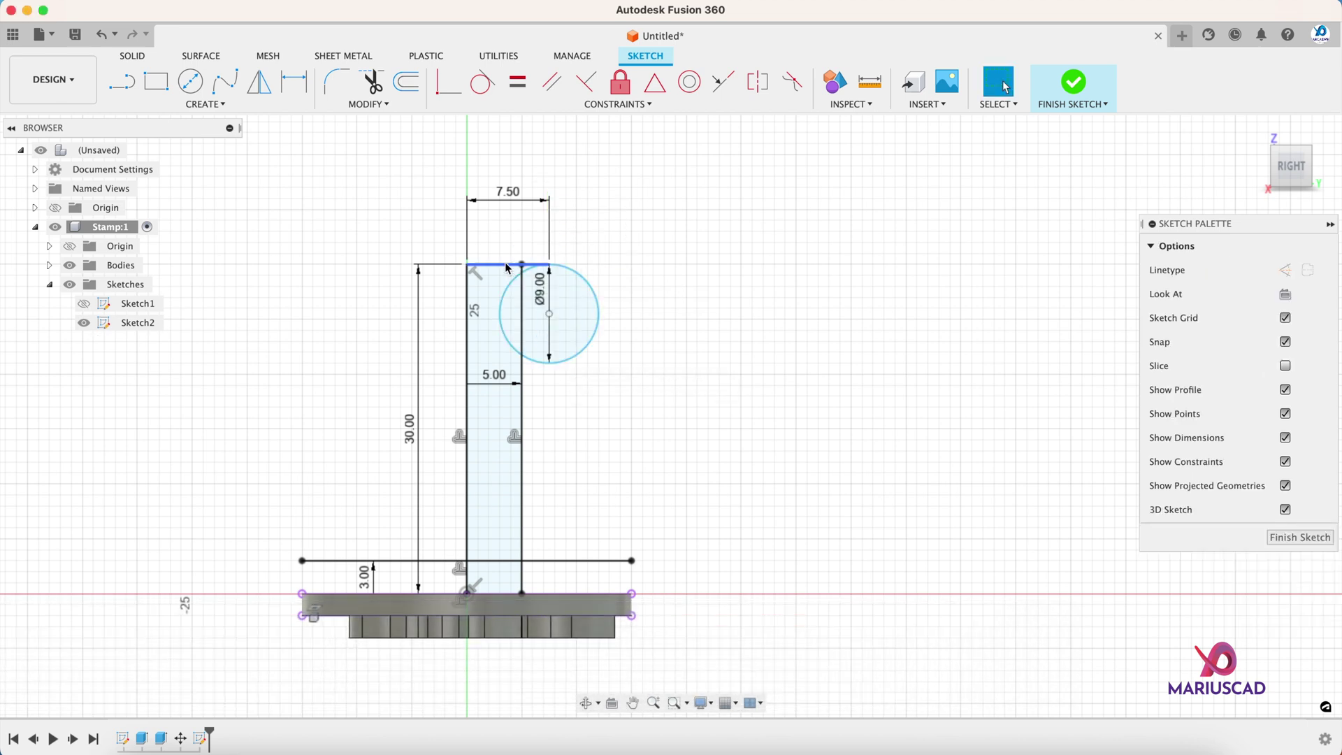
left_click(405, 81)
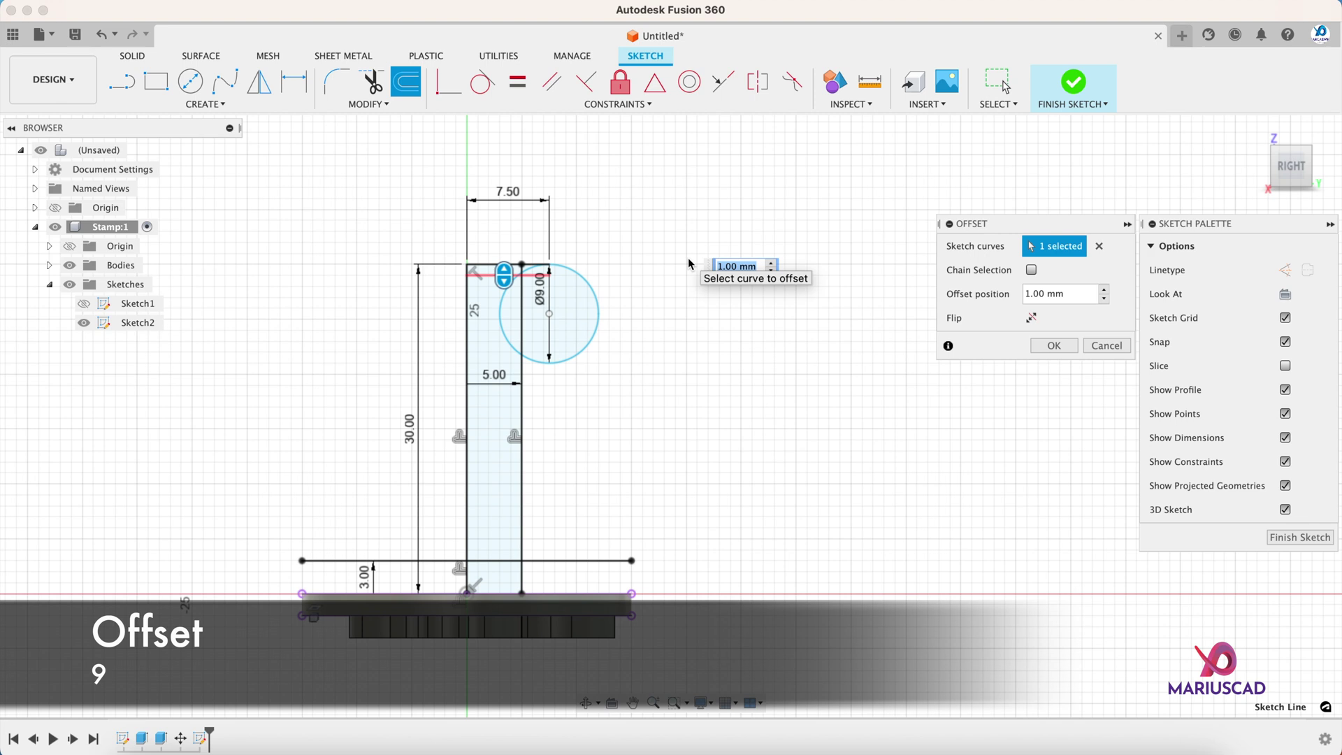
key("Return")
scroll(567, 360, "up", 5)
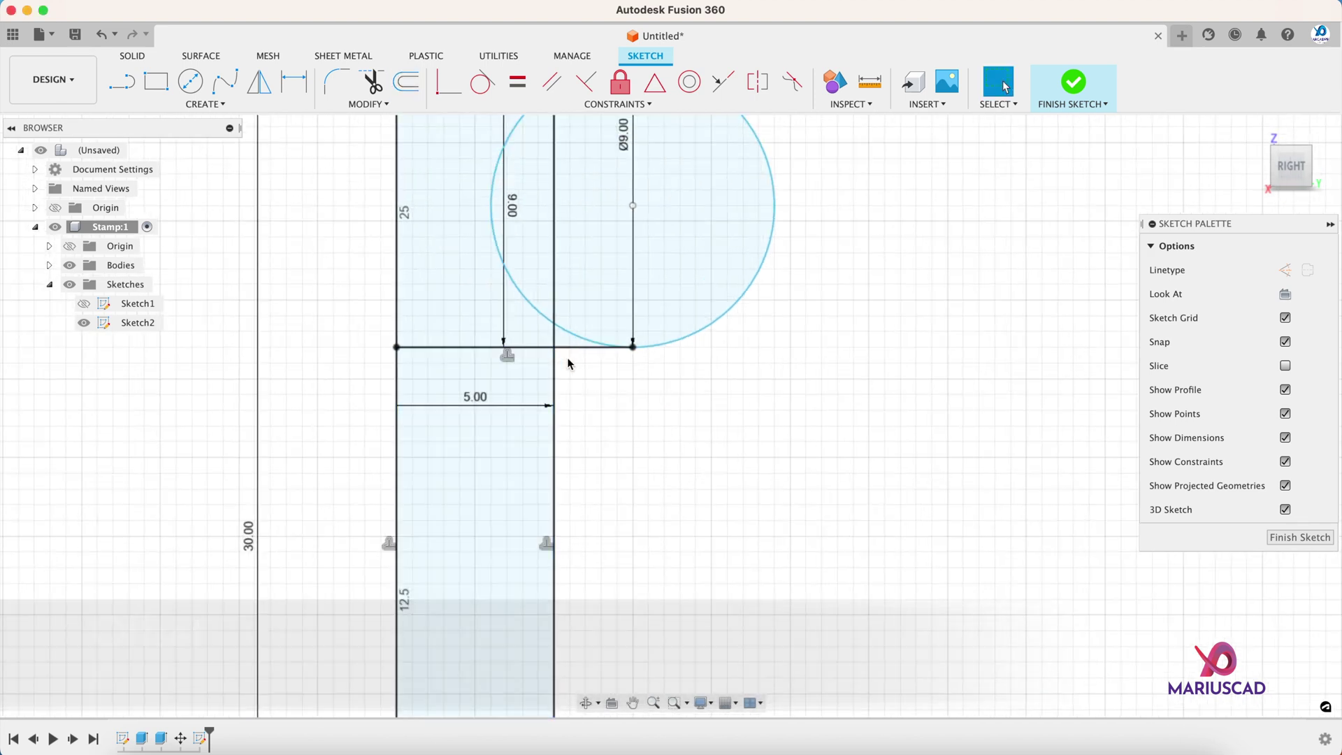
Step: Fillet the corner between the horizontal line and the stem with radius 2.5 mm
left_click(336, 82)
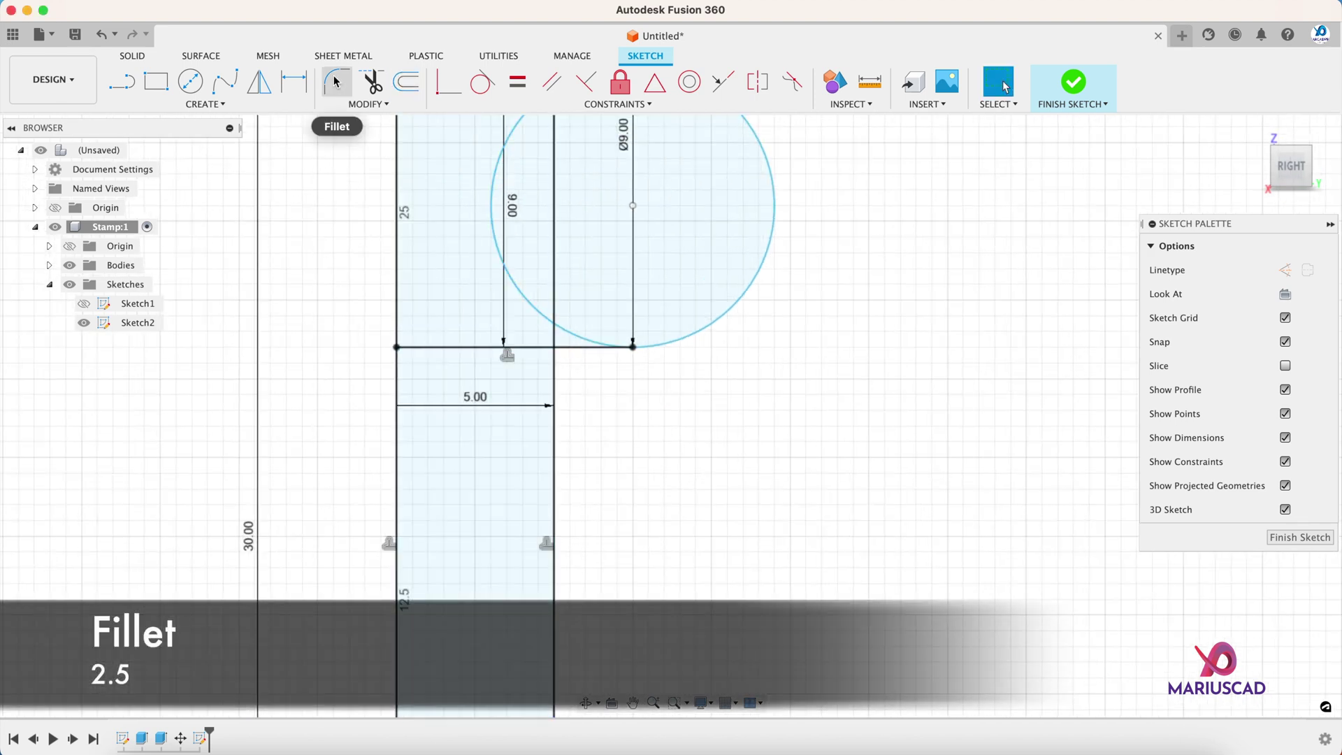
left_click(579, 351)
left_click(554, 378)
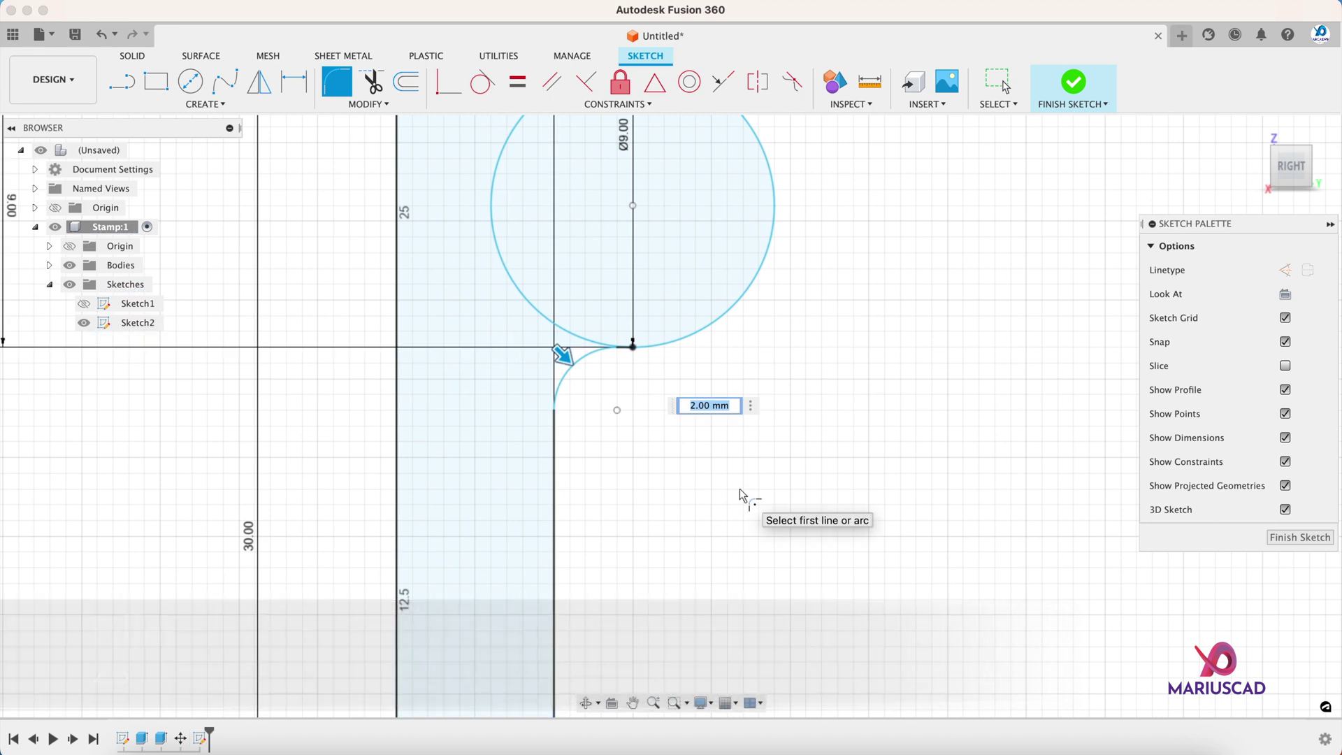
type("2.5")
key("Return")
key("Escape")
scroll(669, 433, "down", 5)
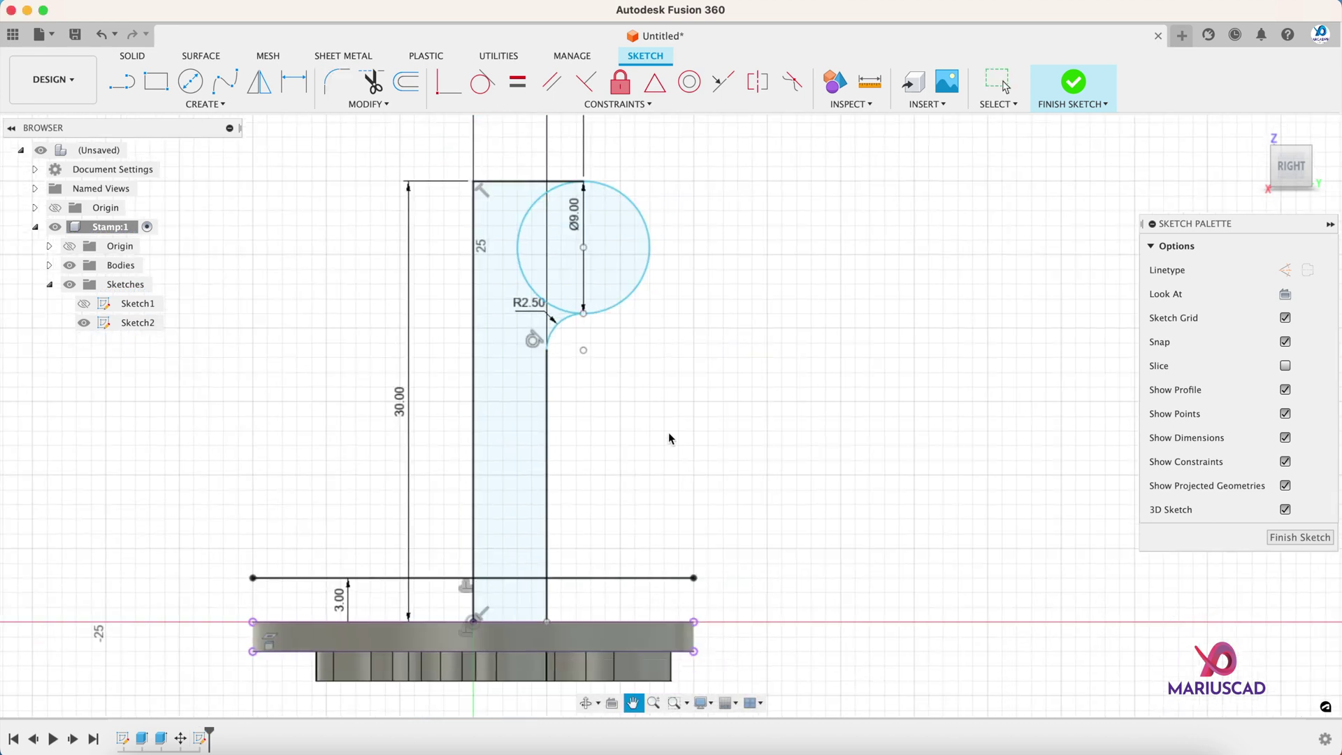
Step: Close the profile with a line to the disc corner, trim the circle's left half, and finish the sketch
key("l")
left_click(667, 543)
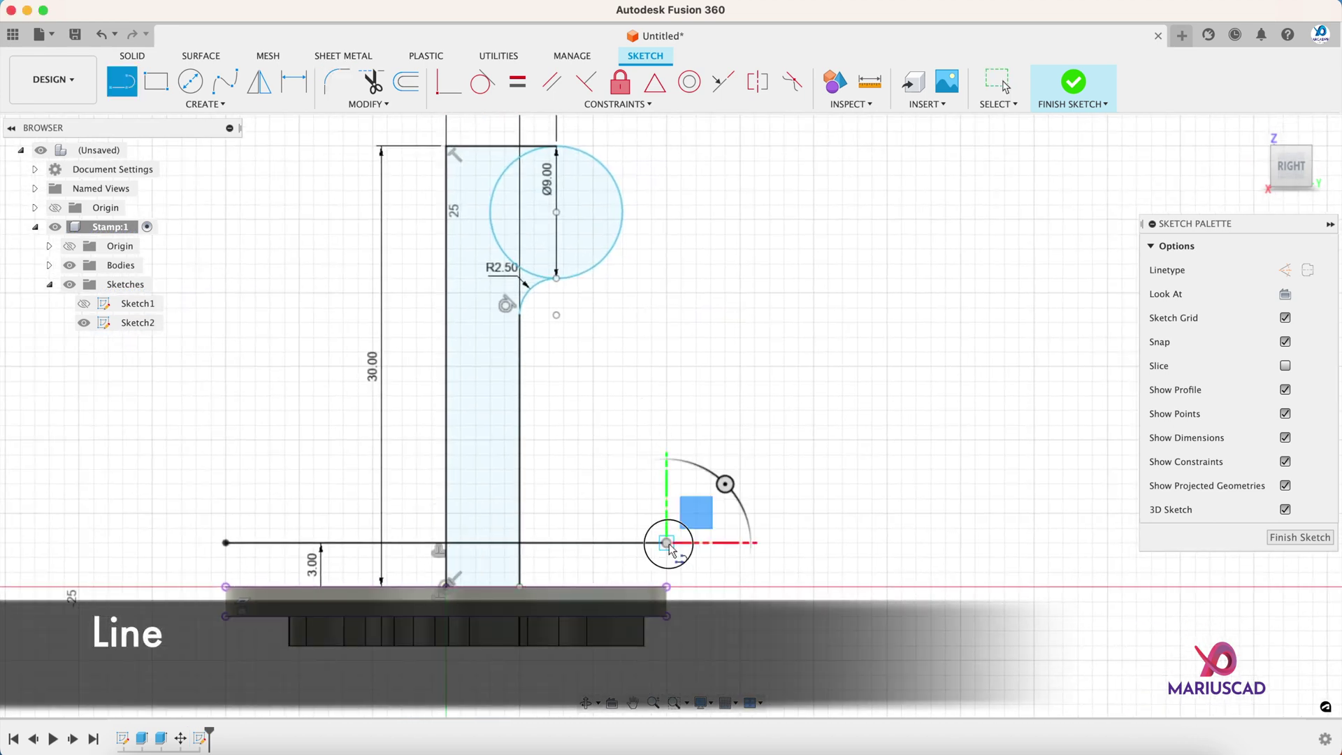
left_click(666, 585)
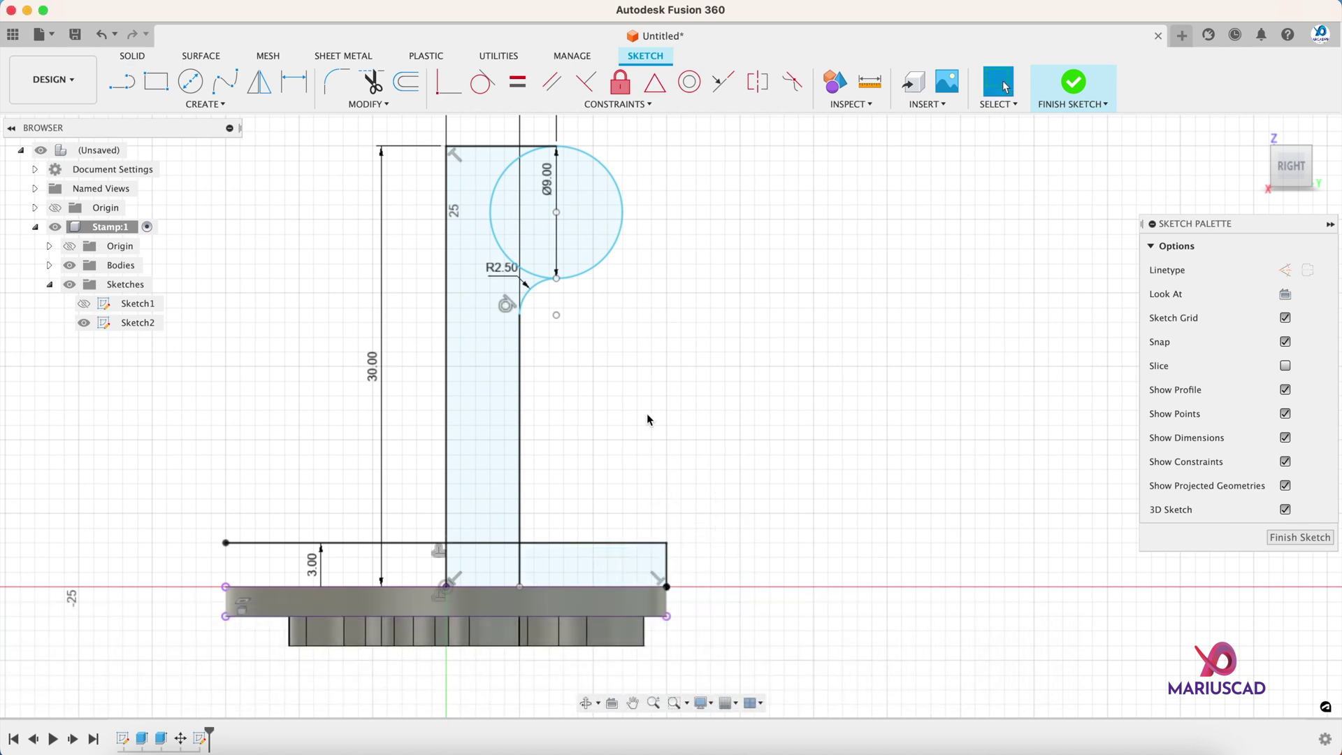
key("Escape")
left_click(372, 84)
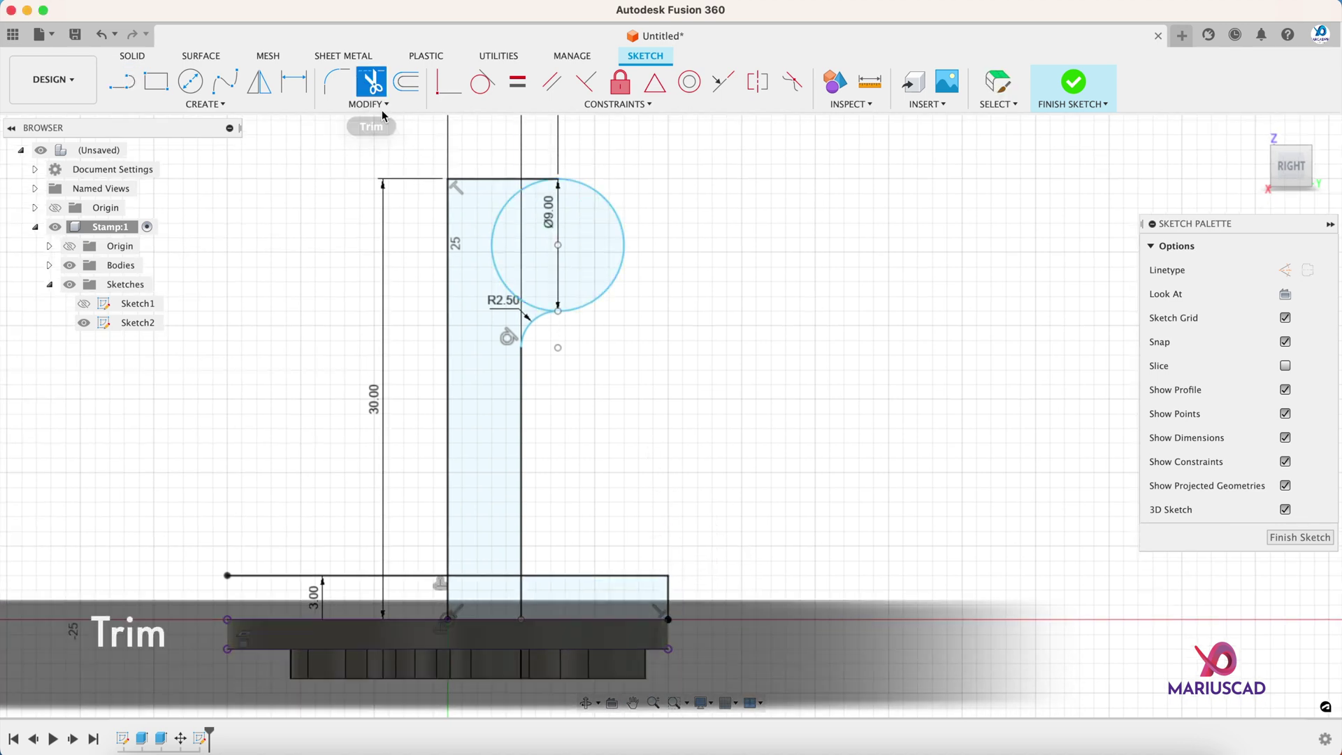
left_click(496, 227)
key("Escape")
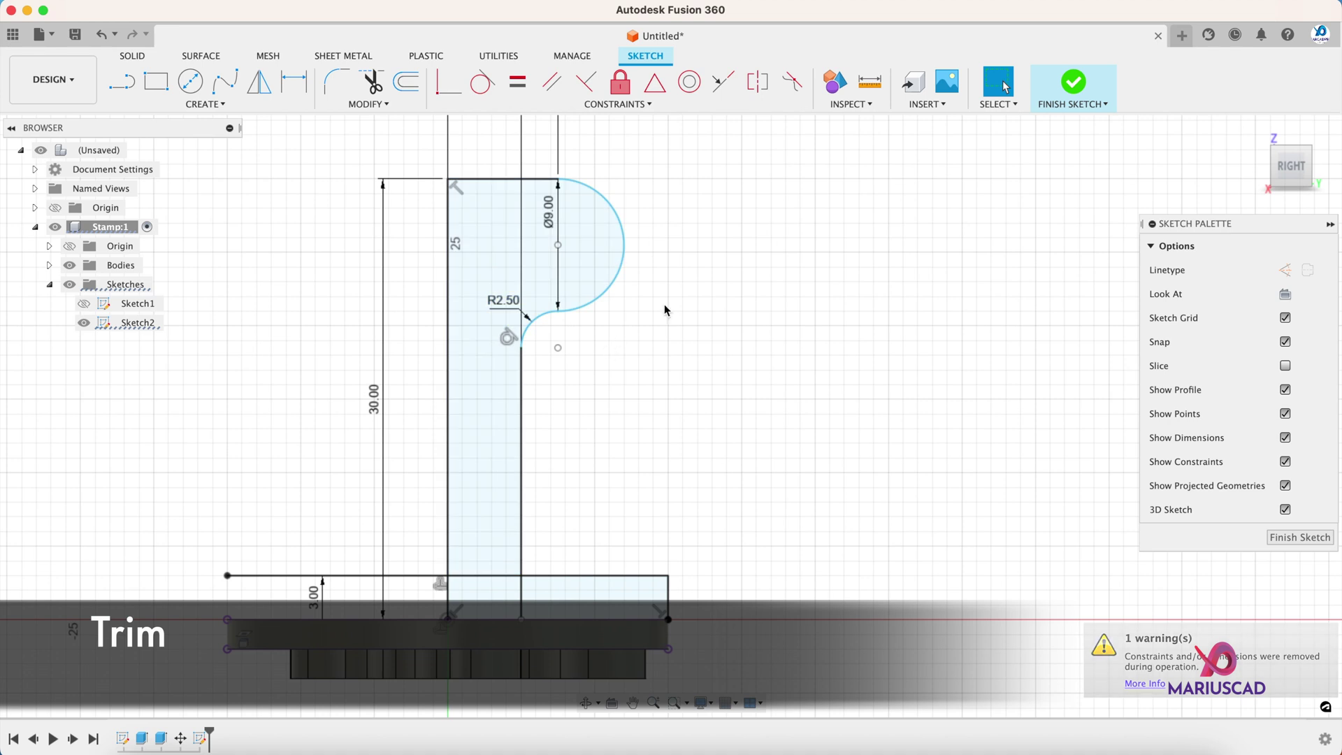
left_click(1073, 82)
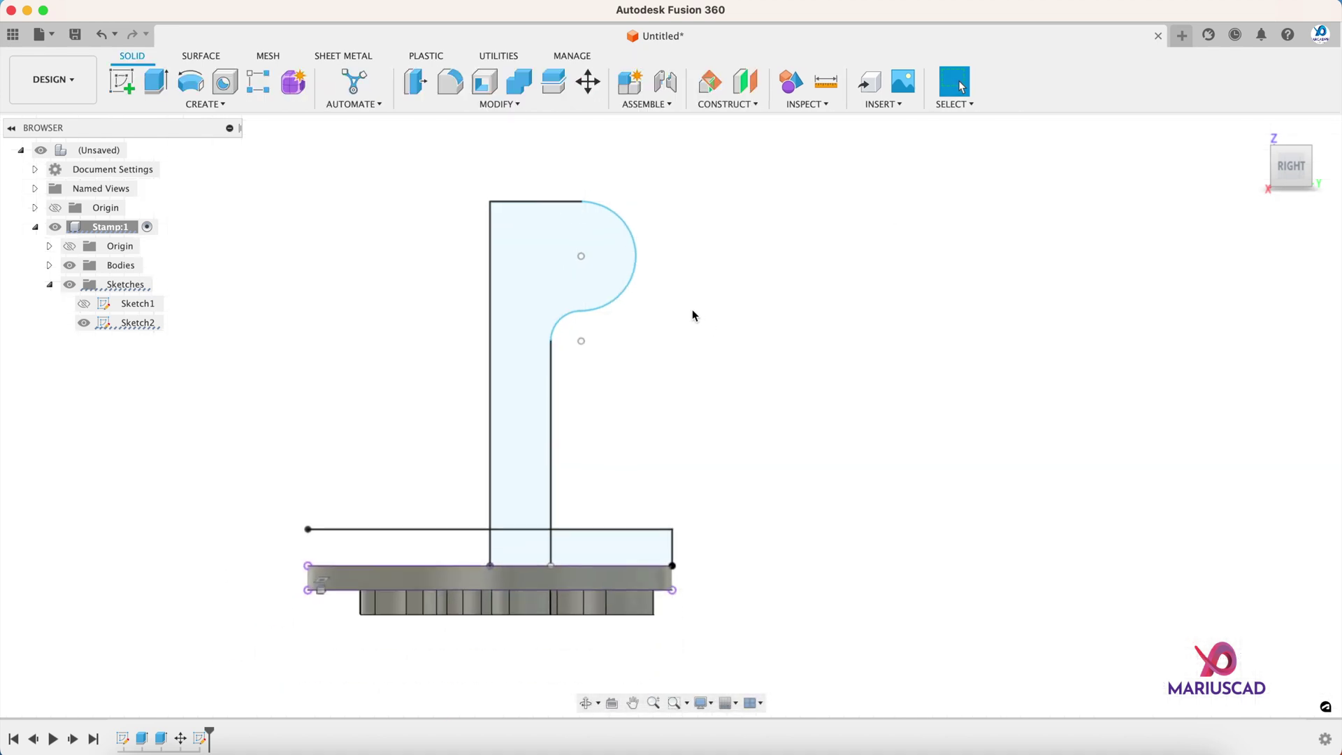
Step: Revolve the three handle profiles 360° around the vertical sketch edge as a new body
left_click(190, 82)
left_click(547, 463)
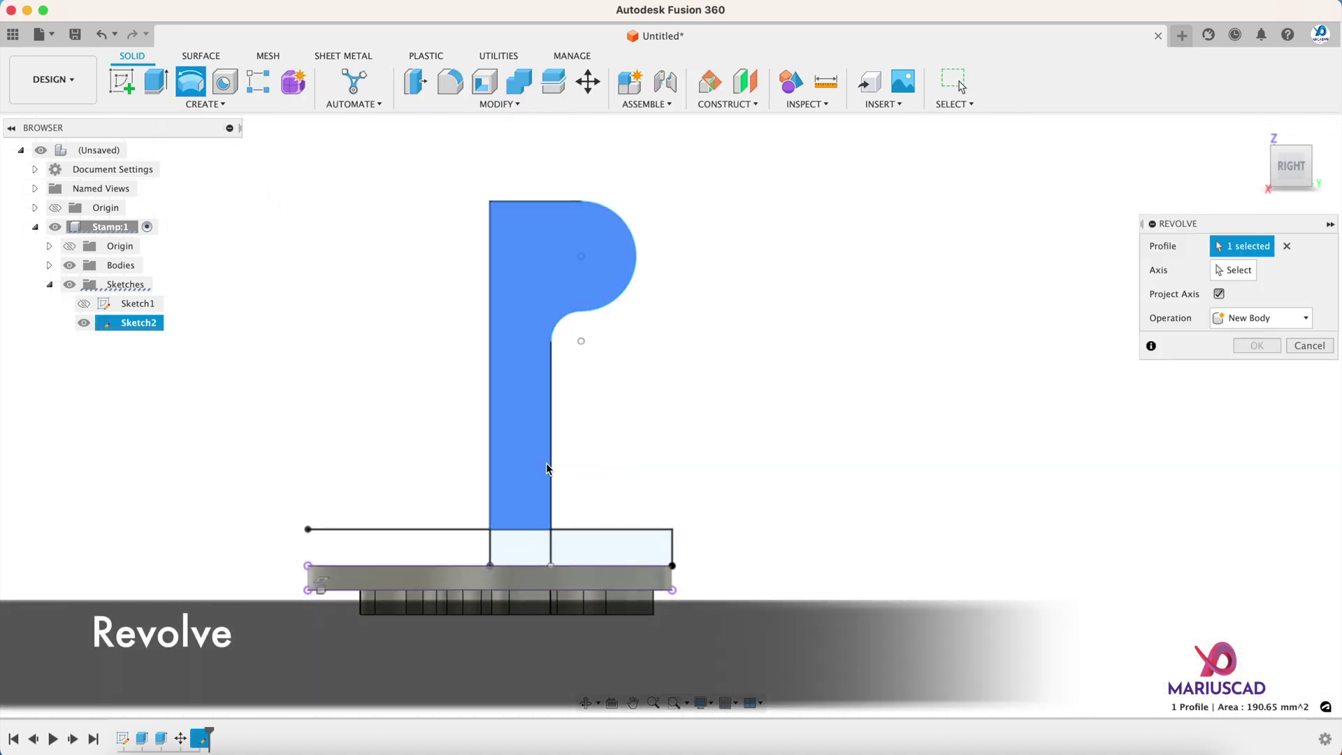
left_click(542, 541)
left_click(584, 548)
middle_click_drag(704, 371, 746, 406, "shift")
left_click(1234, 270)
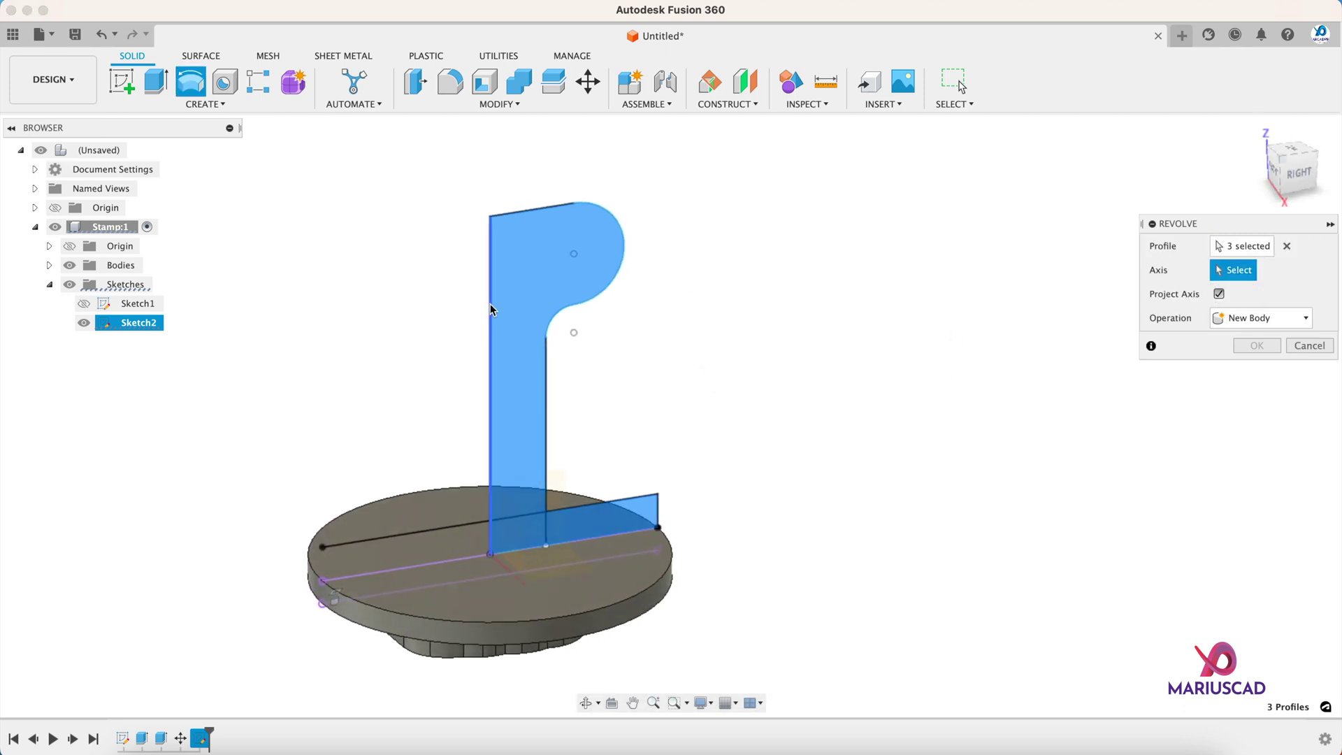
left_click(492, 310)
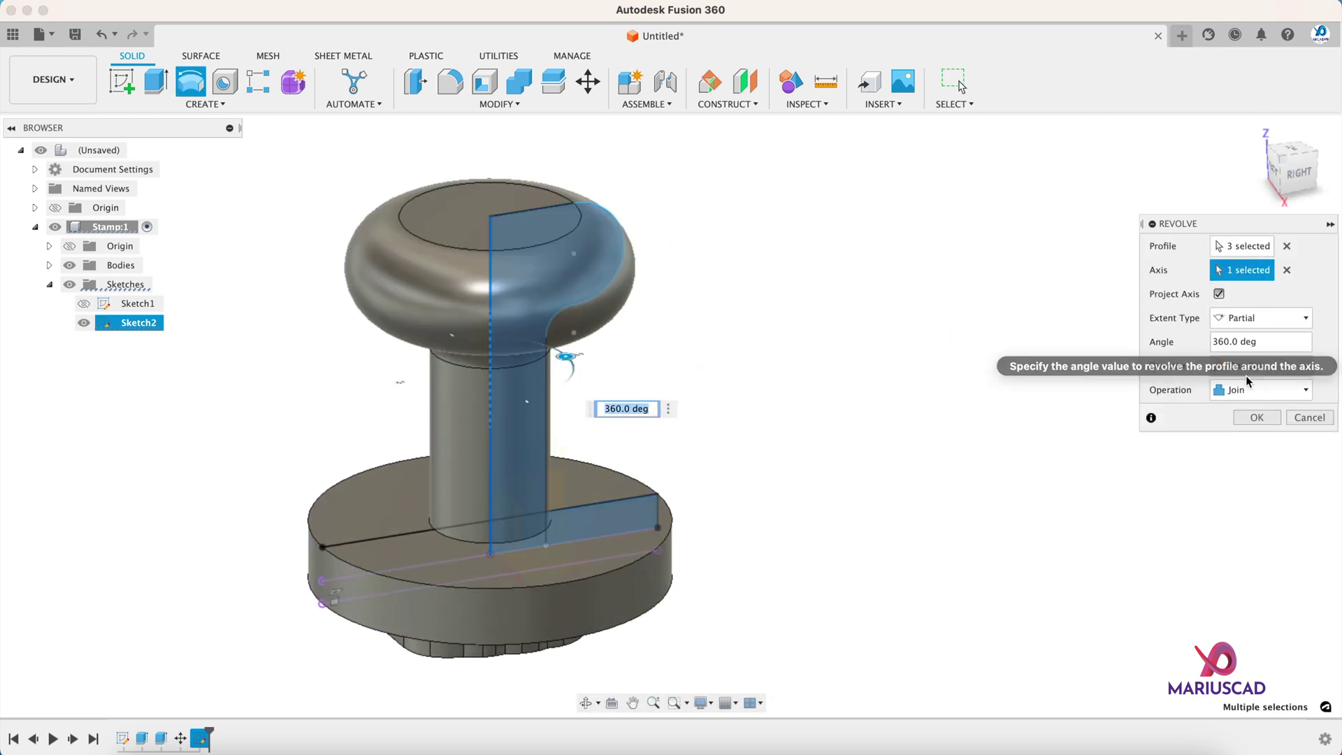
left_click(1242, 391)
left_click(1251, 463)
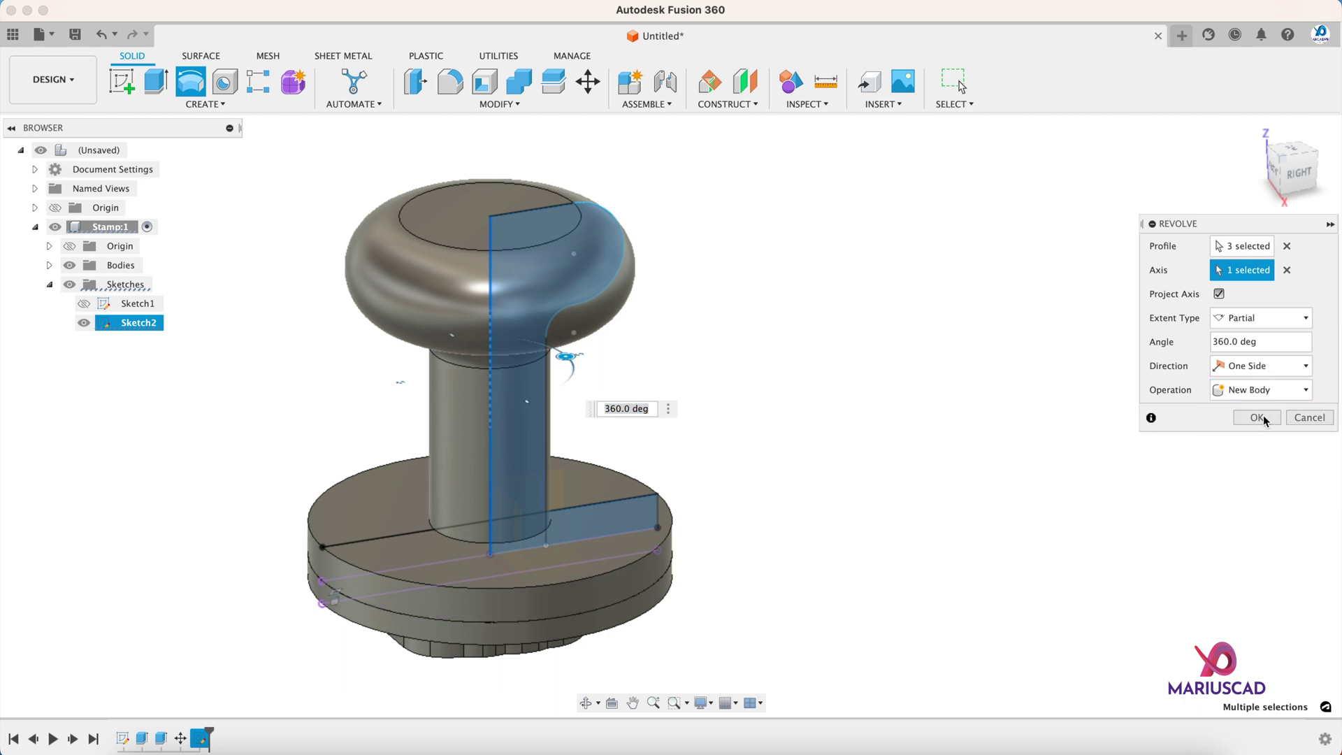
left_click(1259, 417)
middle_click_drag(746, 467, 677, 396, "shift")
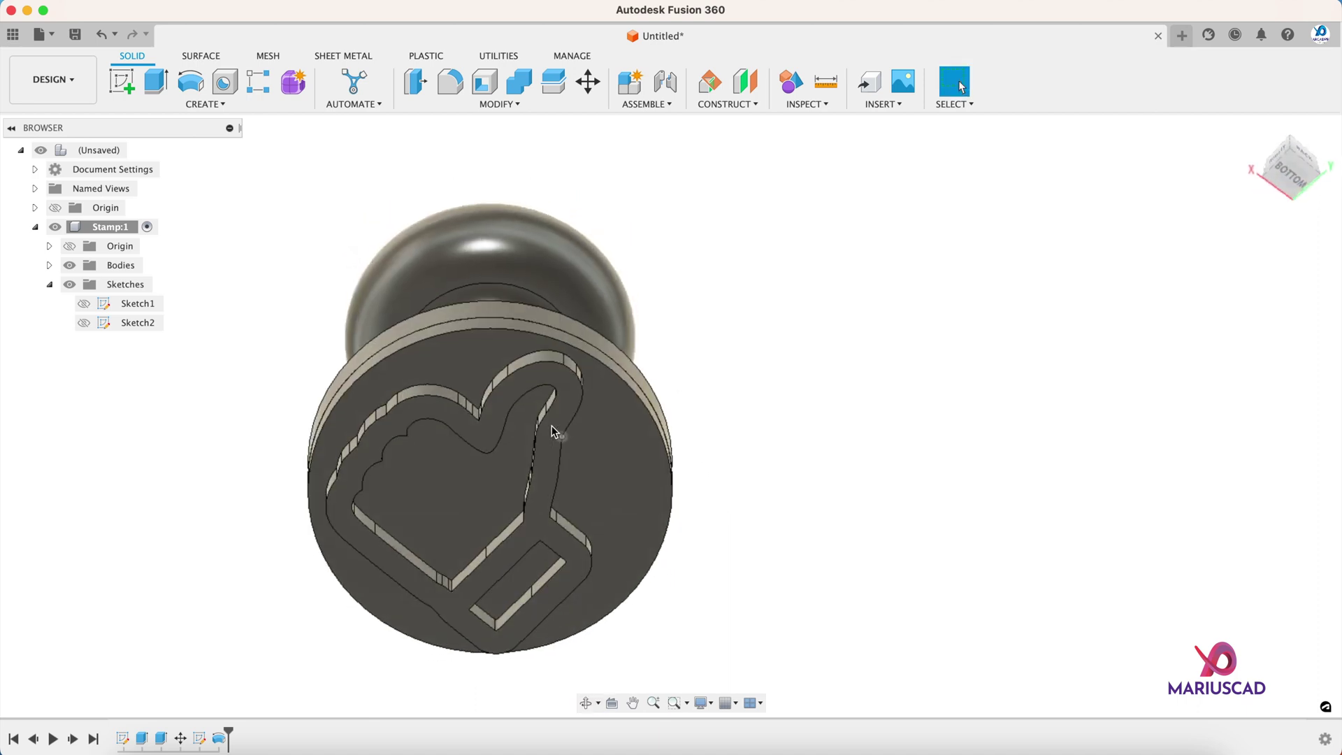
Step: Hide Body1, the thumbs-up disc, leaving only the handle visible
left_click(49, 265)
left_click(82, 285)
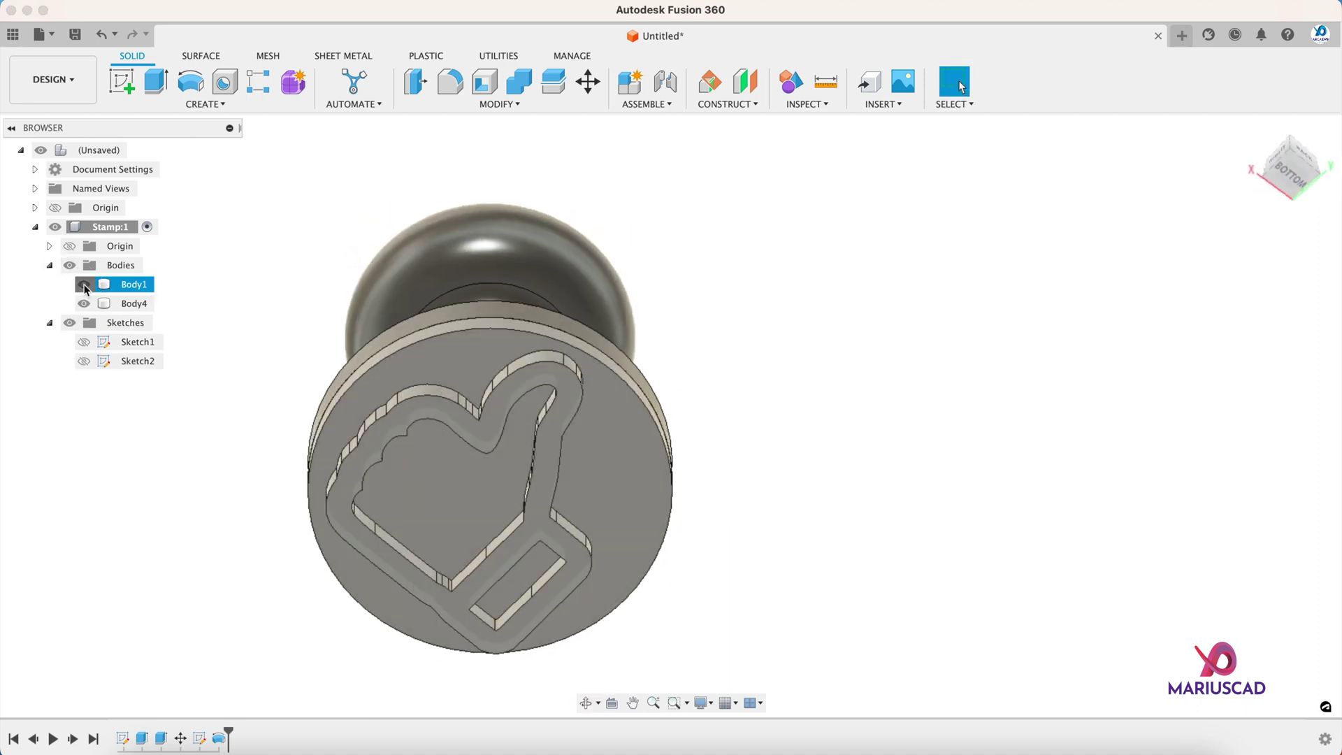
left_click(83, 284)
middle_click_drag(656, 297, 661, 441, "shift")
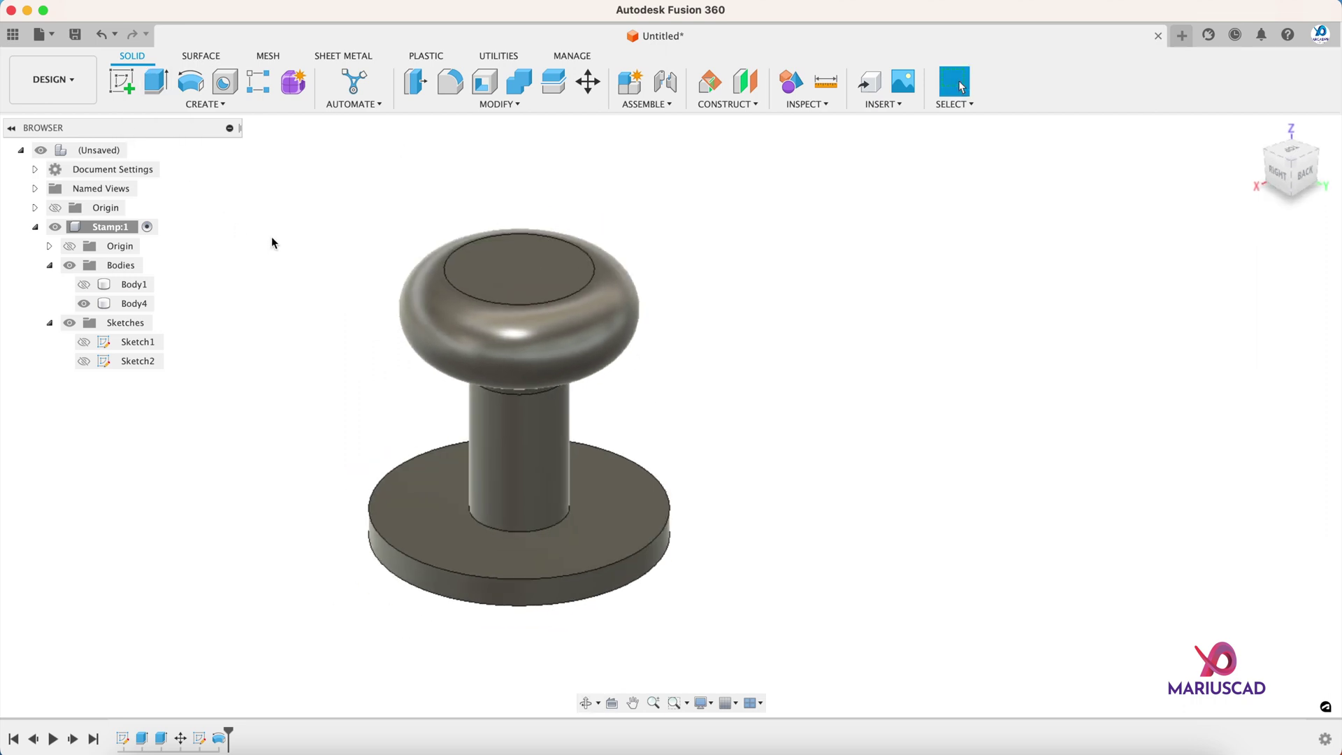
Step: Start a File > Export with STL as the type, then cancel the export
left_click(43, 34)
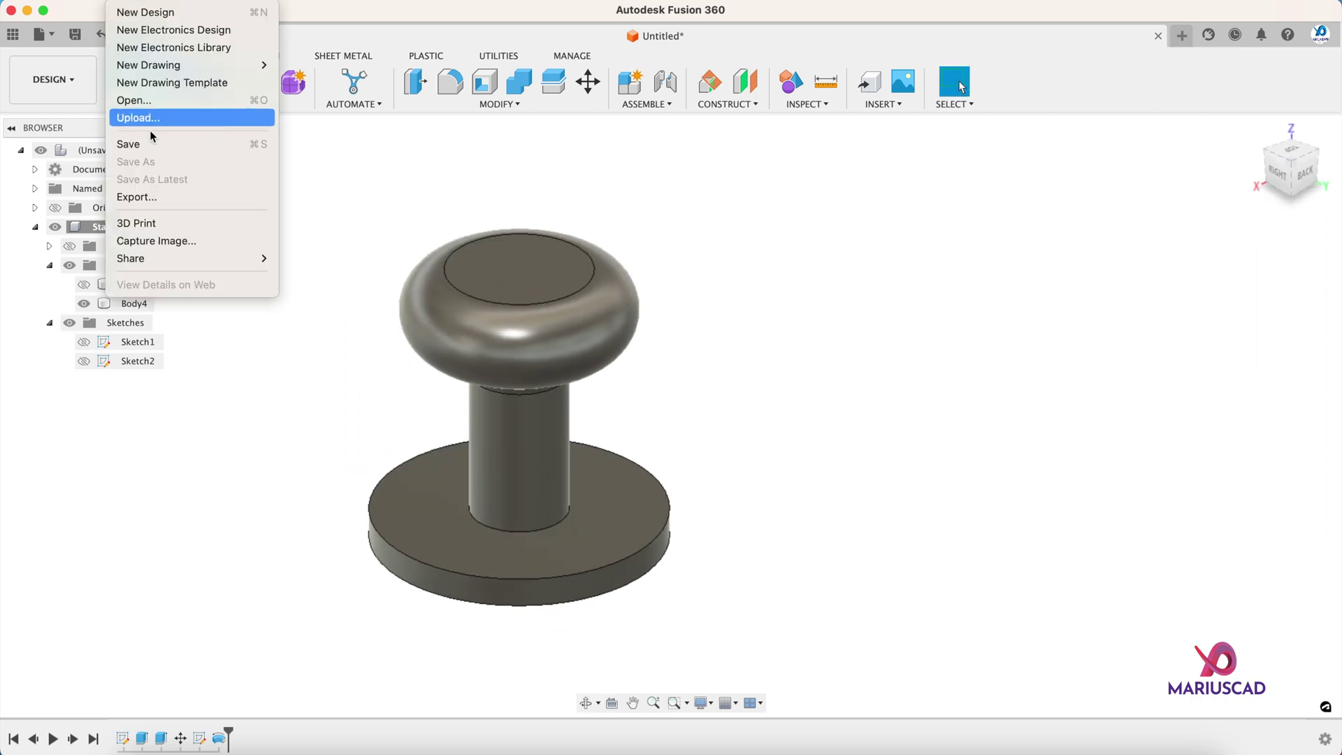
left_click(154, 198)
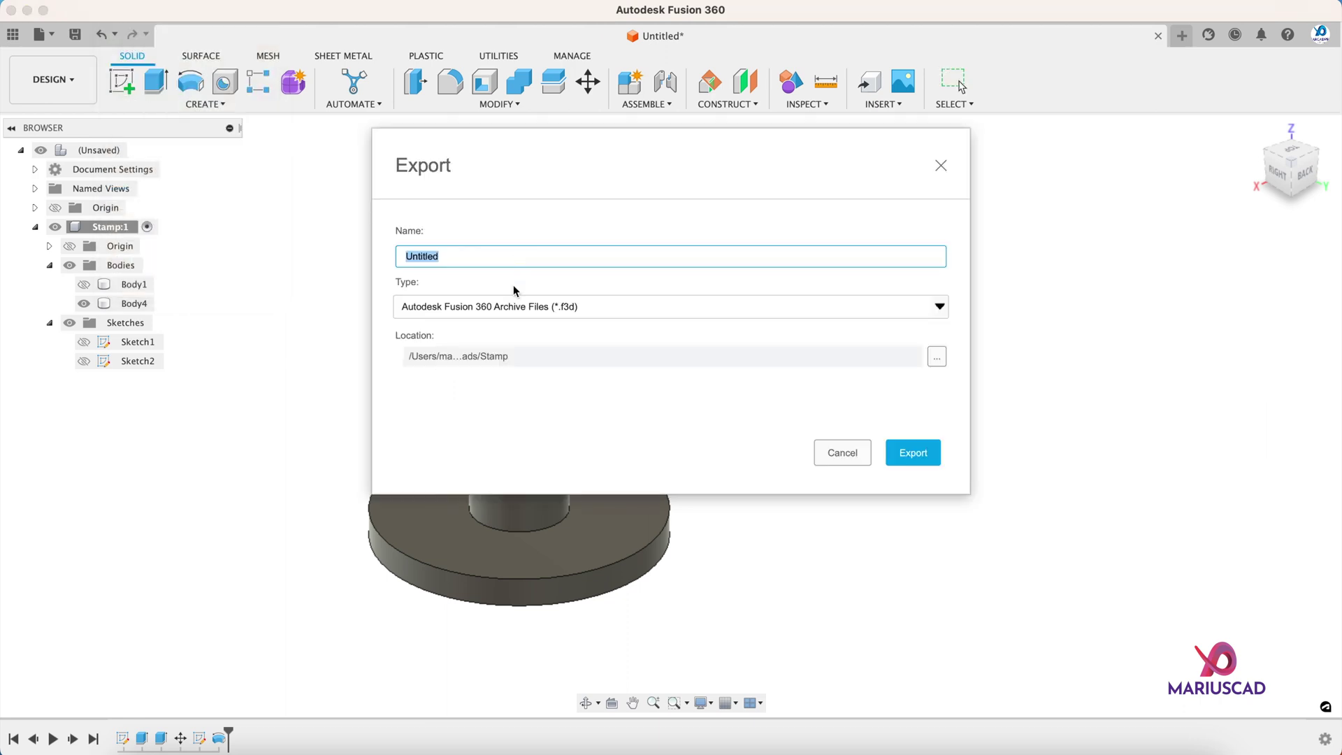
left_click(517, 305)
left_click(514, 457)
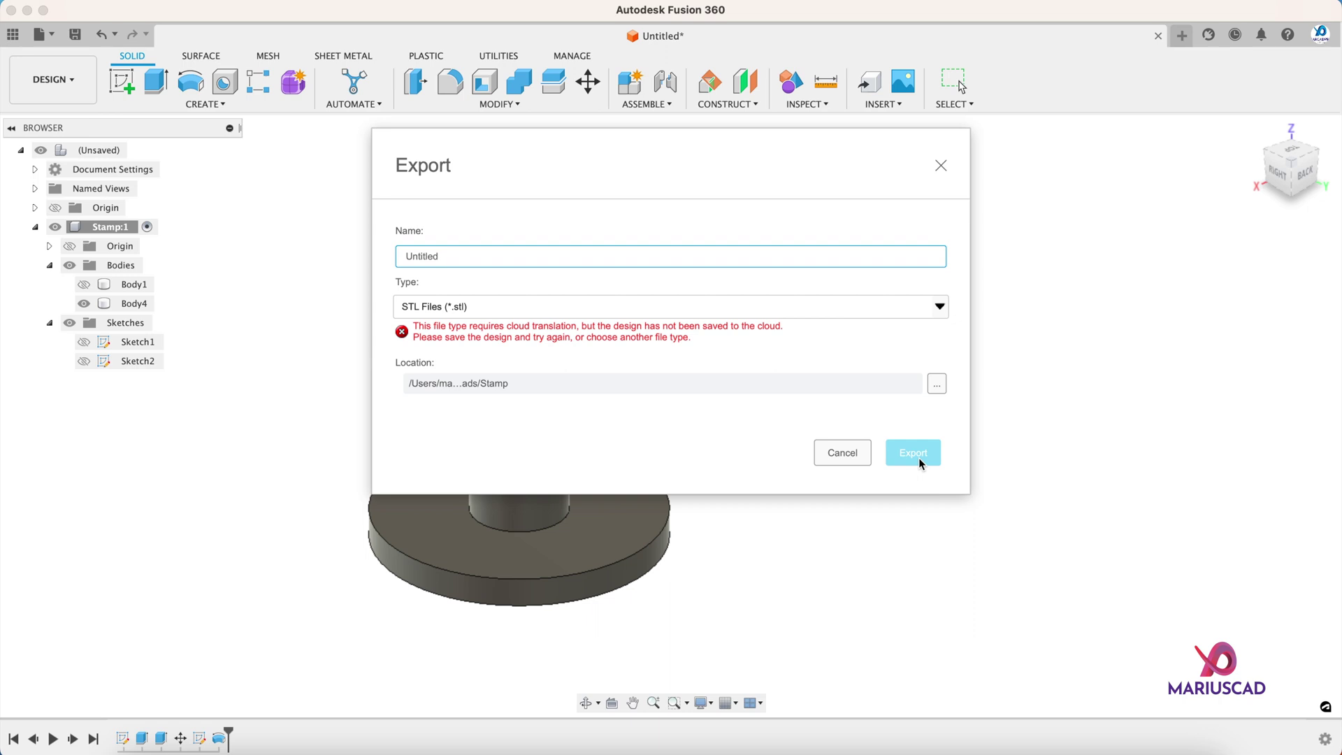
key("Escape")
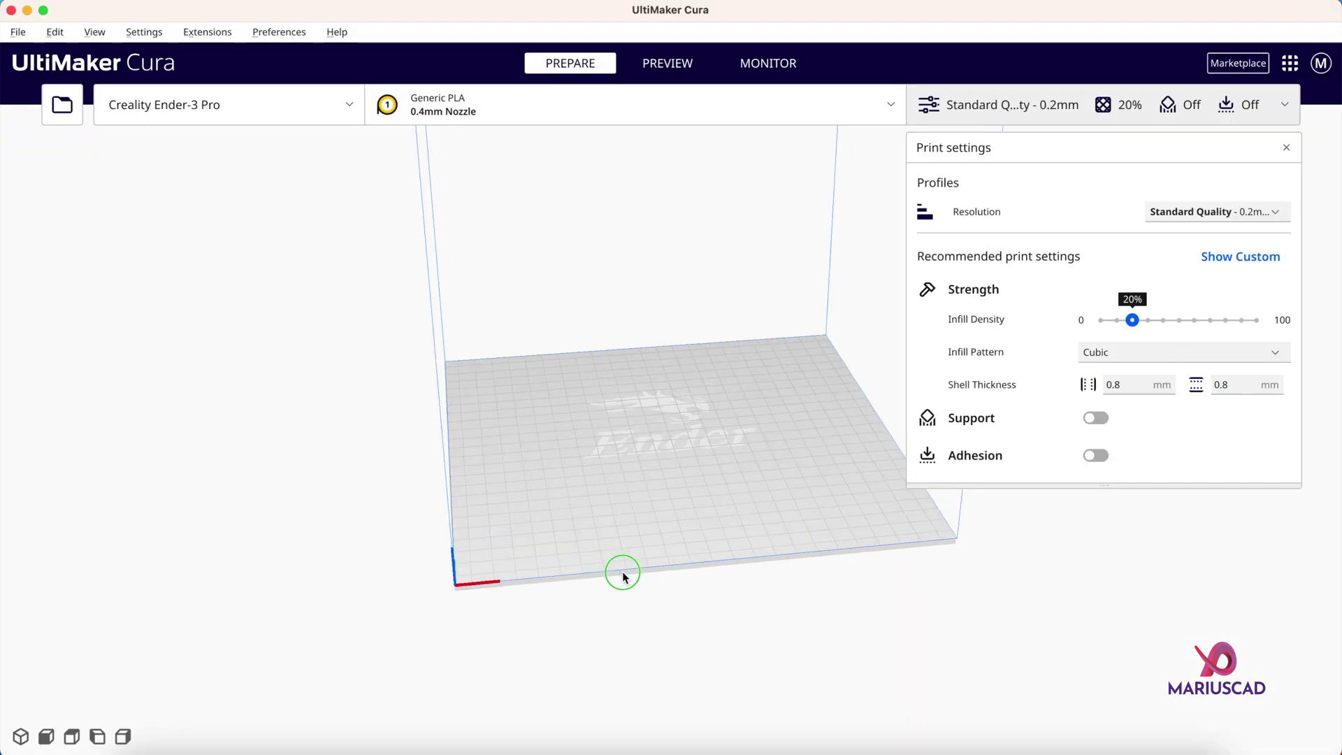
Step: Load Stamp 1.stl from Downloads onto the Cura build plate and select it
right_click_drag(625, 576, 667, 563)
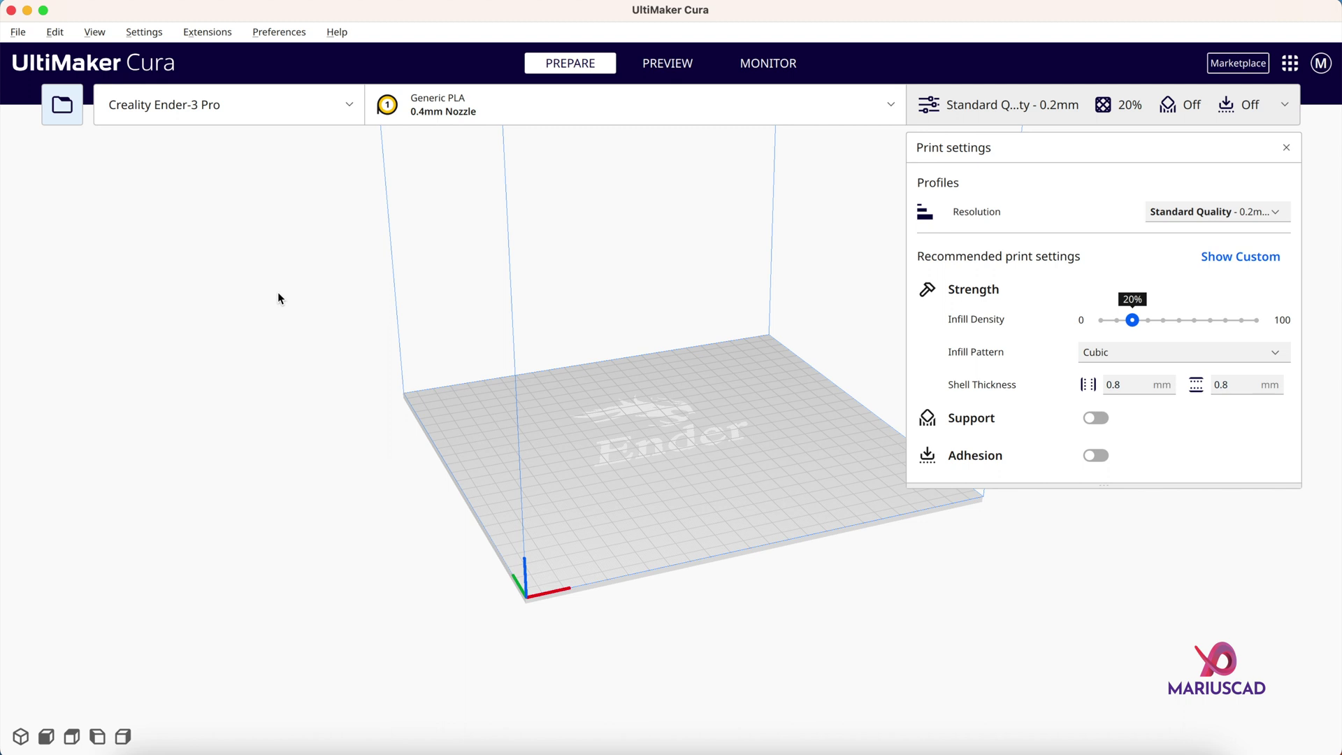
key("super+o")
left_click(548, 300)
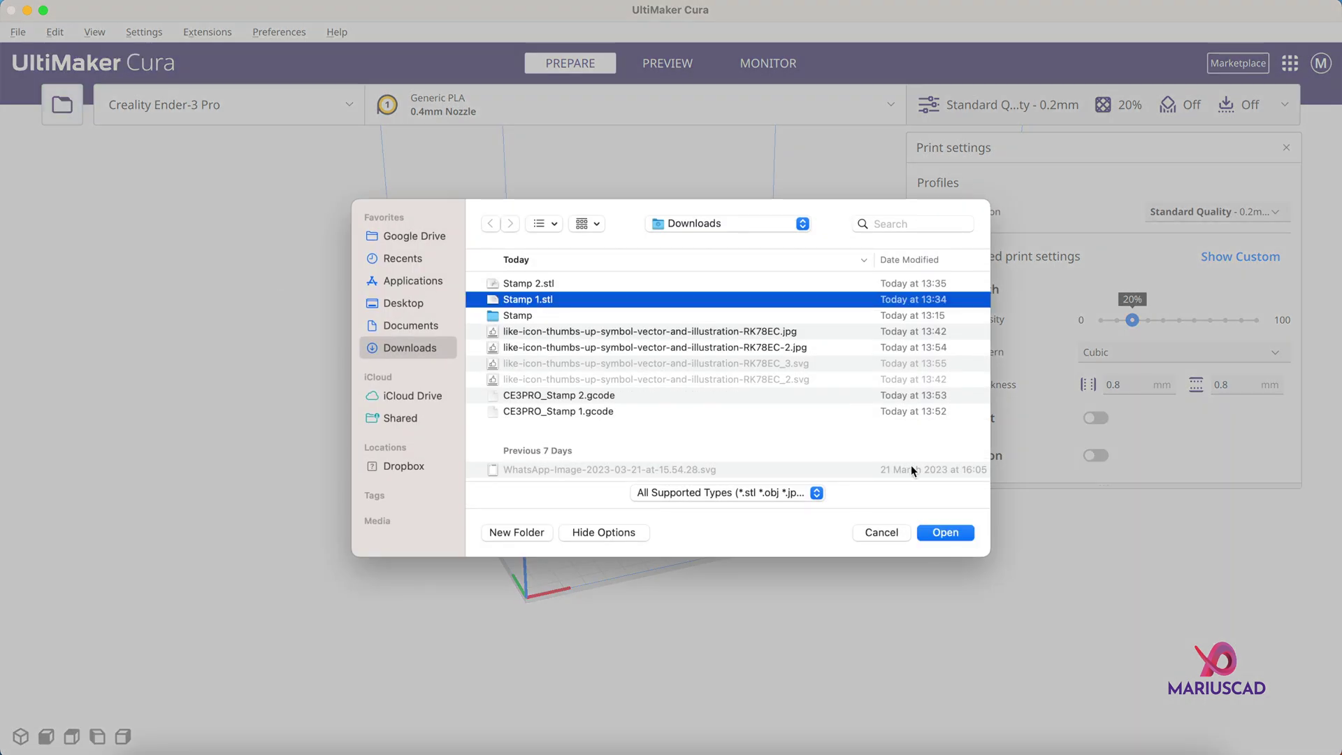
left_click(944, 533)
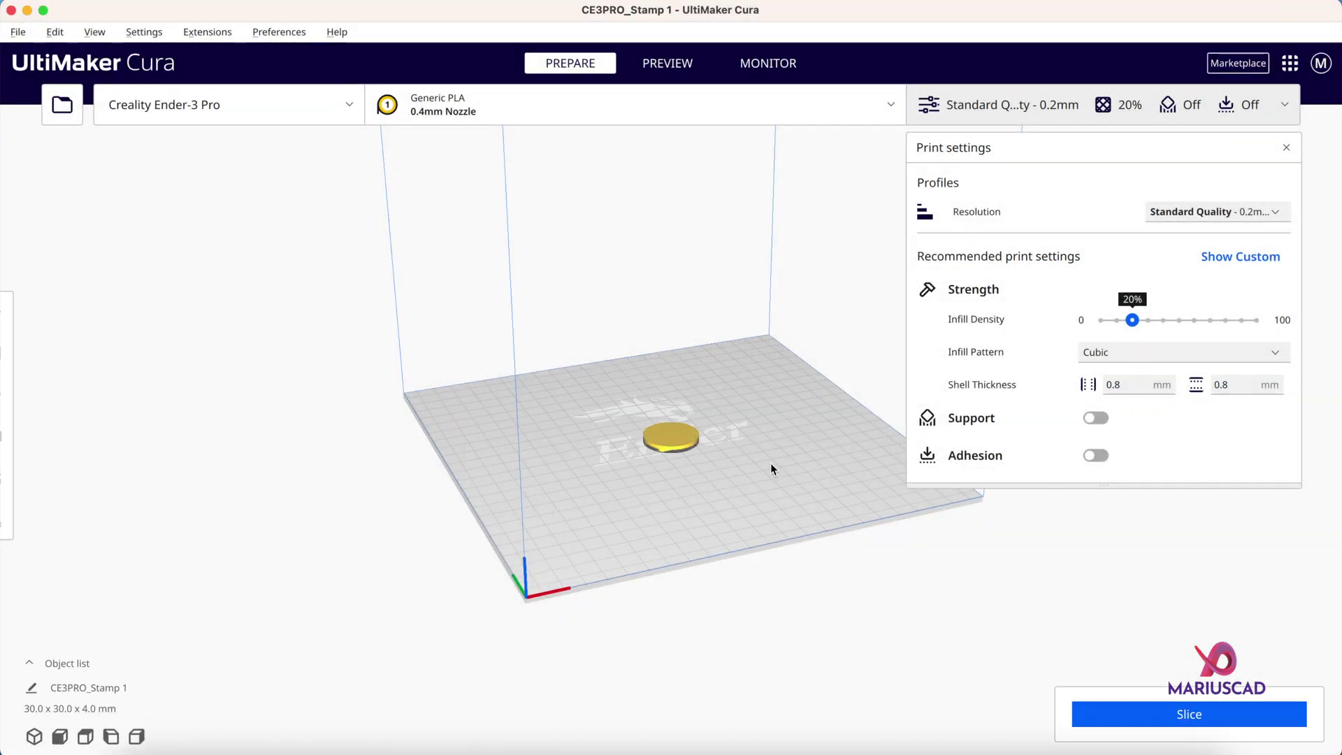
mouse_move(800, 590)
right_mouse_down()
mouse_move(719, 441)
mouse_move(797, 518)
mouse_move(824, 595)
mouse_move(812, 611)
right_mouse_up()
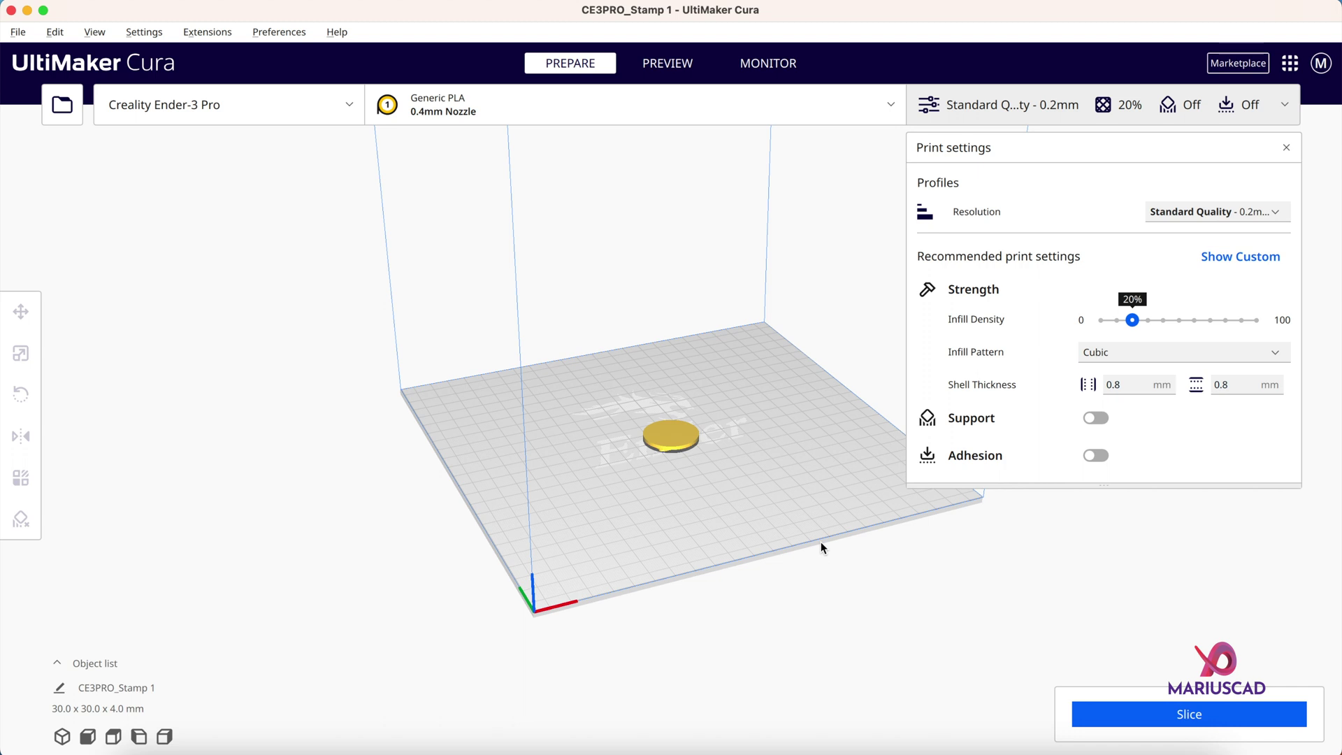
left_click(689, 440)
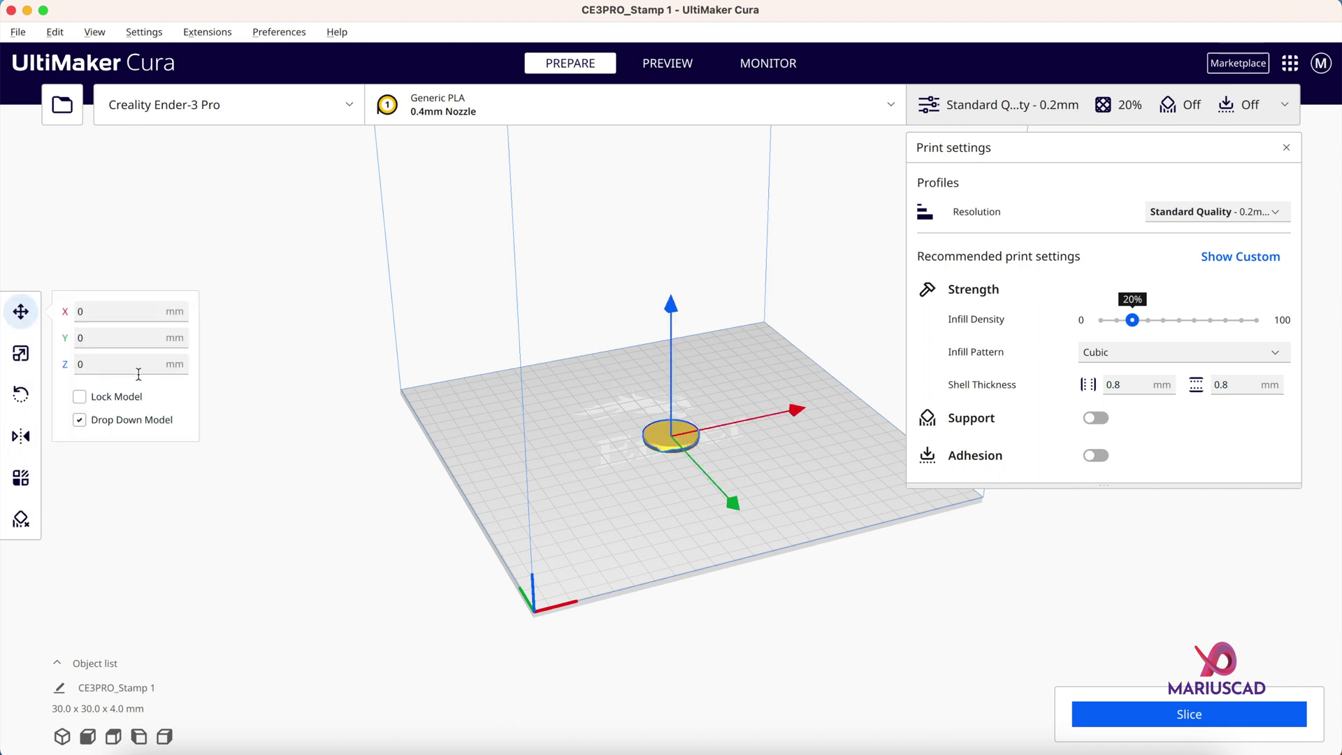
Step: Flip the stamp disc over with the Rotate tool
left_click(21, 396)
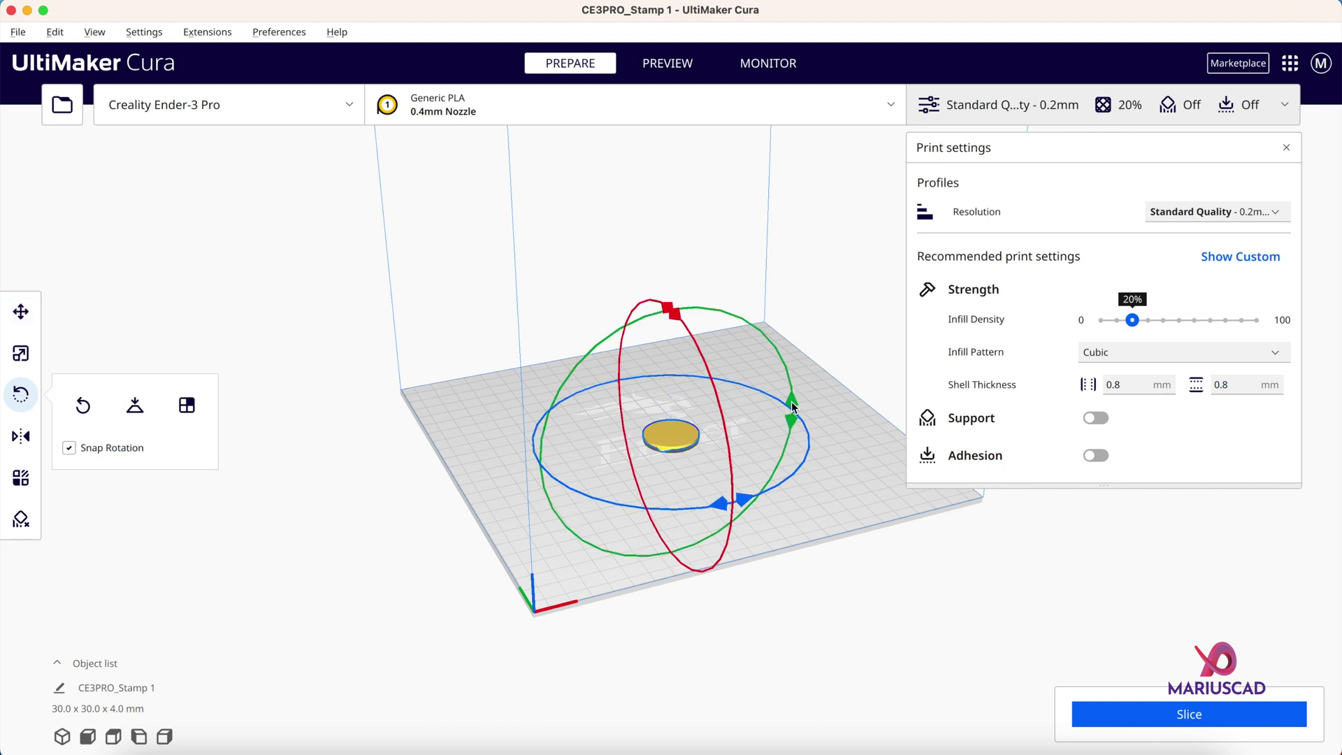
left_click_drag(794, 406, 615, 516)
right_click_drag(870, 588, 839, 615)
left_click(958, 606)
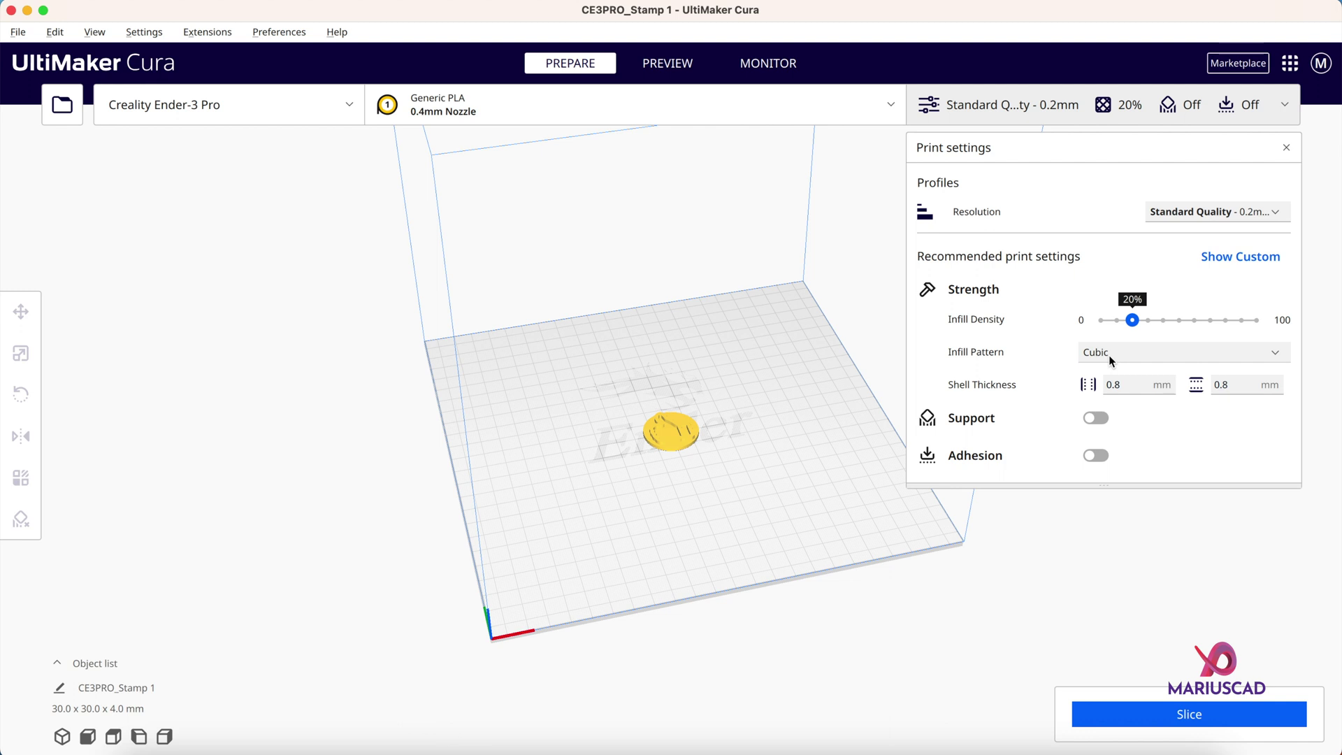
Step: Slice the disc and save the CE3PRO_Stamp 1 G-code to Downloads
left_click(1177, 717)
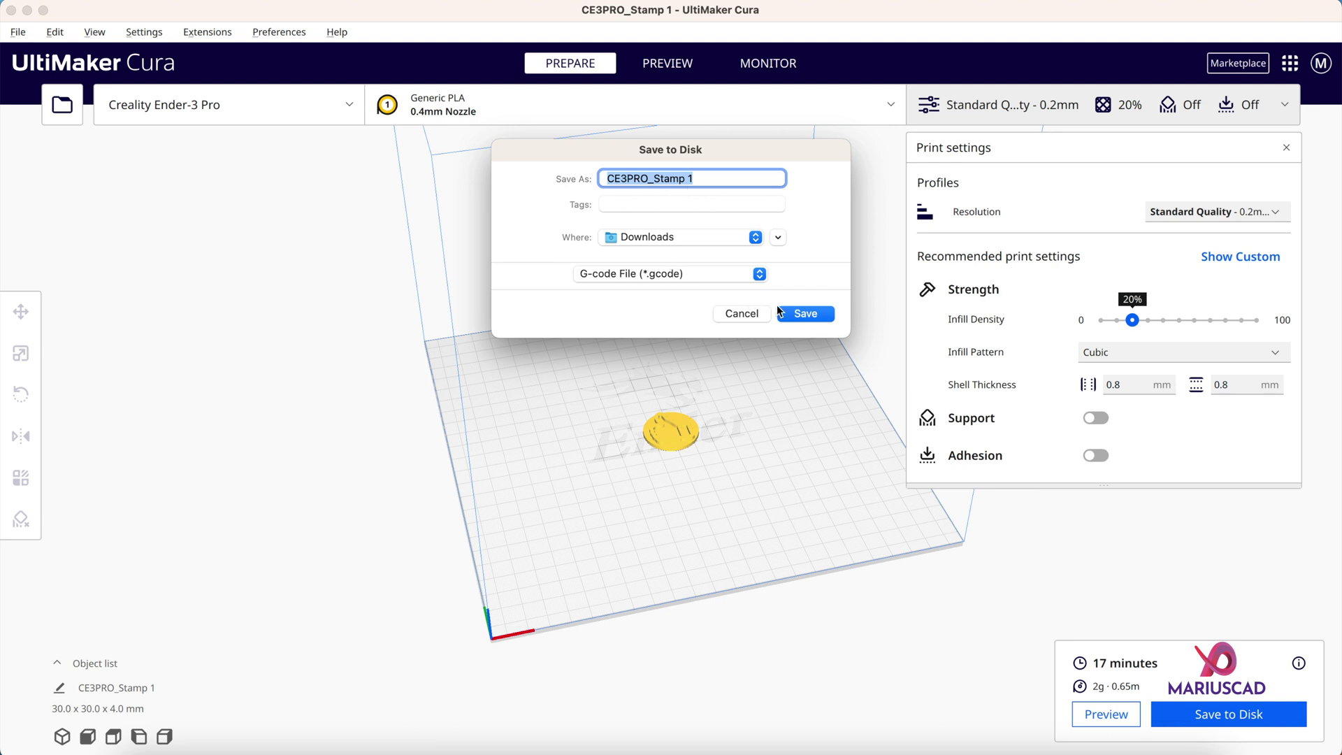
left_click(797, 314)
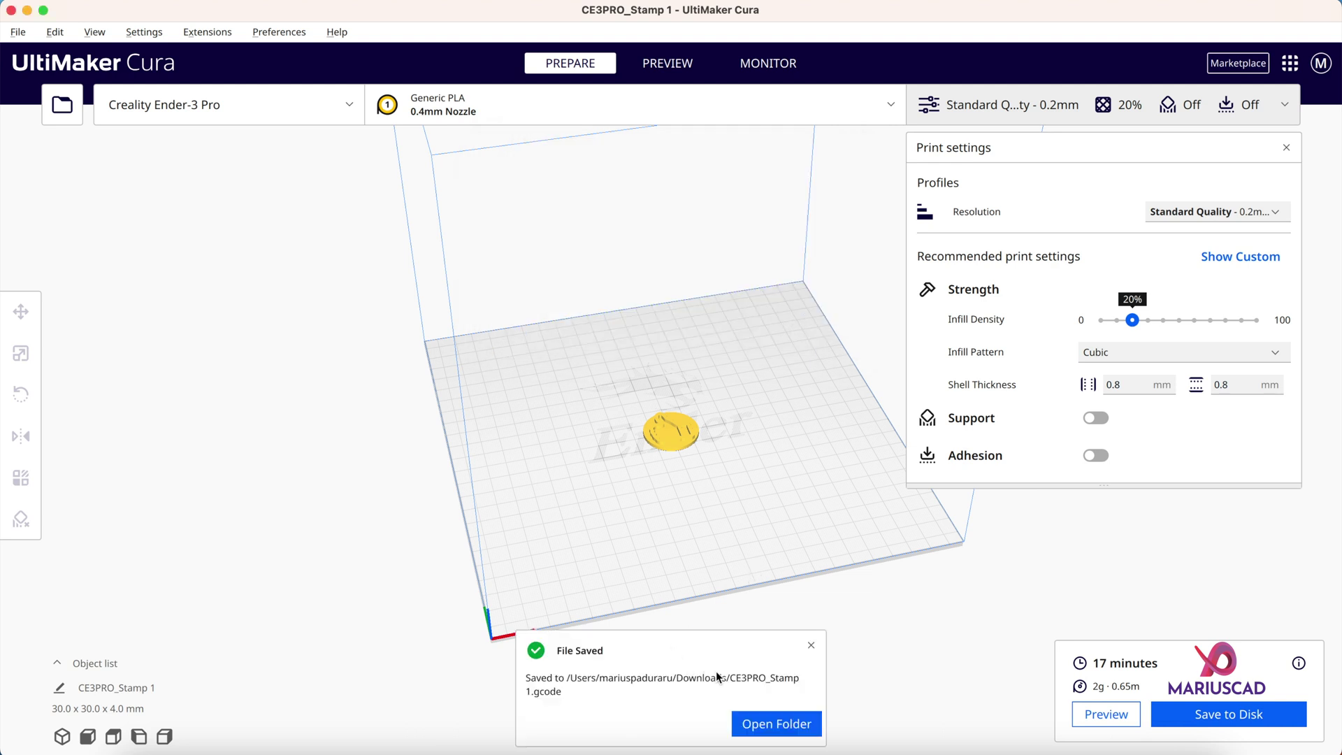
left_click(813, 643)
Step: Delete the stamp disc from the build plate
left_click(680, 438)
right_click(682, 439)
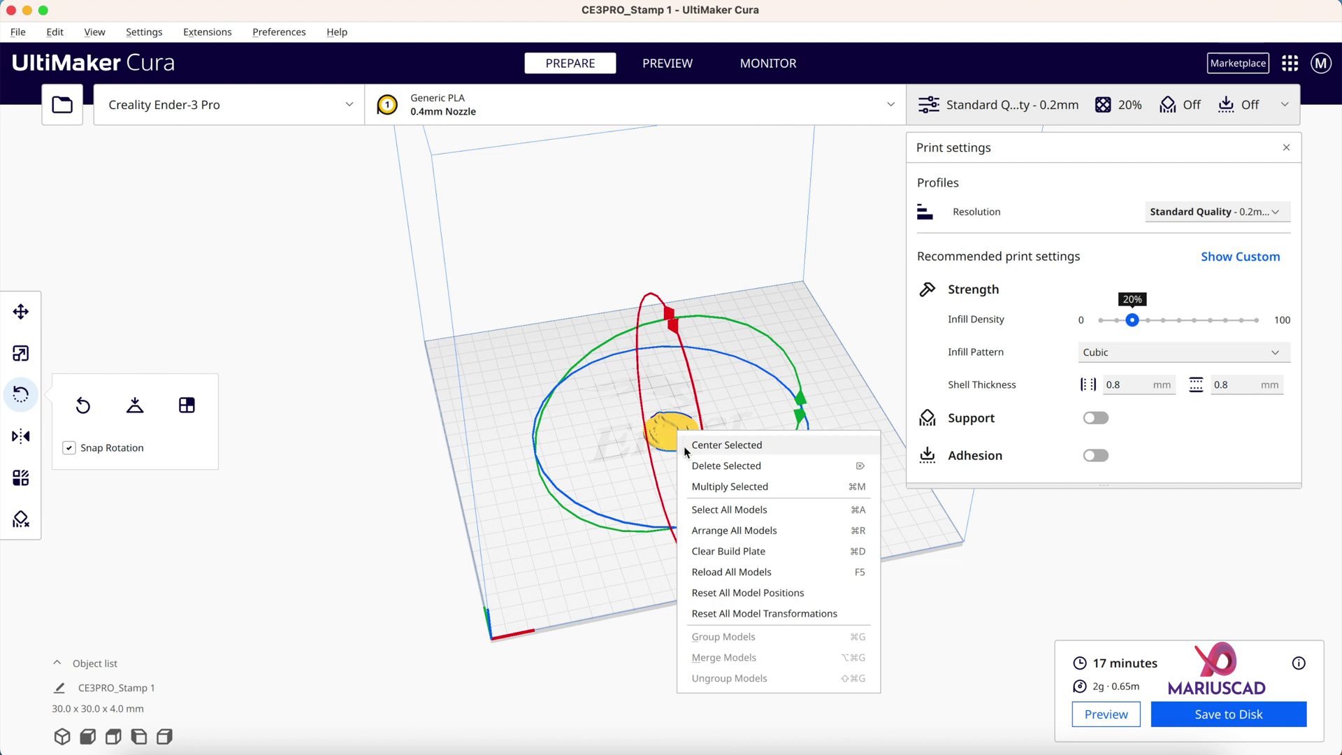
left_click(689, 463)
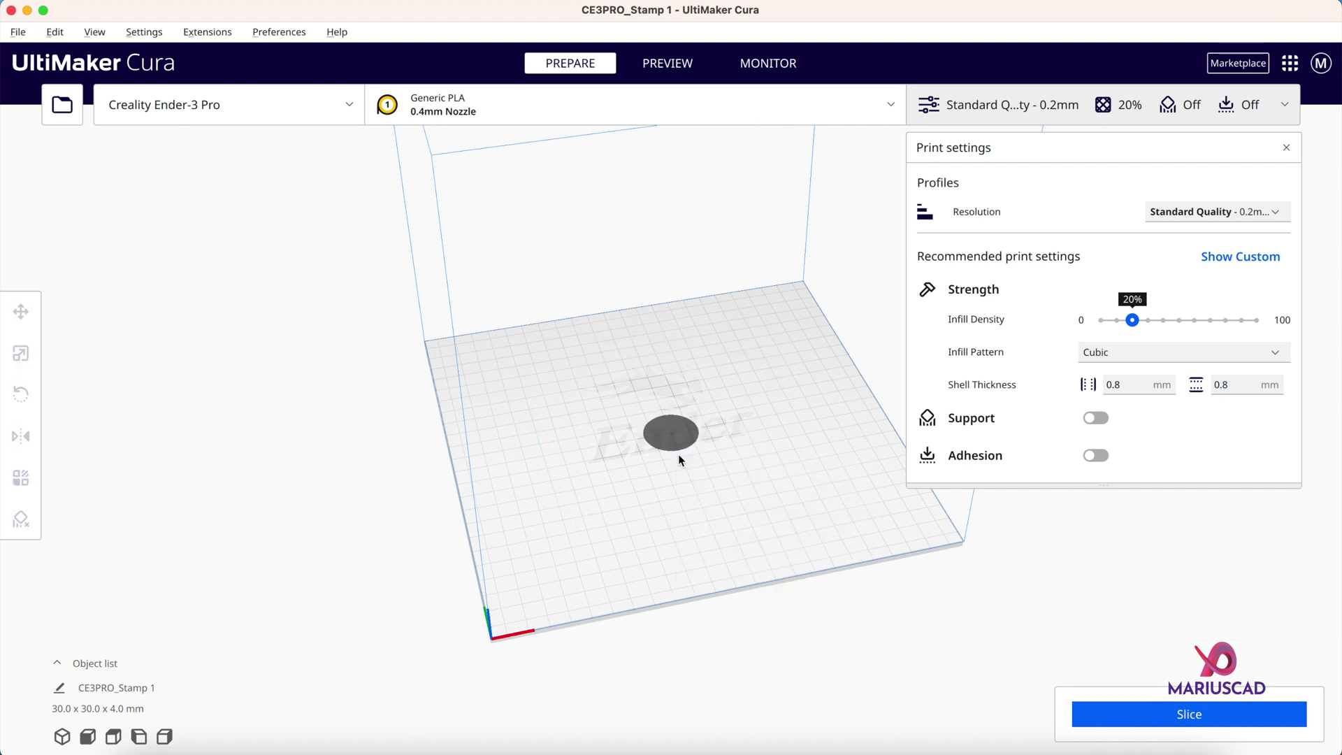
left_click(62, 104)
Step: Load Stamp 2.stl, slice it (41 minutes, 4g) and save the CE3PRO_Stamp 2 G-code
left_click(524, 283)
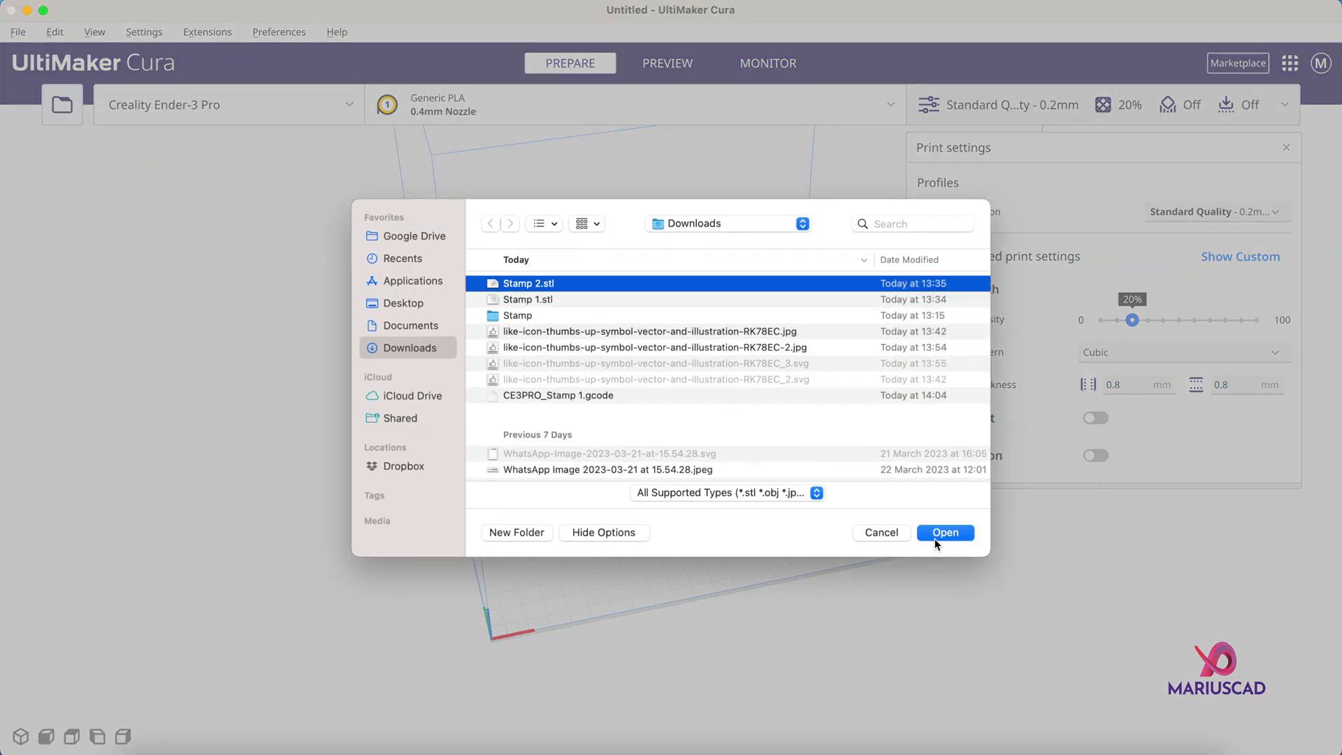
left_click(944, 532)
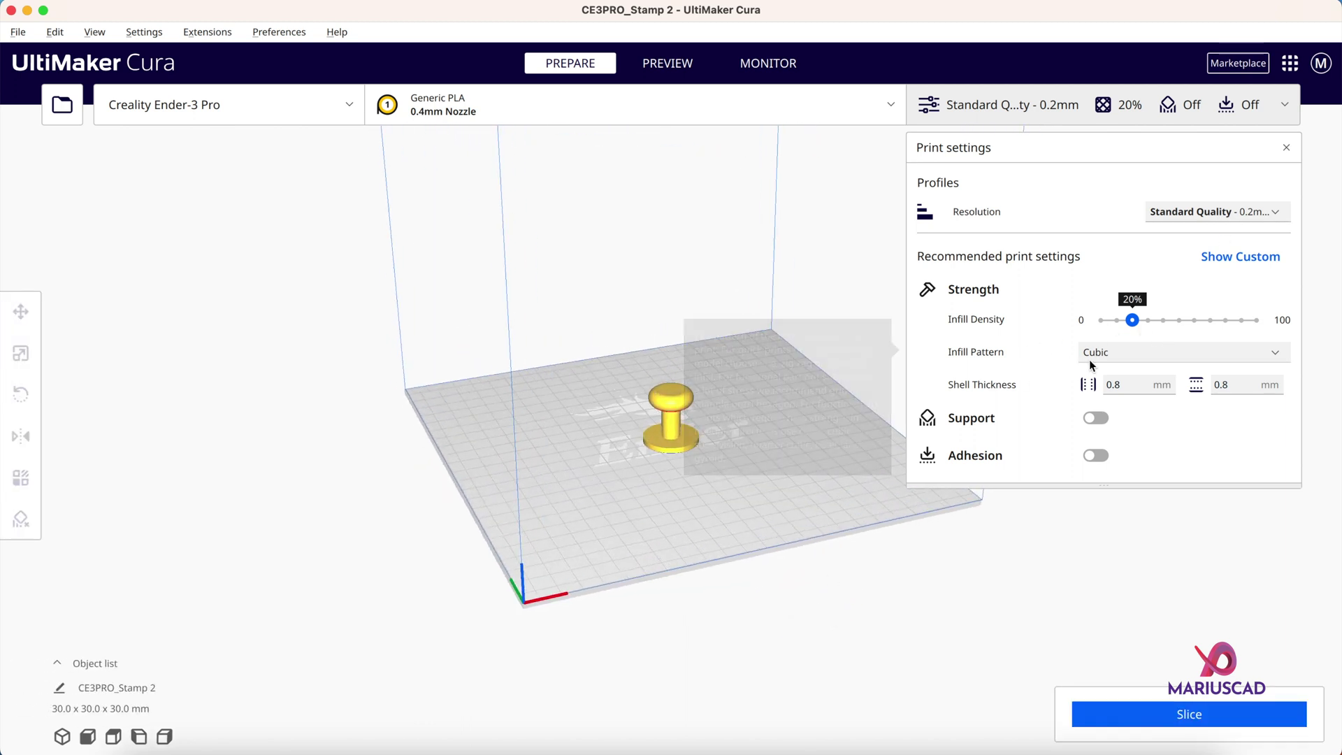
left_click(1189, 714)
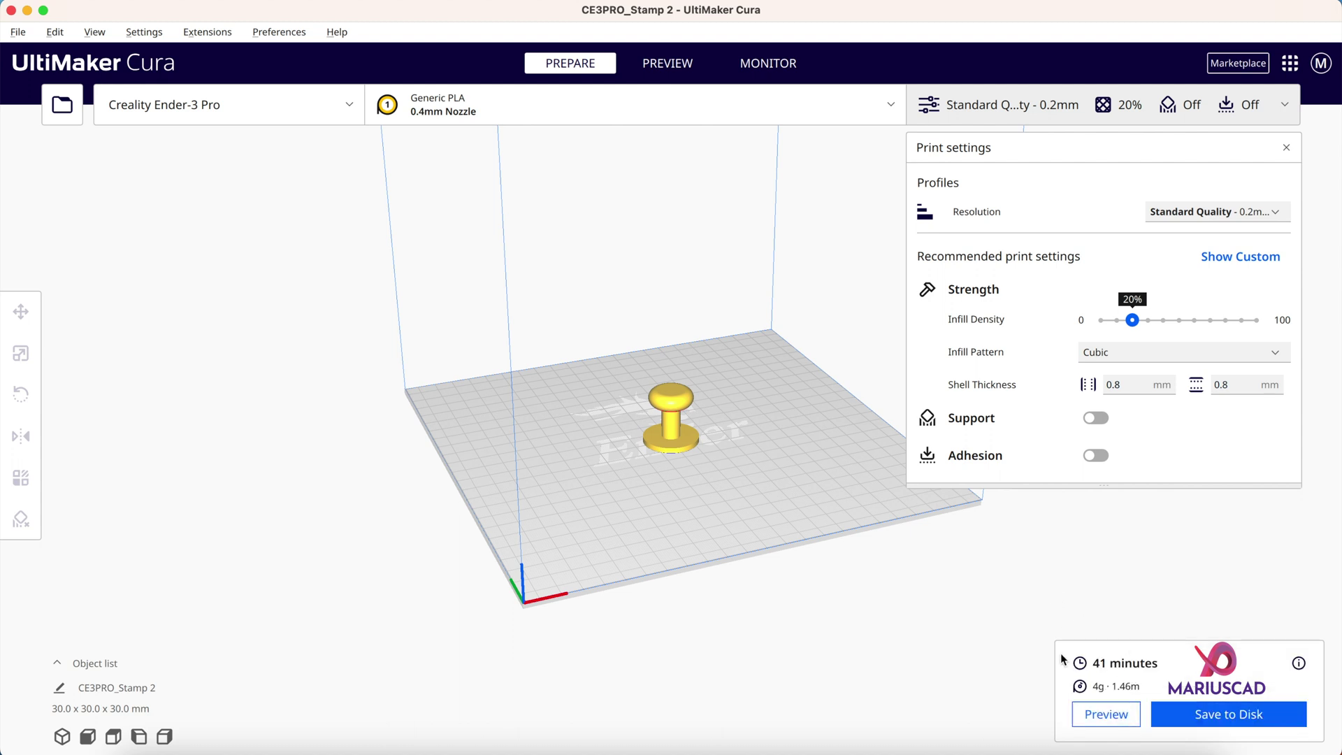
left_click(1200, 720)
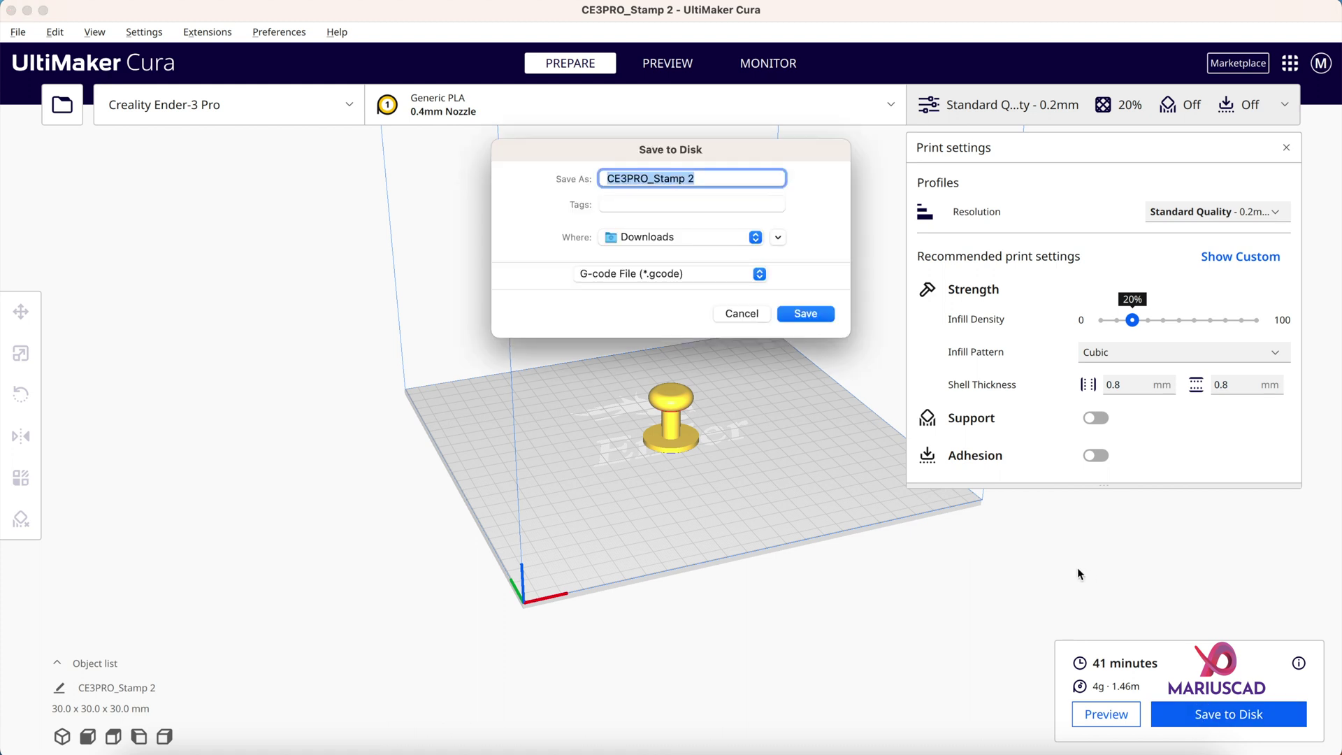
left_click(807, 314)
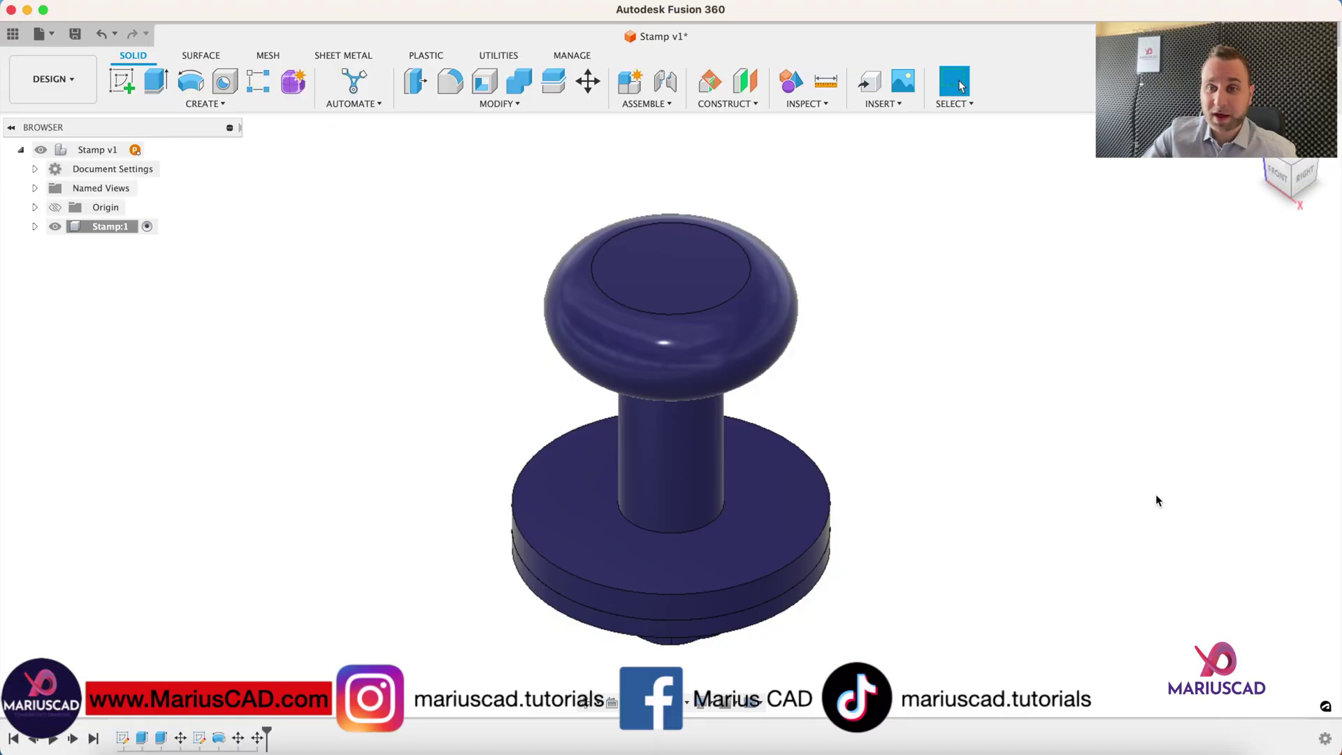
middle_click_drag(1156, 499, 1143, 444, "shift")
middle_click_drag(1137, 532, 1097, 659, "shift")
middle_click_drag(1132, 492, 1123, 555, "shift")
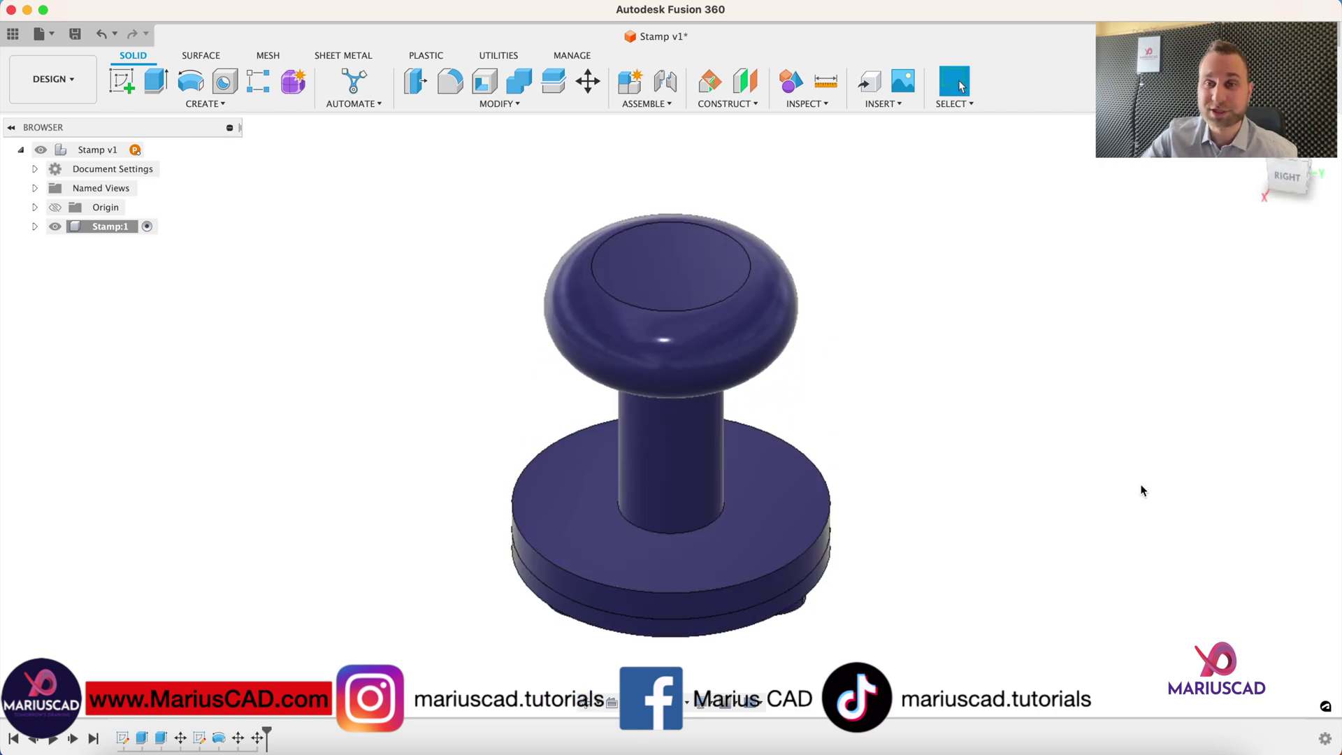